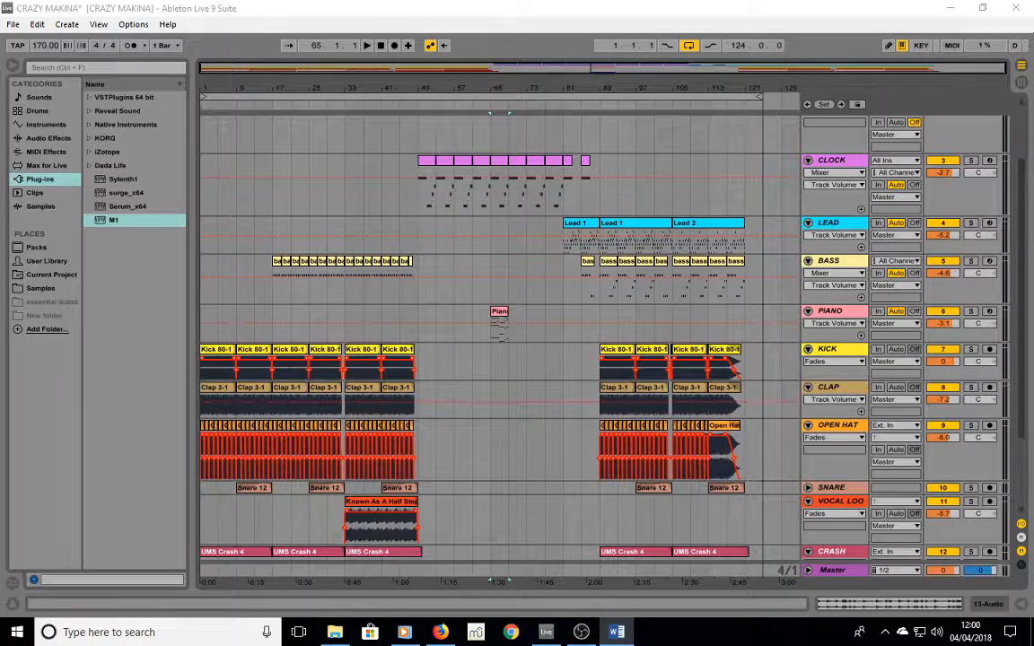
# Examine the first four-bar Pad clip at bar 49 and the matching span on the PAD/FADED track.
pyautogui.scroll(3, 573, 254)
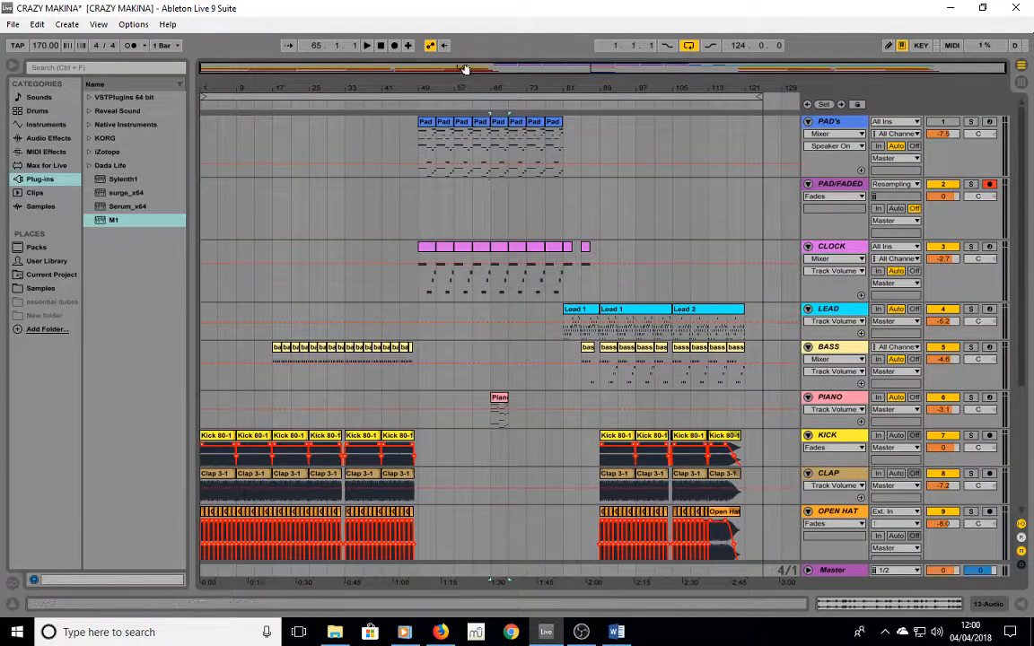
pyautogui.moveTo(389, 87); pyautogui.dragTo(386, 160)
pyautogui.click(392, 169)
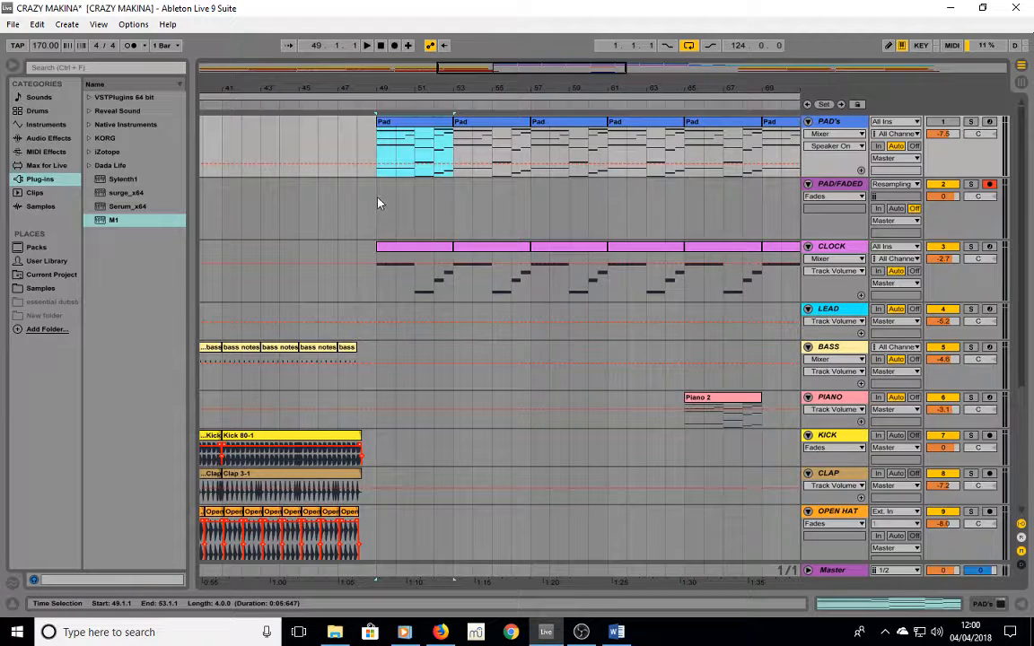
pyautogui.moveTo(378, 198); pyautogui.dragTo(441, 184)
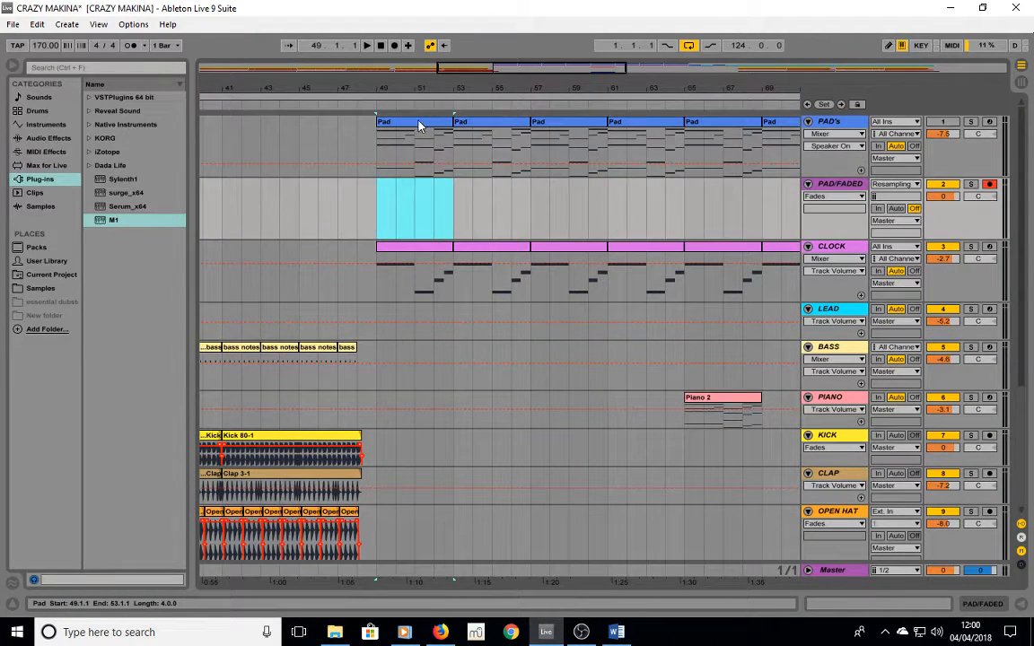
pyautogui.click(418, 122)
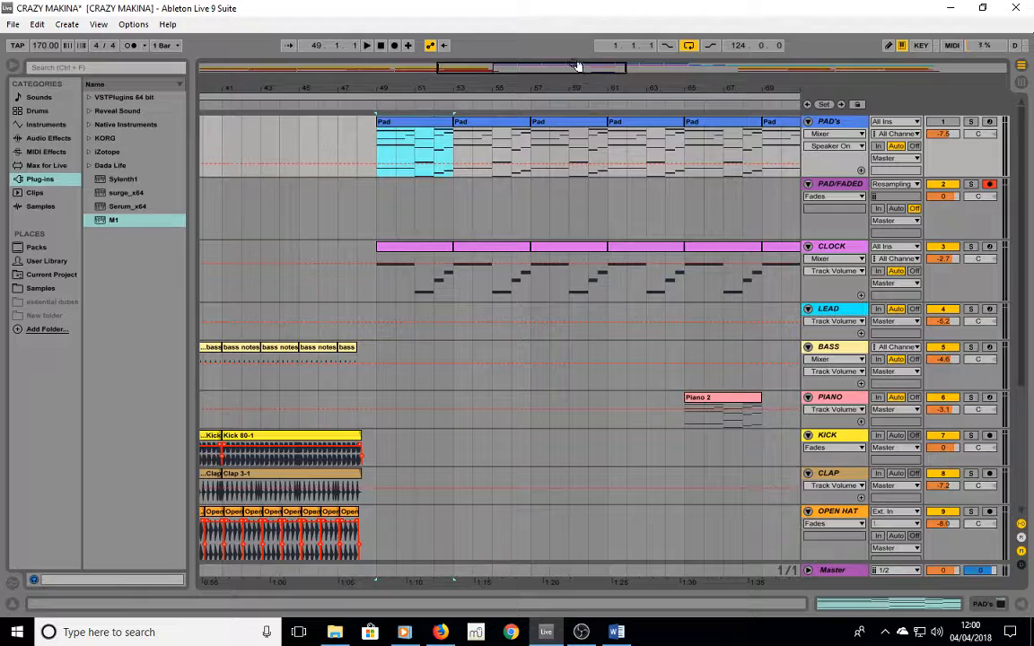
pyautogui.moveTo(575, 83); pyautogui.dragTo(568, 83)
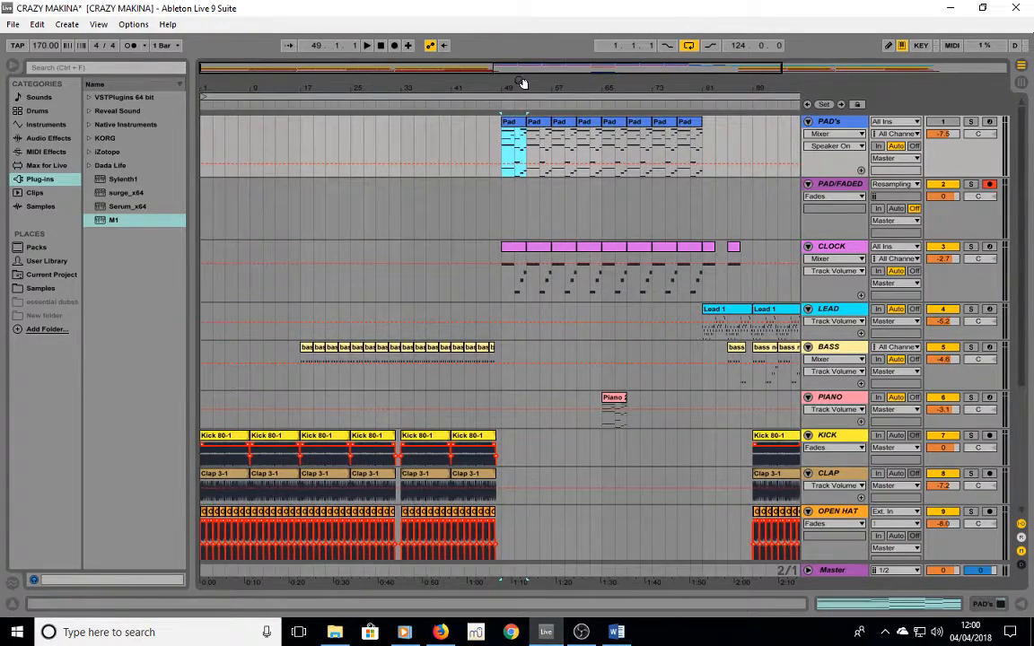
pyautogui.moveTo(523, 83); pyautogui.dragTo(490, 164)
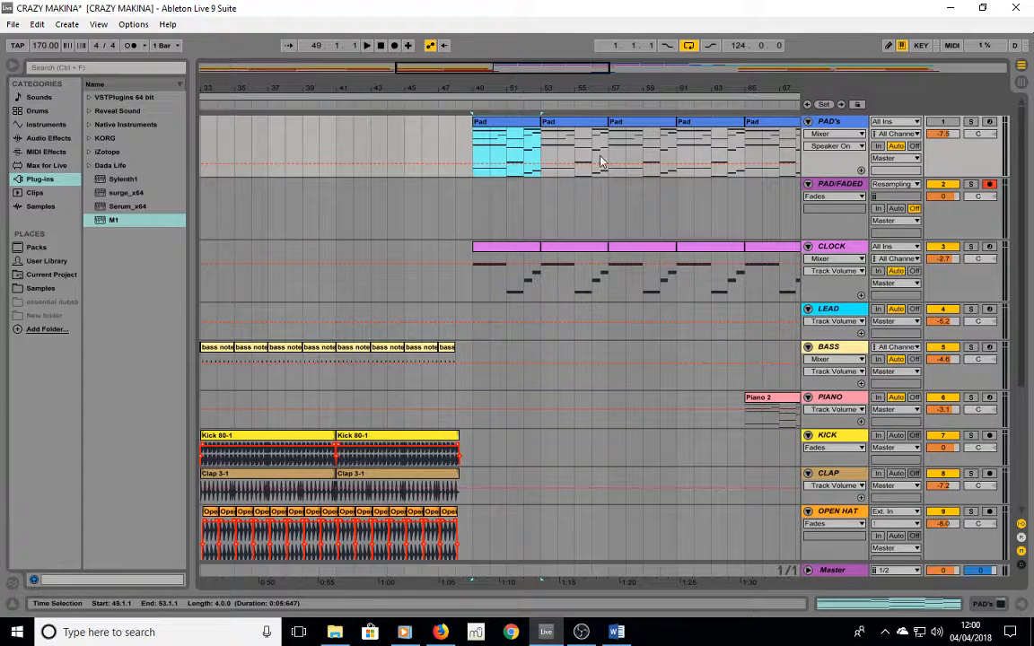
# Delete the PAD/FADED track and insert a new audio track directly below PAD's.
pyautogui.click(828, 186)
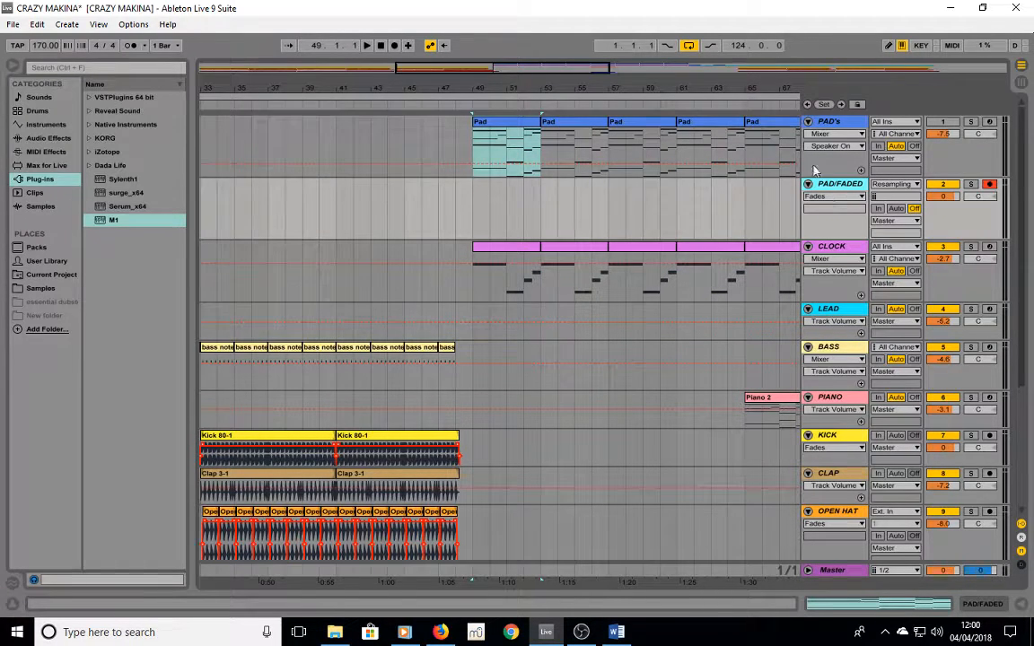
pyautogui.press('Delete')
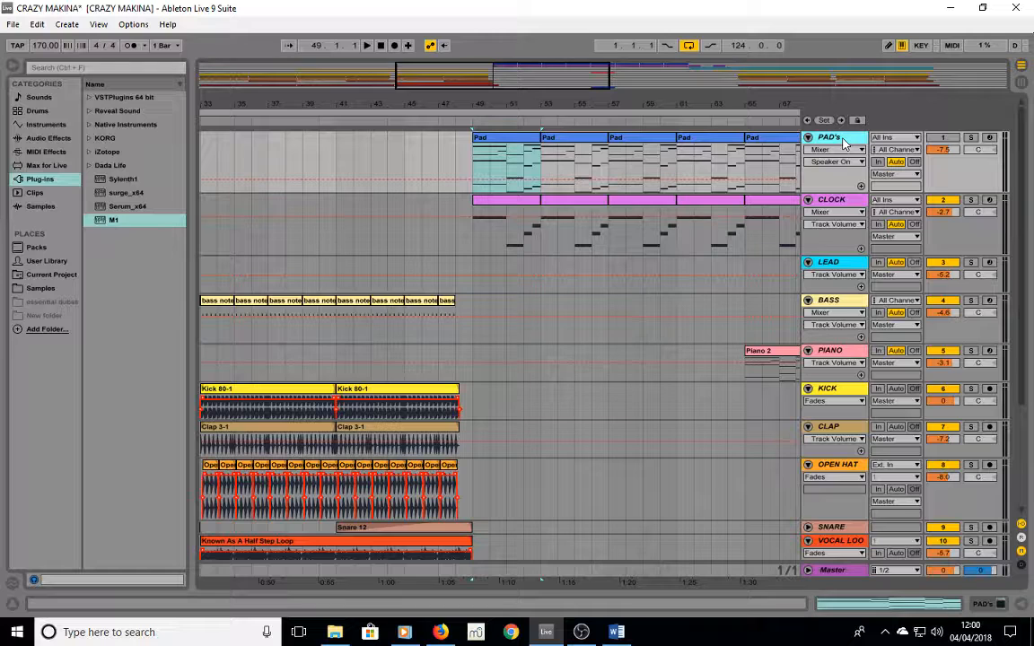
pyautogui.hotkey('ctrl', 't')
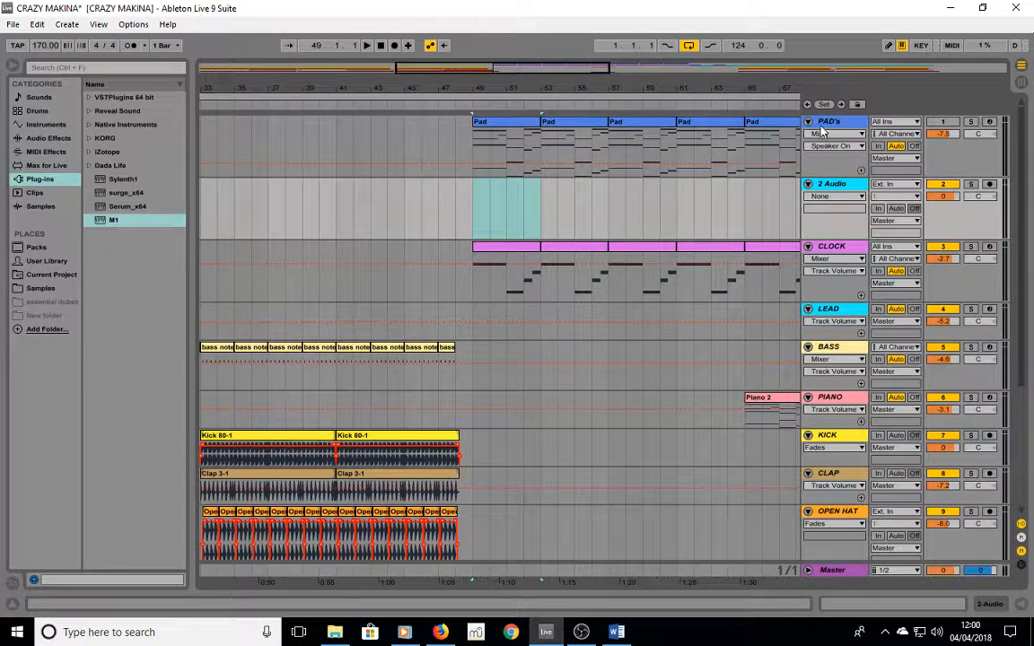
pyautogui.click(833, 125)
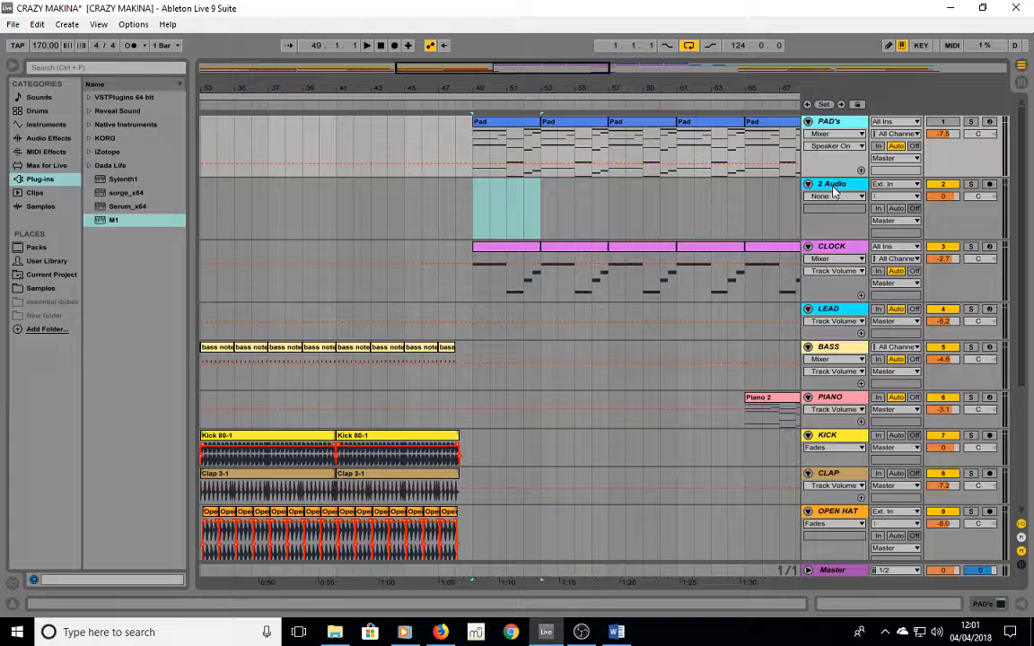
pyautogui.click(838, 246)
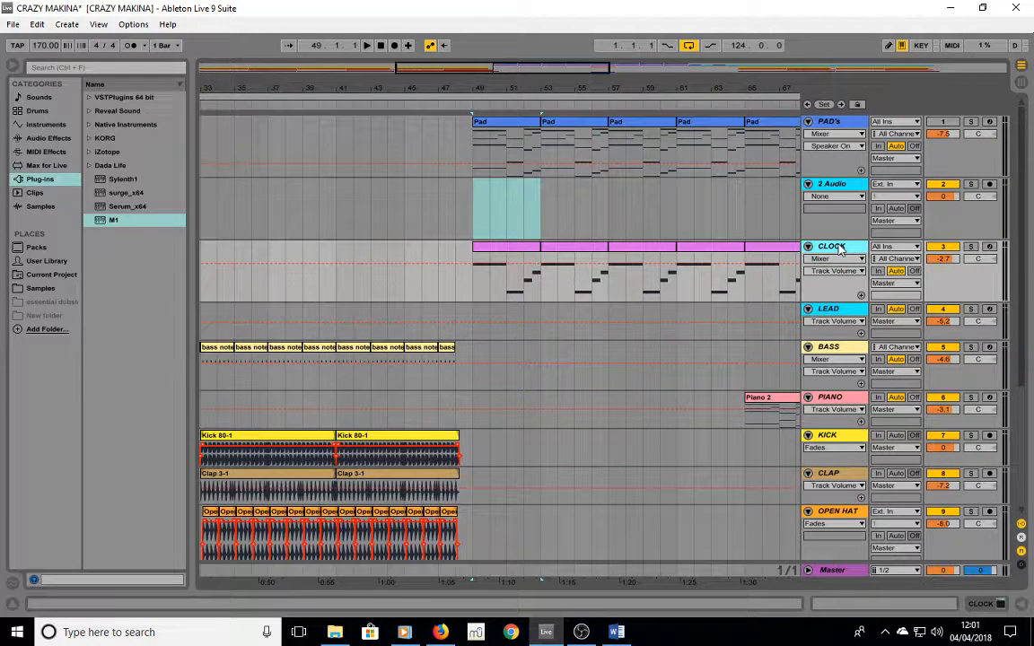
pyautogui.hotkey('ctrl', 't')
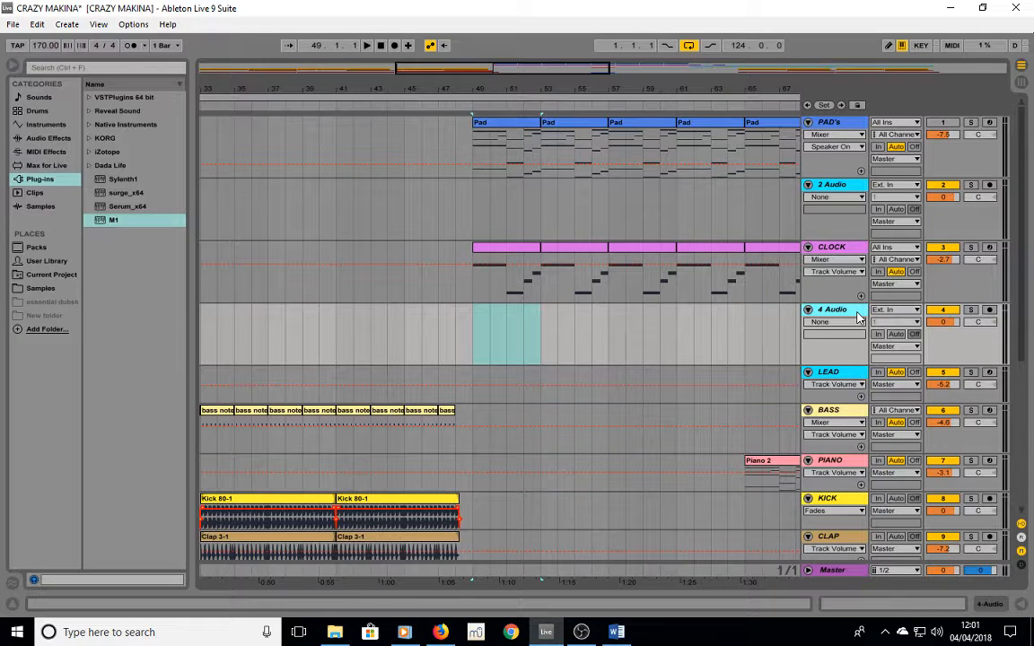
pyautogui.press('Delete')
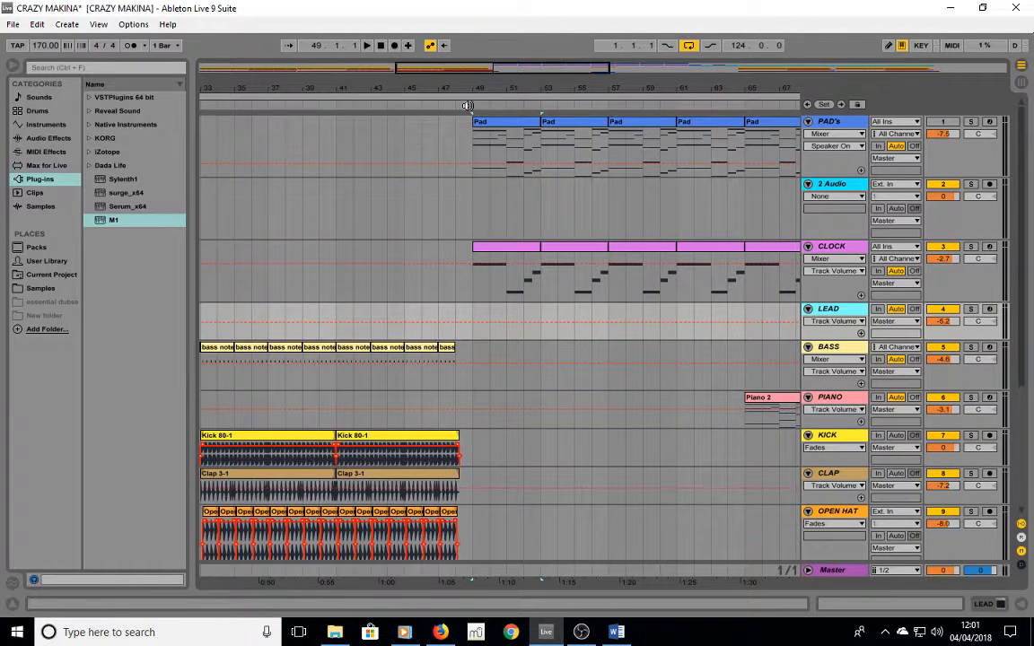
# Play the arrangement from bar 49, switch the PAD's track on during playback, and stop.
pyautogui.click(473, 141)
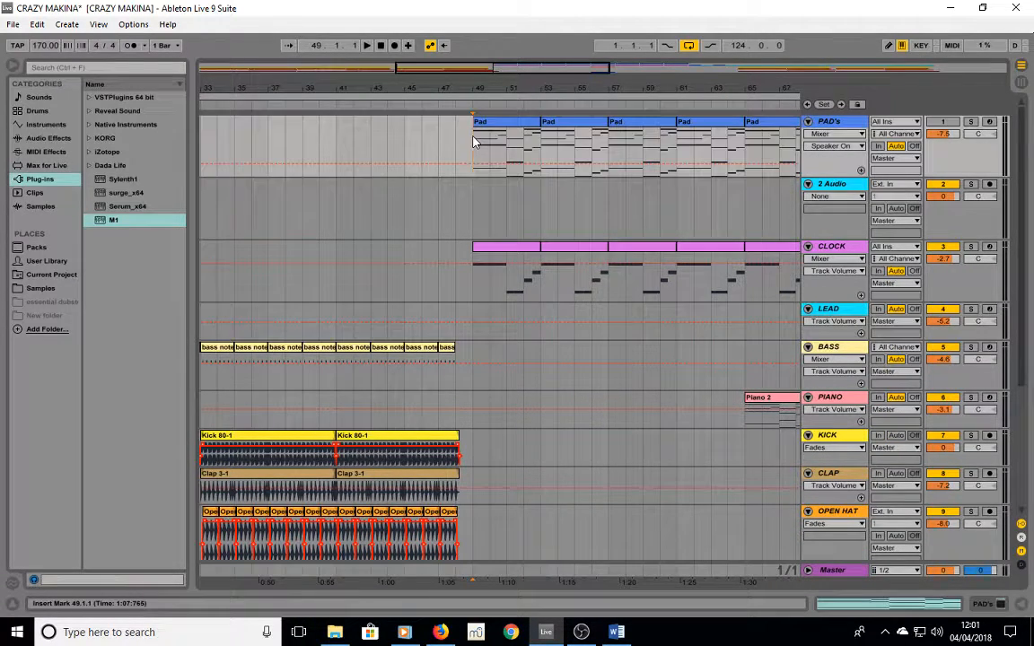
pyautogui.press('space')
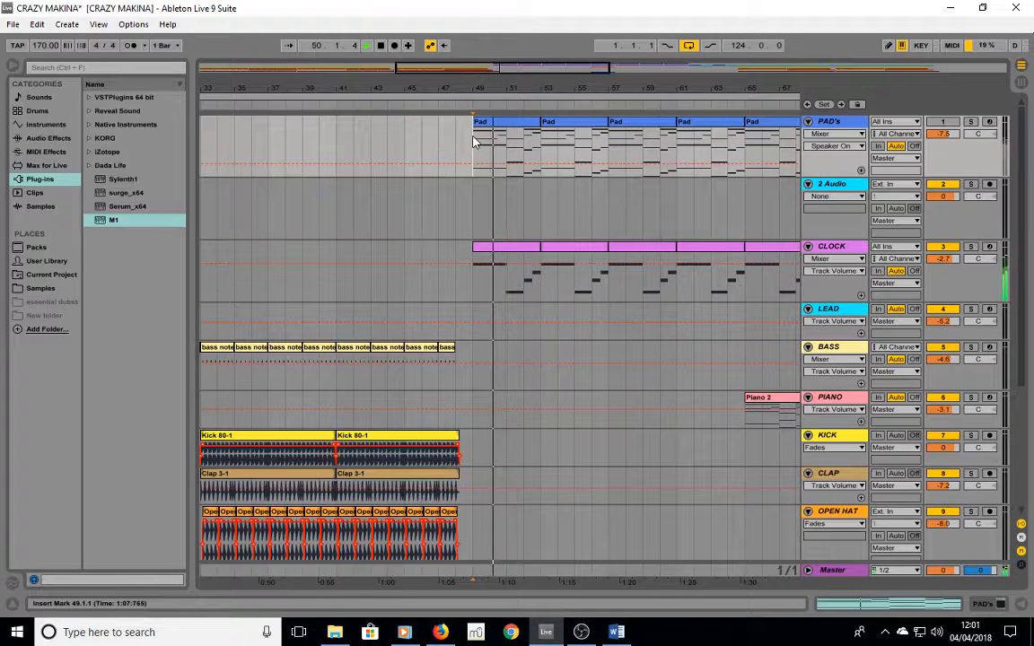
pyautogui.click(952, 123)
pyautogui.click(952, 123)
pyautogui.press('space')
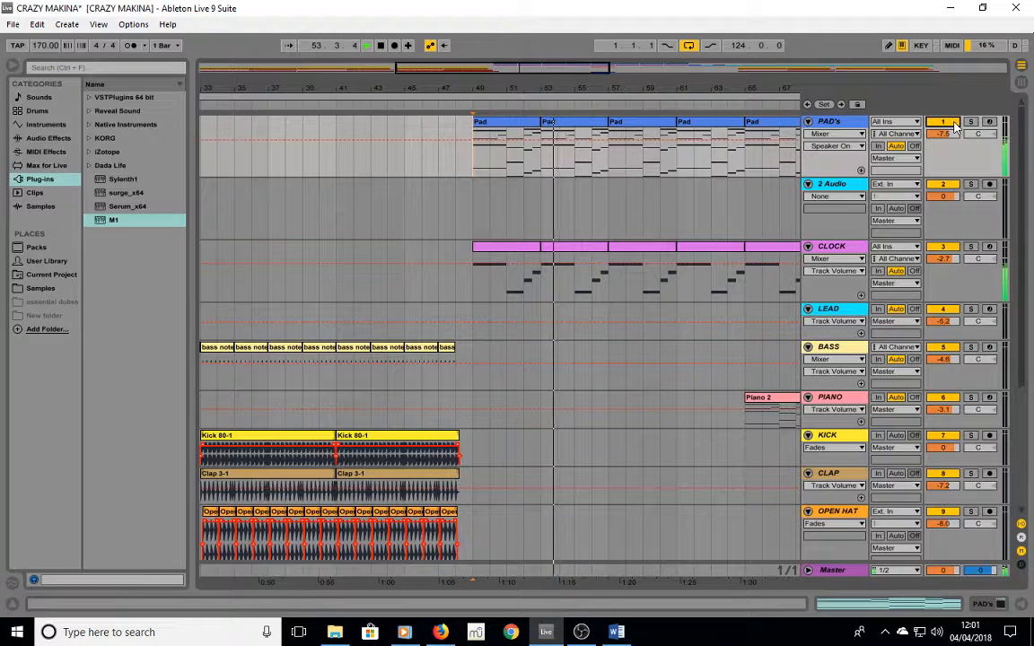
pyautogui.press('space')
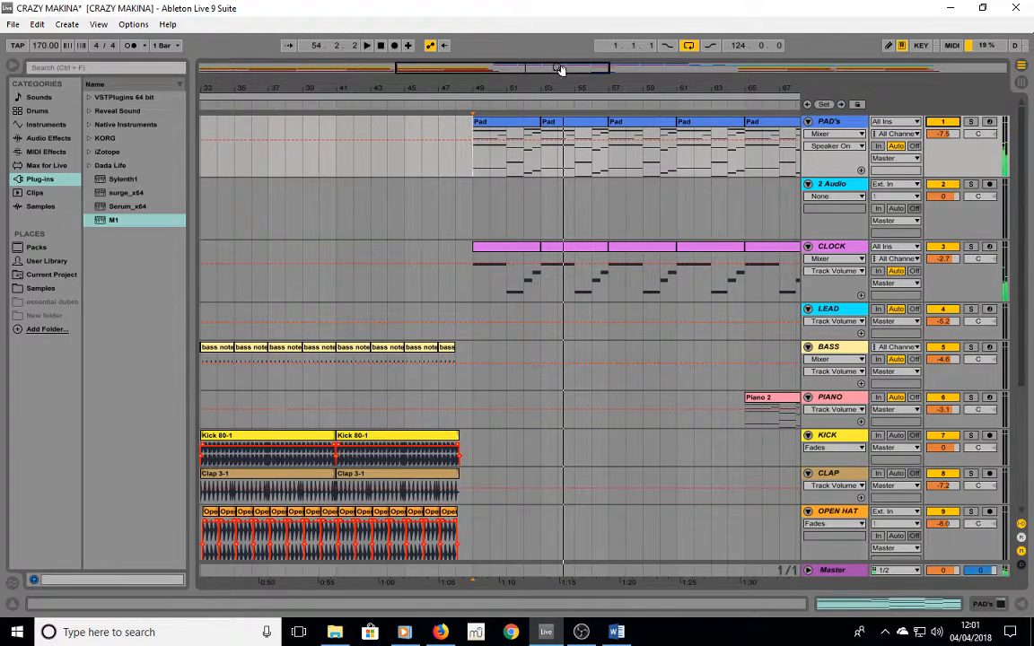
# Solo the PAD's track.
pyautogui.moveTo(503, 64); pyautogui.dragTo(522, 64)
pyautogui.hscroll(5, 287, 161)
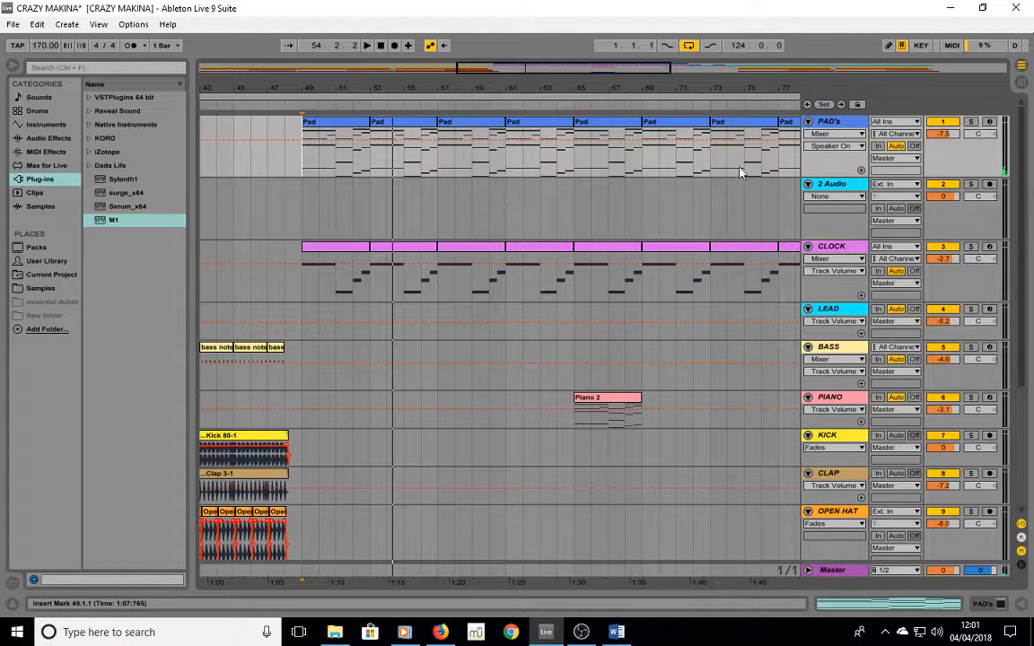
pyautogui.click(971, 122)
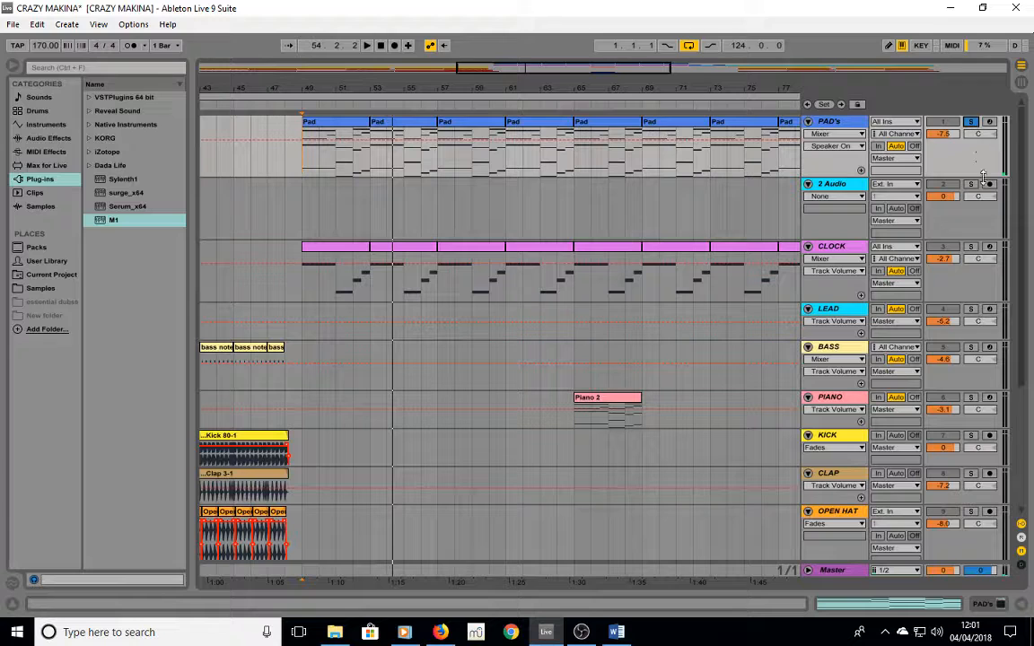
# Set the input of the new audio track below PAD's to Resampling and arm it for recording.
pyautogui.click(921, 214)
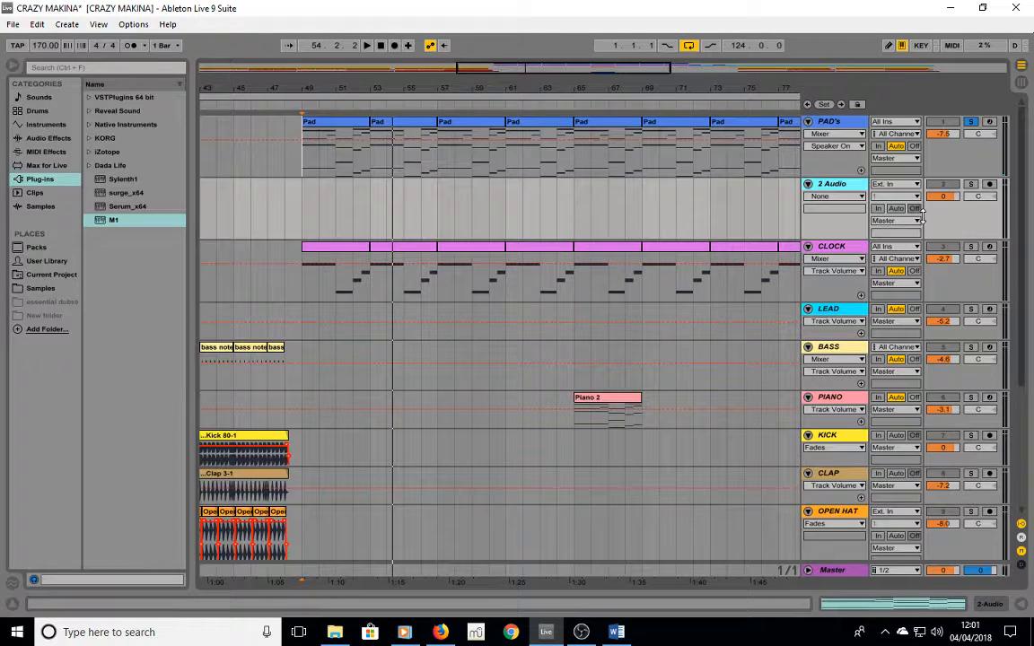
pyautogui.click(885, 185)
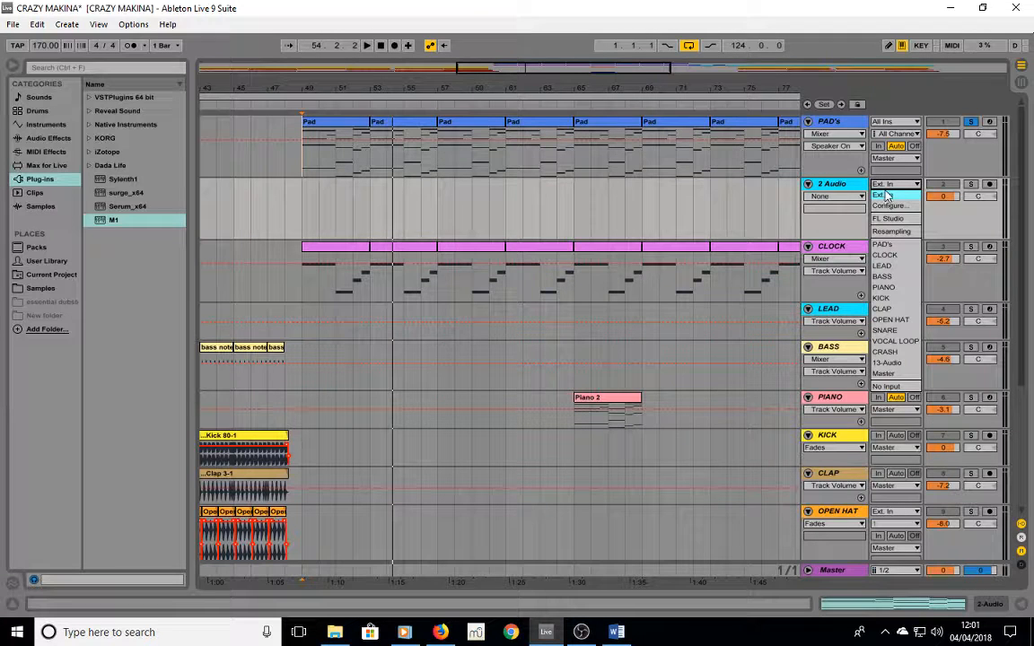
pyautogui.click(891, 231)
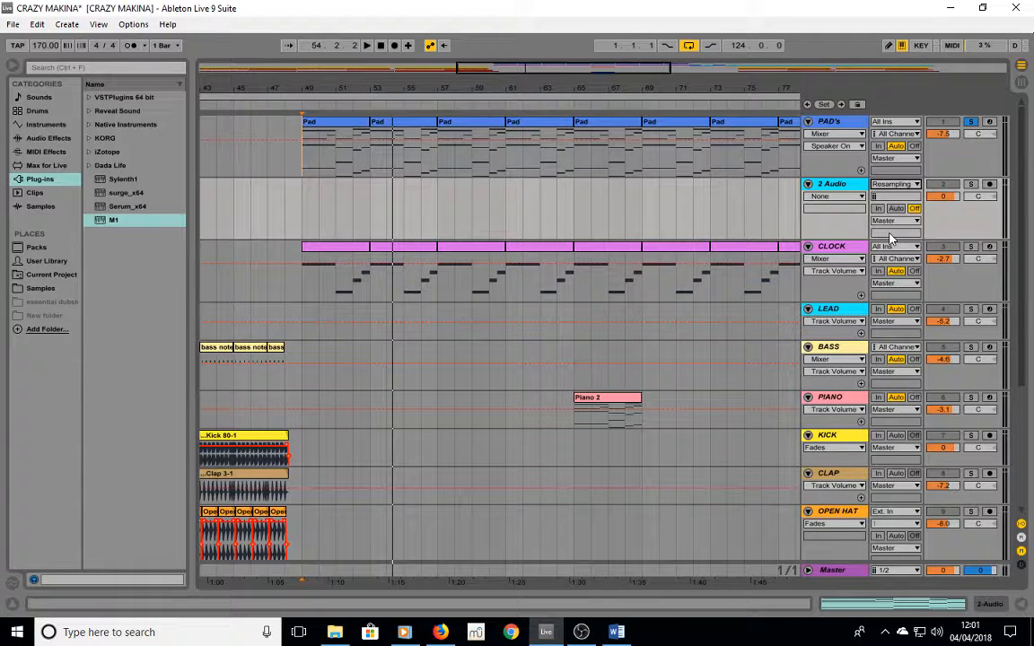
pyautogui.click(988, 185)
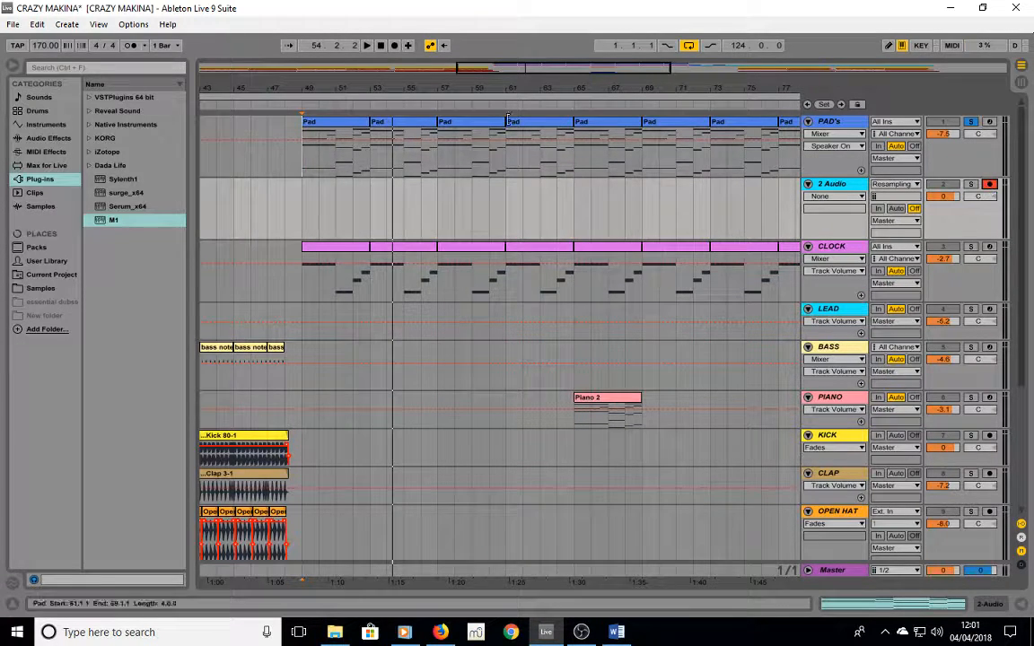
# Record the soloed pad onto the armed audio track from bar 49 to just past bar 54, and stop playback.
pyautogui.click(394, 46)
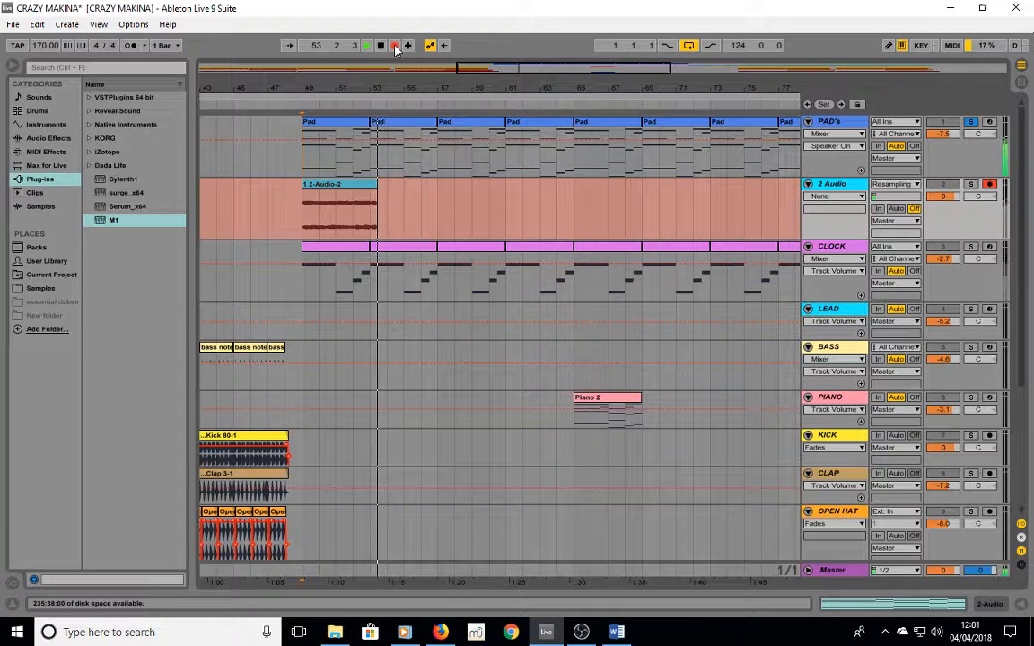
pyautogui.click(395, 46)
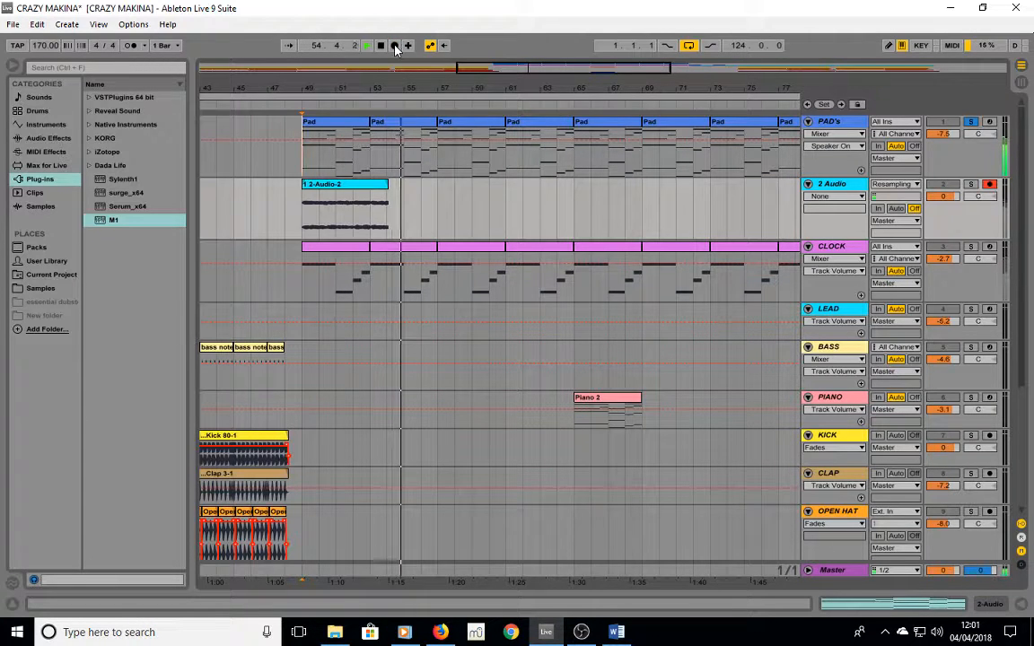
pyautogui.press('space')
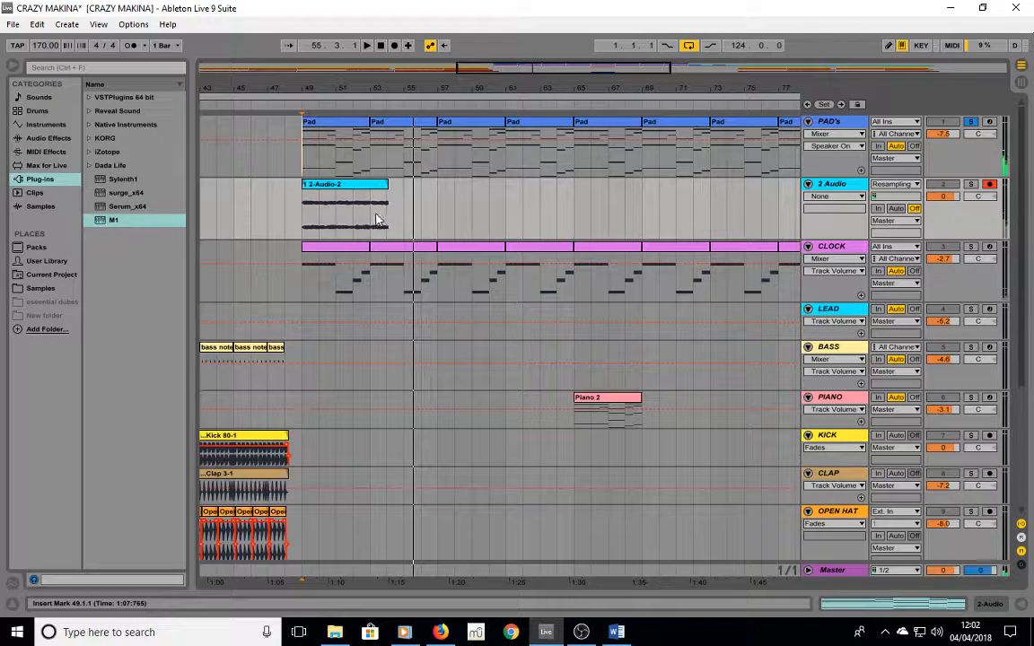
# Split the recorded audio clip at bar 53 and delete the excess after it, keeping four bars.
pyautogui.click(370, 216)
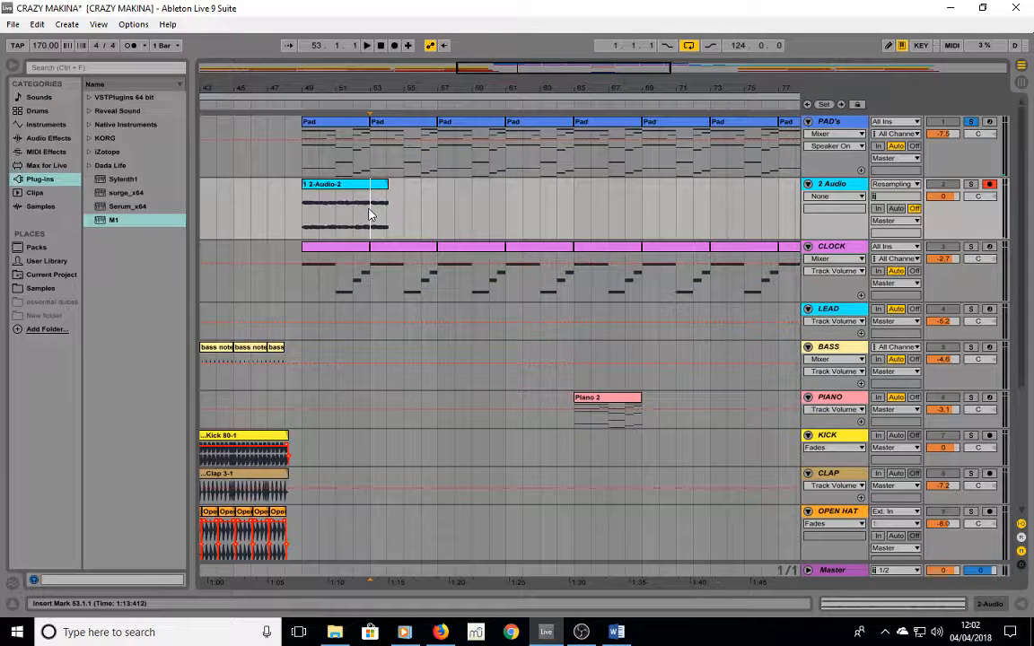
pyautogui.hotkey('ctrl', 'e')
pyautogui.click(378, 184)
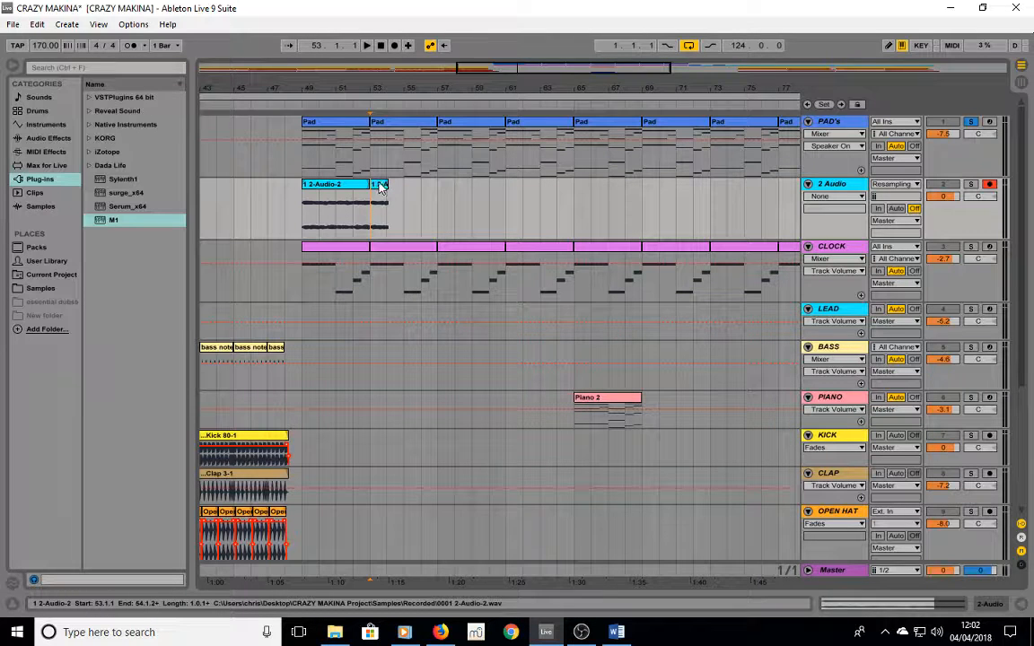
pyautogui.hotkey('ctrl', 'z')
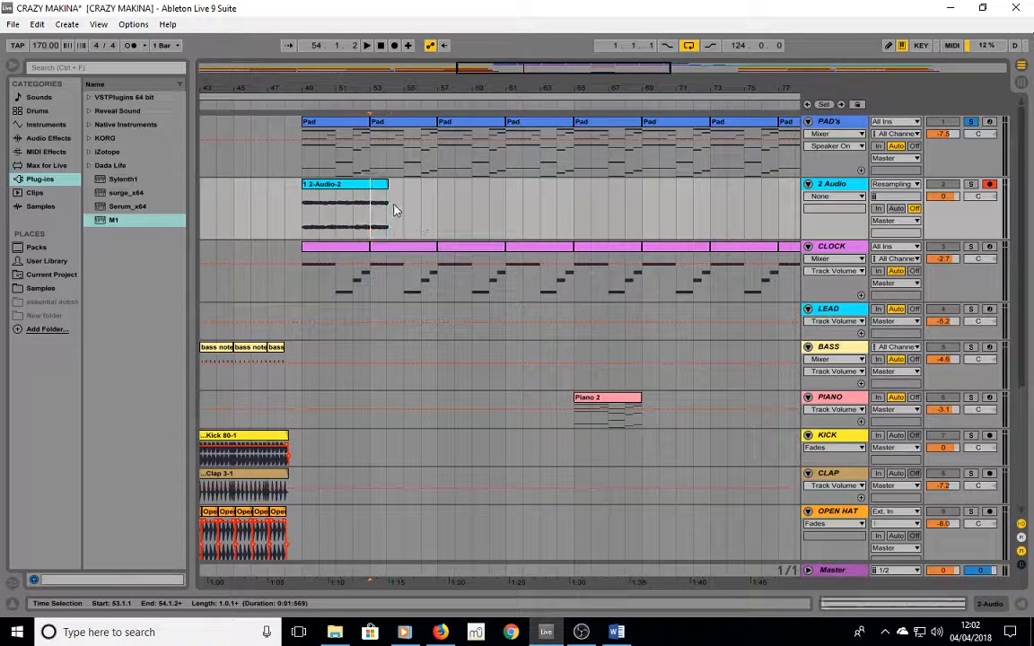
pyautogui.hotkey('ctrl', 'y')
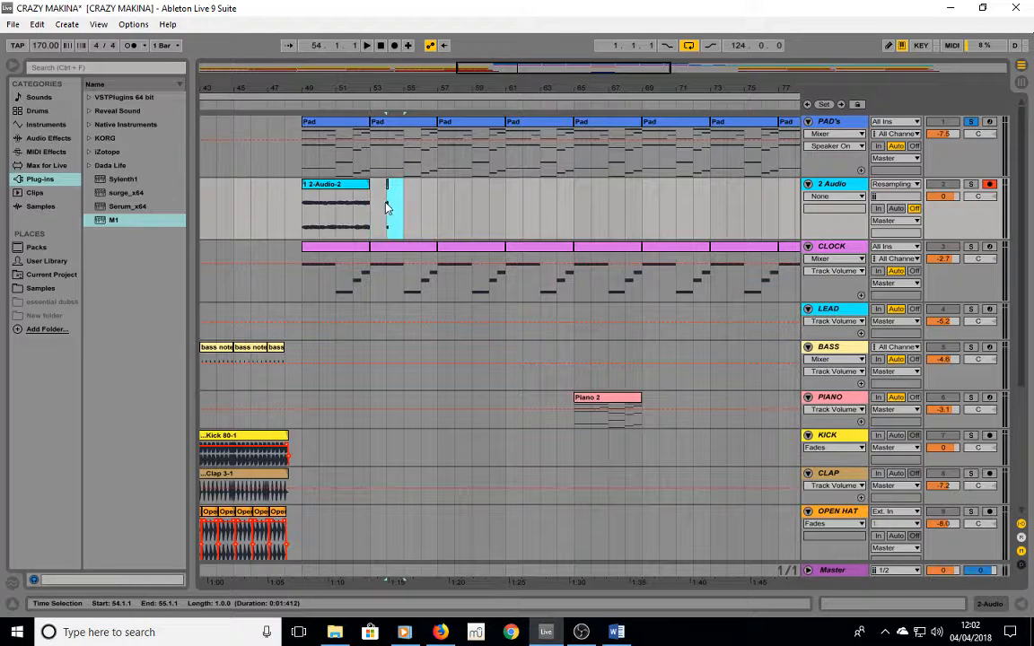
pyautogui.press('Delete')
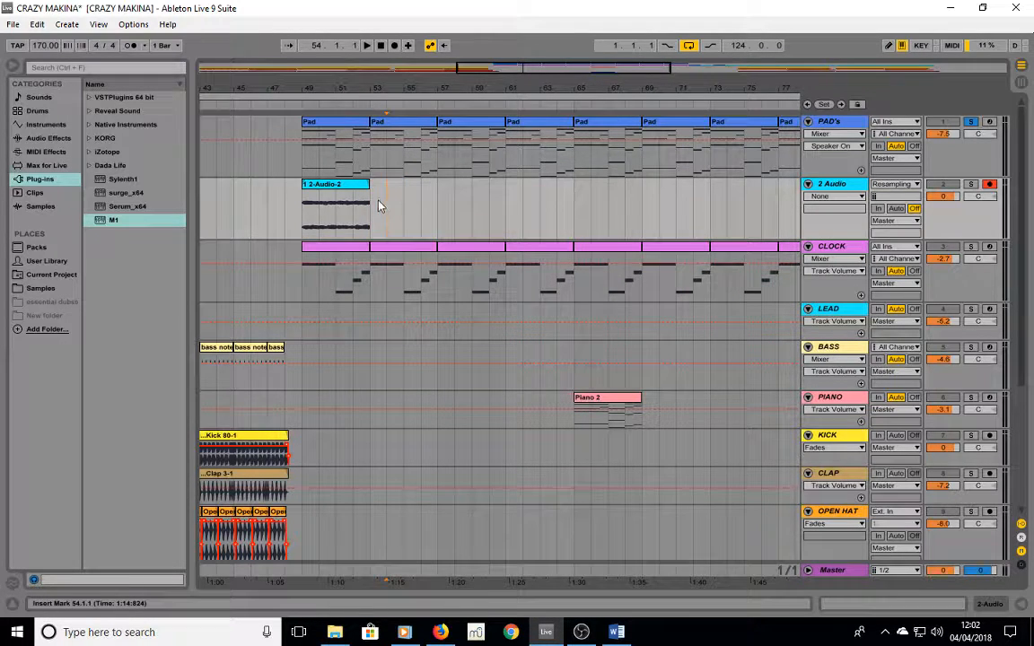
pyautogui.click(353, 196)
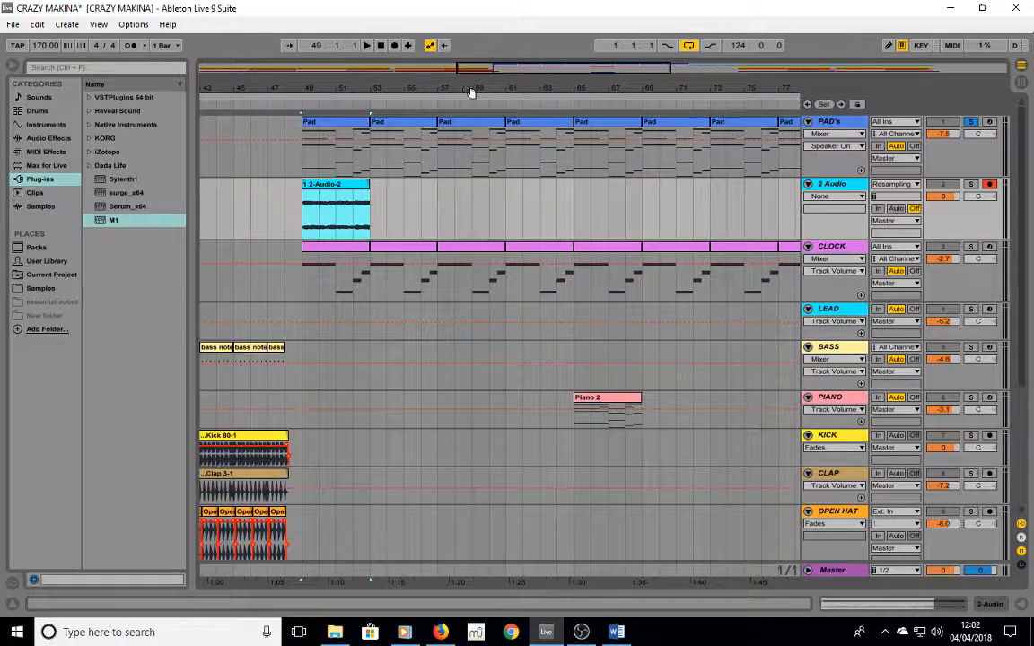
pyautogui.moveTo(472, 90); pyautogui.dragTo(470, 57)
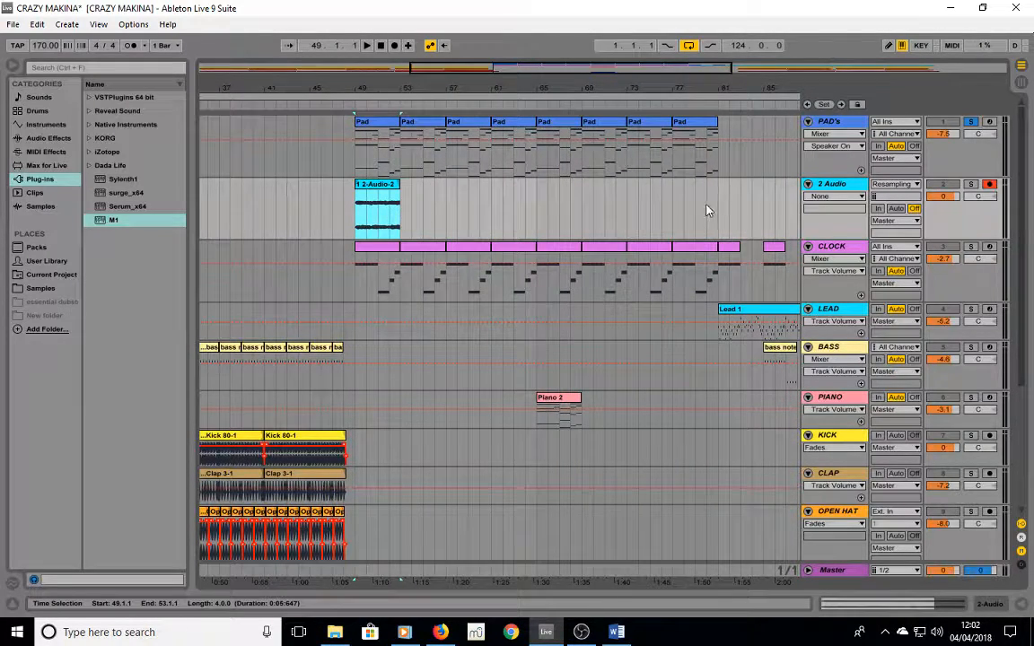
pyautogui.moveTo(717, 206); pyautogui.dragTo(358, 202)
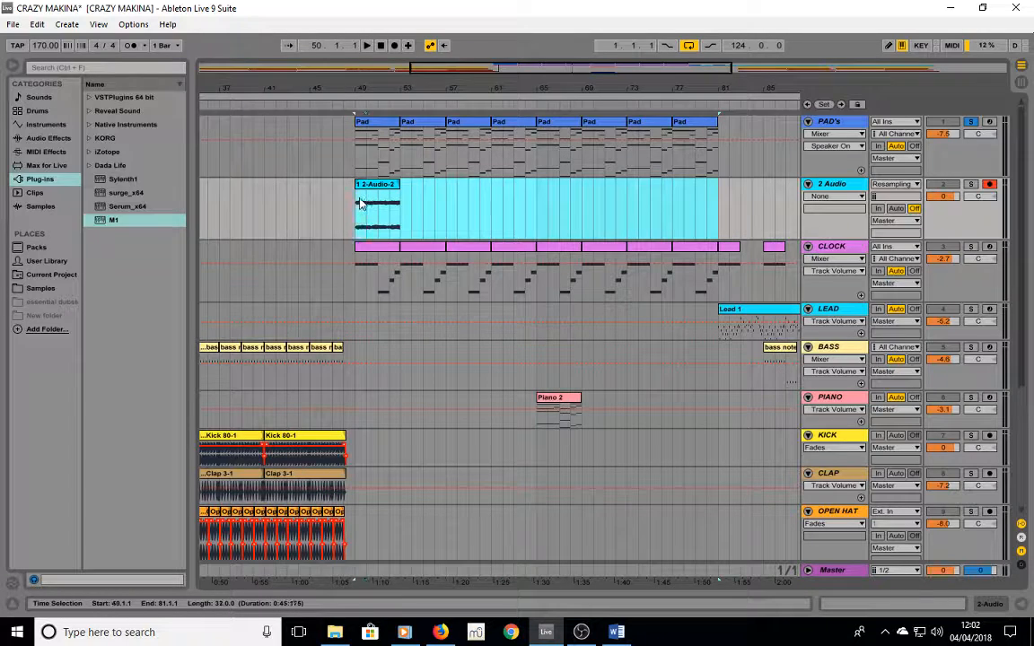
pyautogui.click(561, 196)
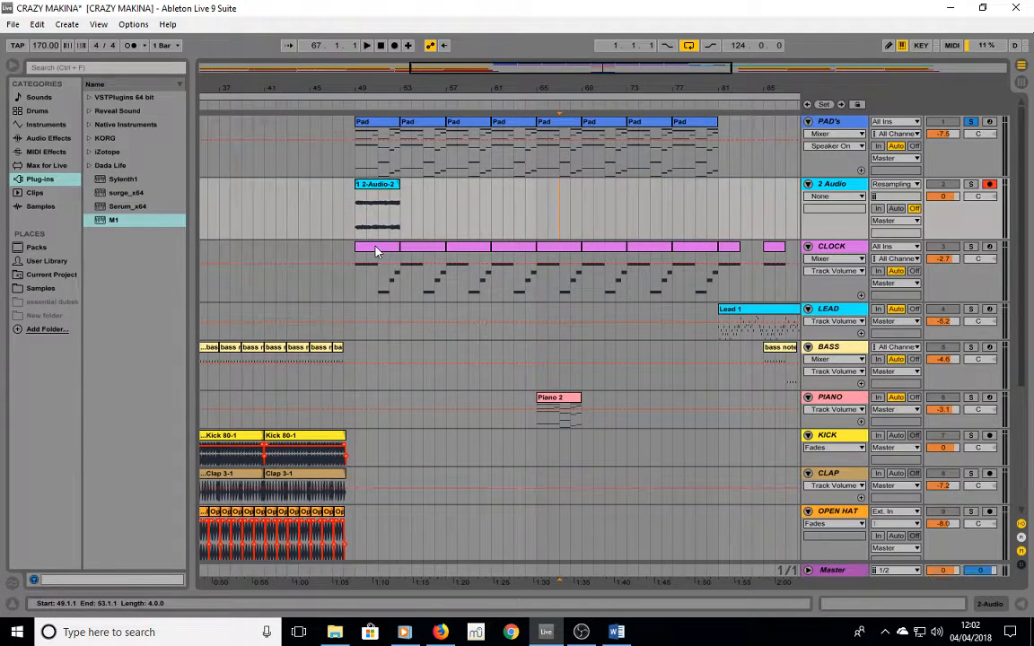
# Duplicate the four-bar recorded clip on the 2 Audio track until the copies fill bars 49 to 81.
pyautogui.click(378, 189)
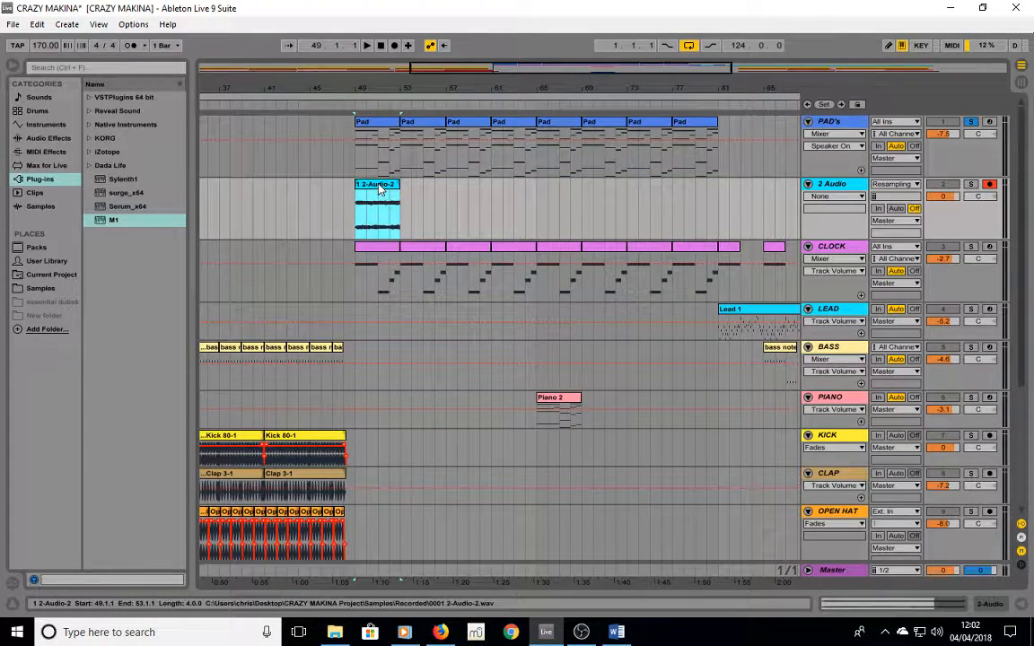
pyautogui.hotkey('ctrl', 'd')
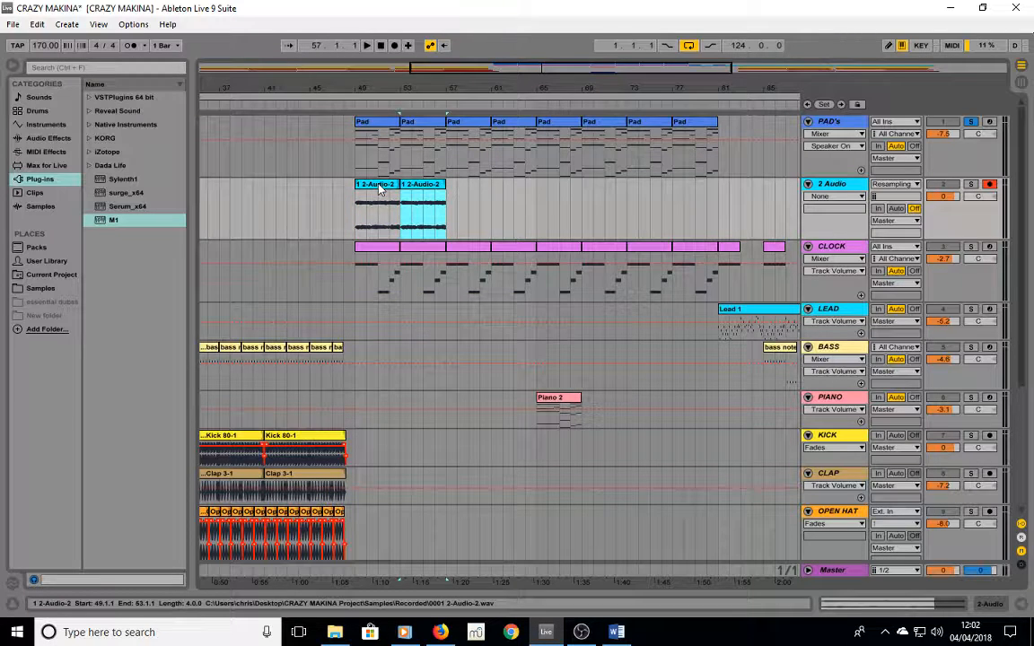
pyautogui.hotkey('ctrl', 'd')
pyautogui.hotkey('ctrl', 'd')
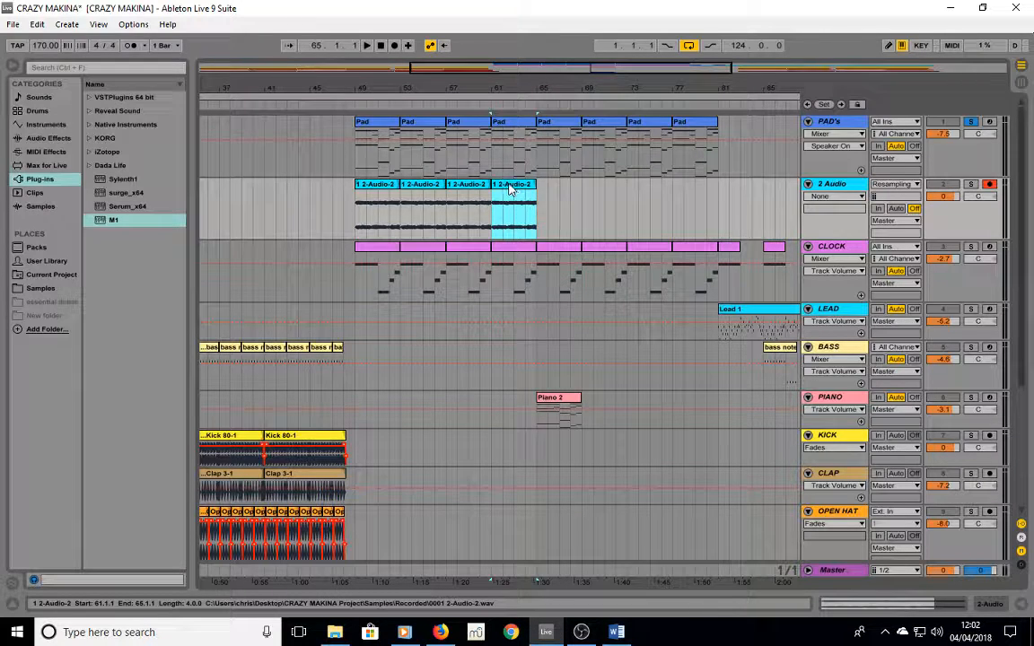
pyautogui.moveTo(512, 189); pyautogui.dragTo(687, 187)
pyautogui.click(741, 209)
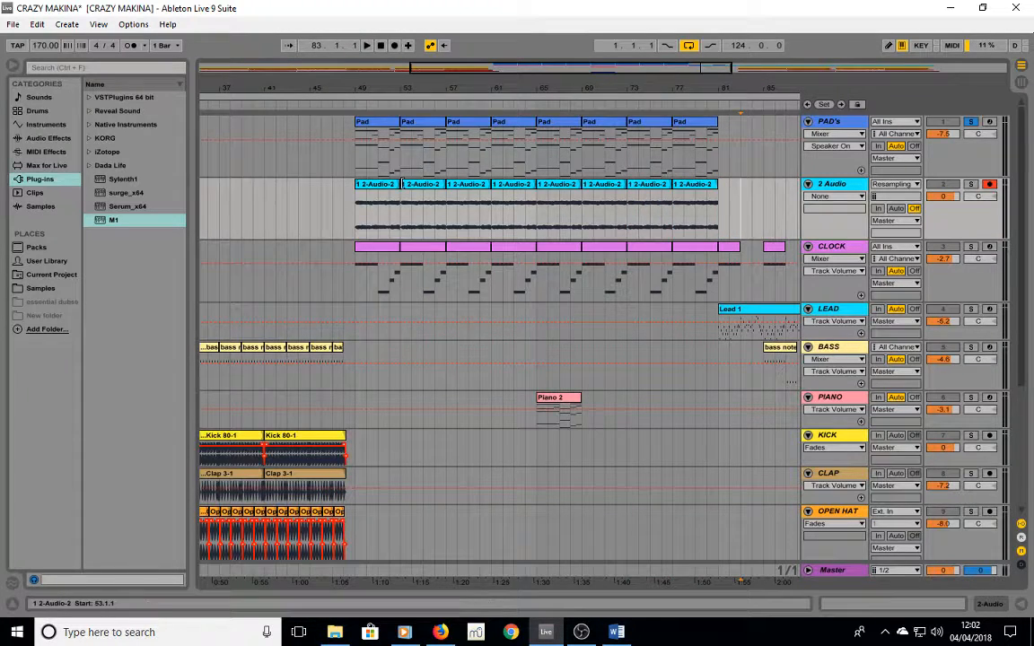
# Consolidate all the recorded clips from bar 49 to bar 81 into one continuous clip.
pyautogui.click(375, 189)
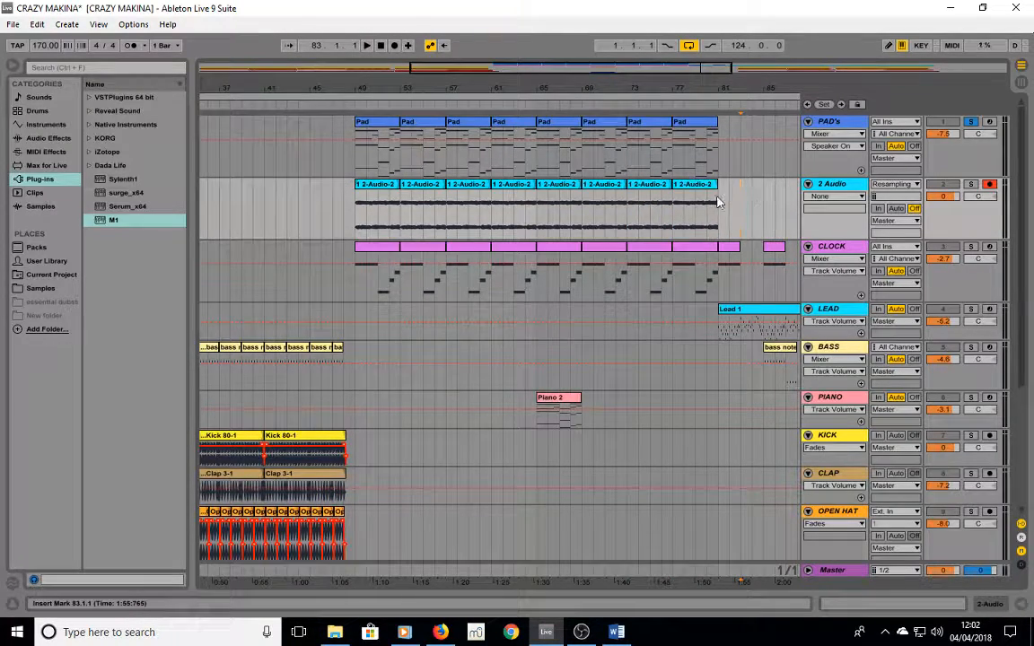
pyautogui.moveTo(718, 202); pyautogui.dragTo(357, 201)
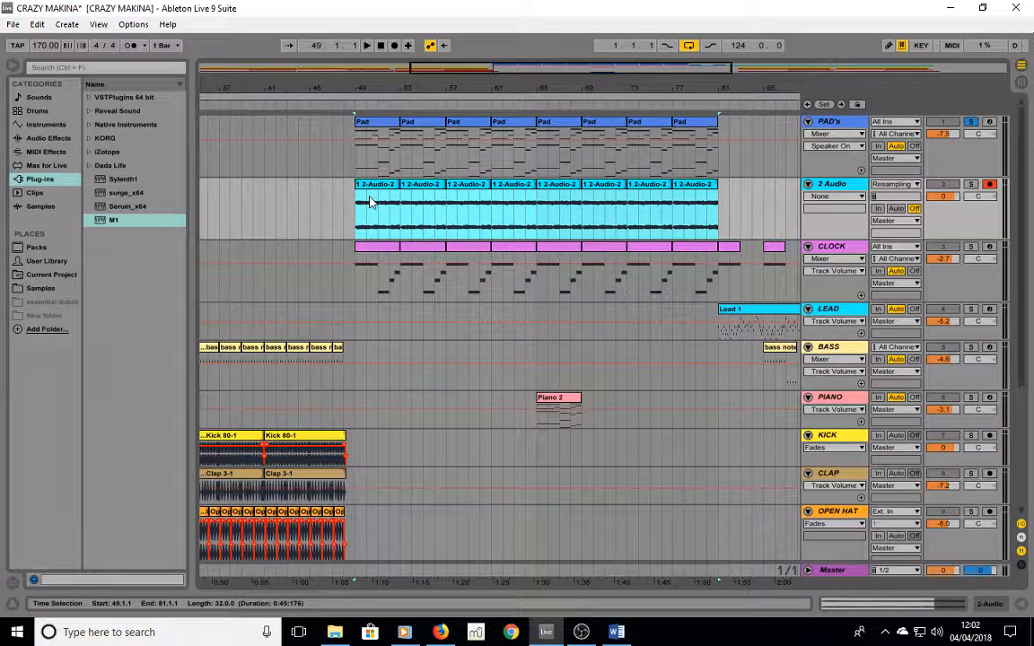
pyautogui.hotkey('ctrl', 'j')
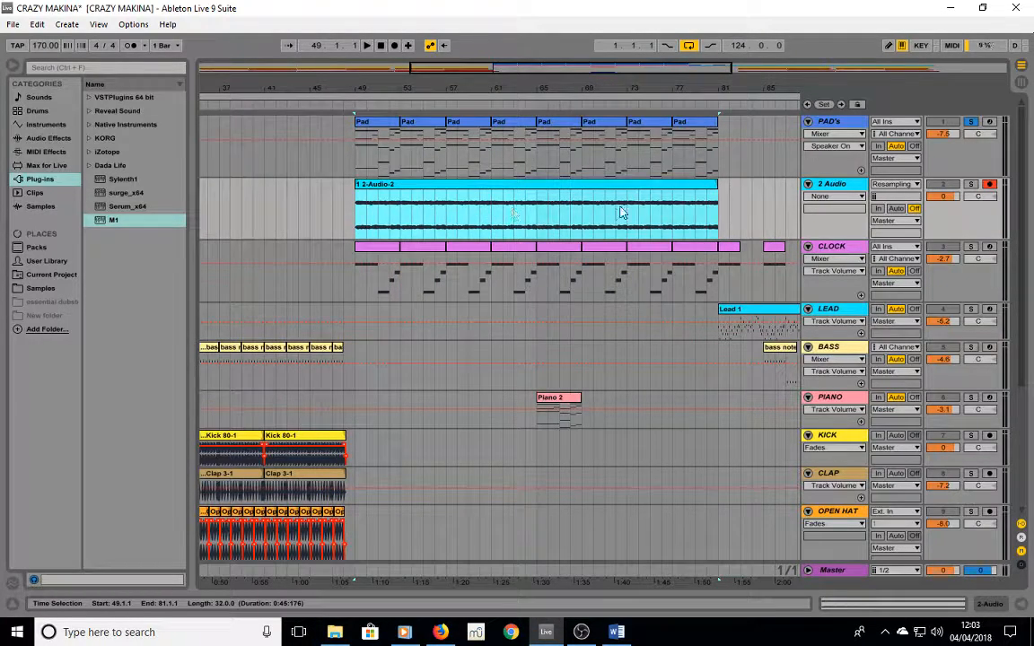
pyautogui.click(754, 208)
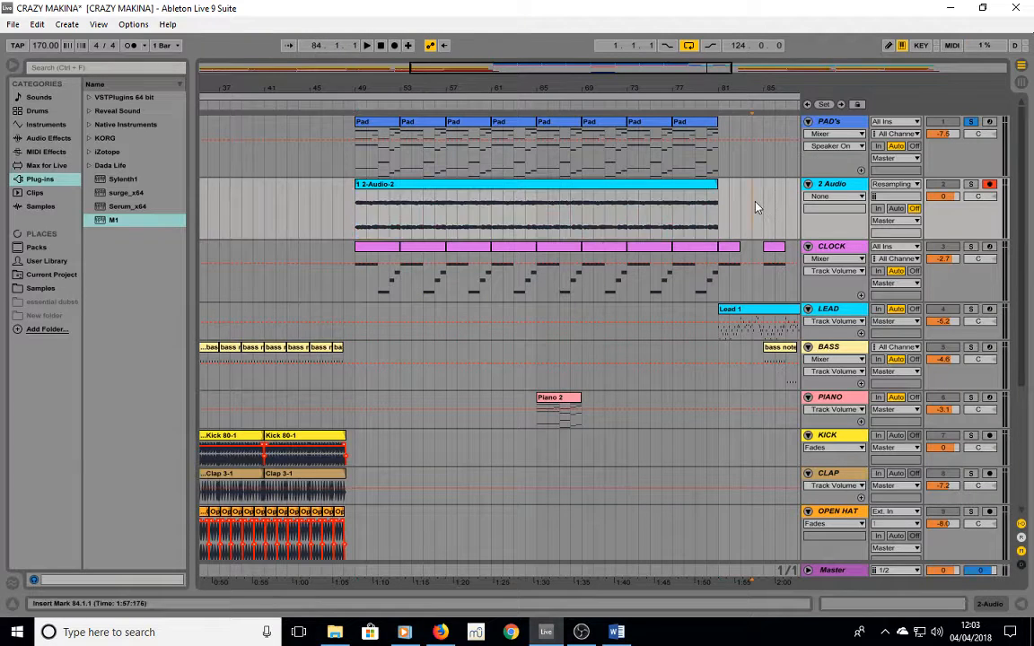
pyautogui.click(360, 185)
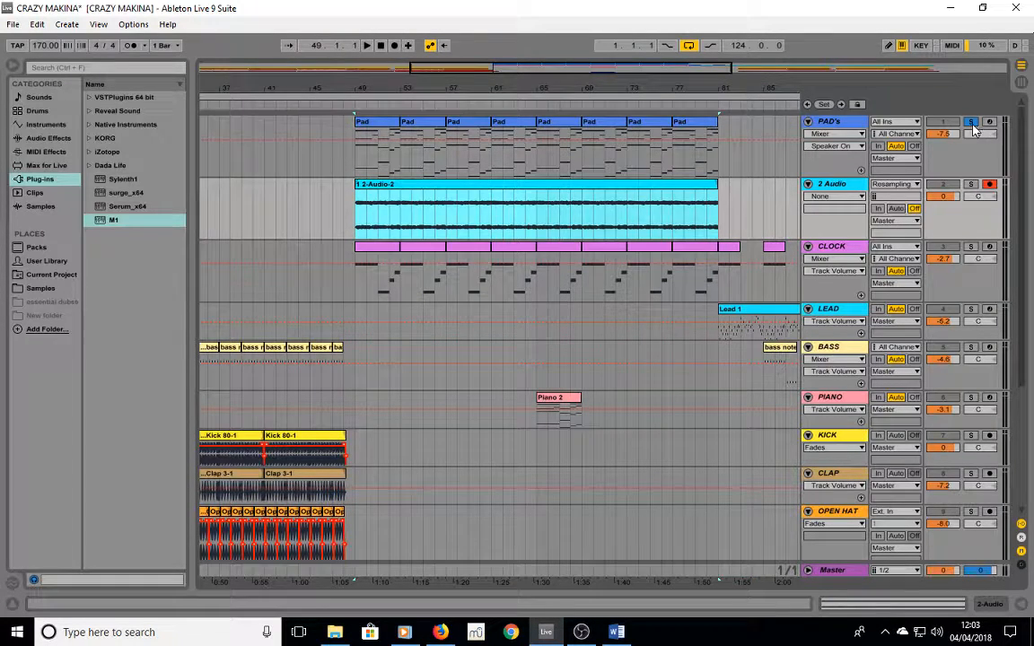
# Turn off the solo on the PAD's track, mute that track, and play the arrangement from bar 49.
pyautogui.click(944, 191)
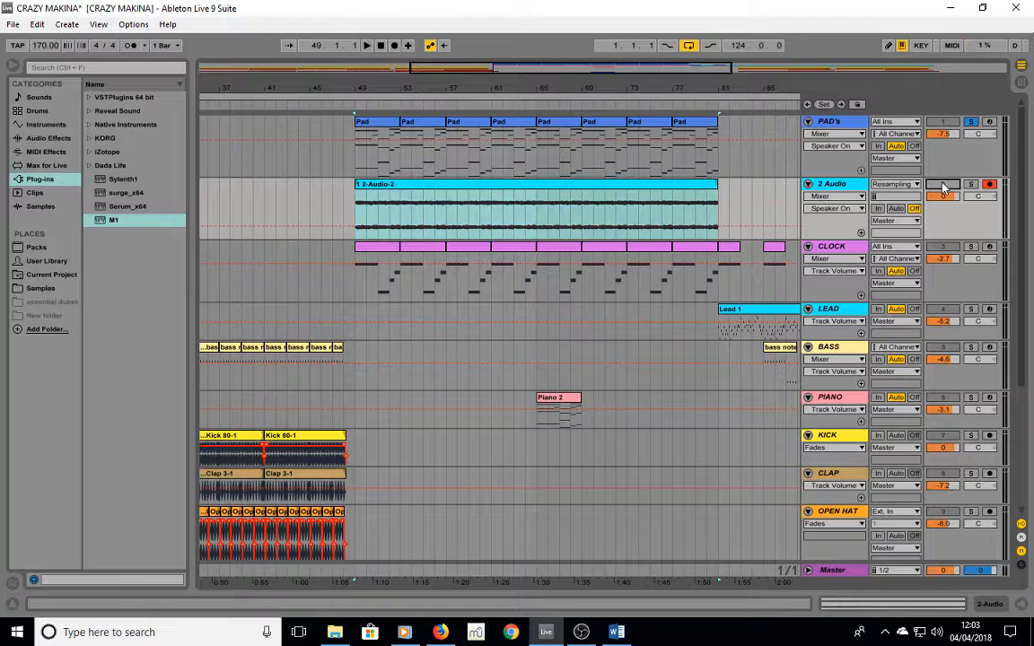
pyautogui.click(944, 124)
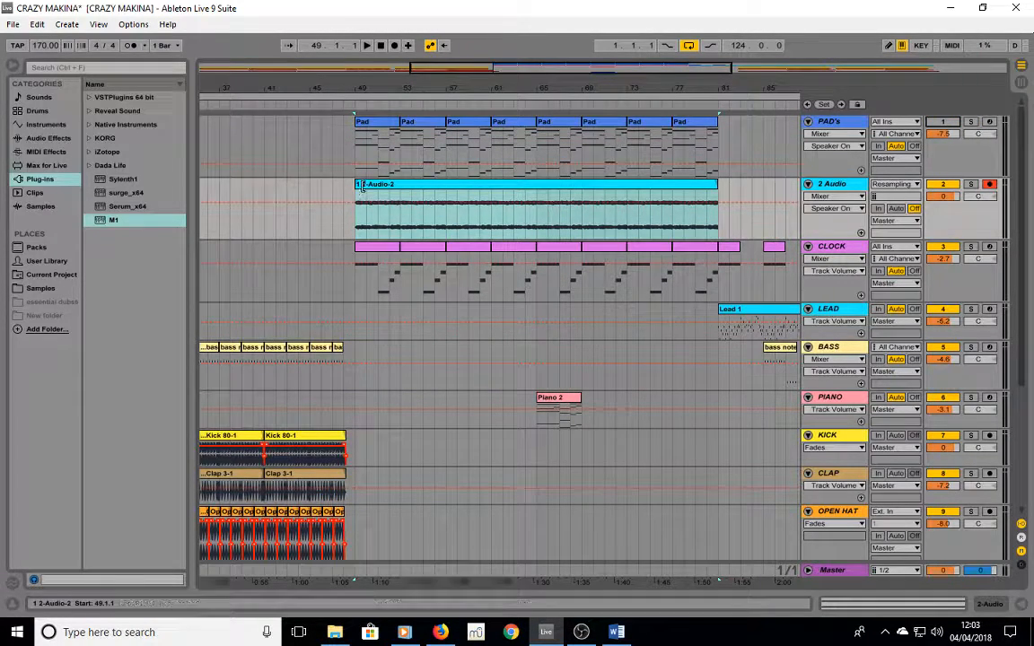
pyautogui.click(358, 116)
pyautogui.press('space')
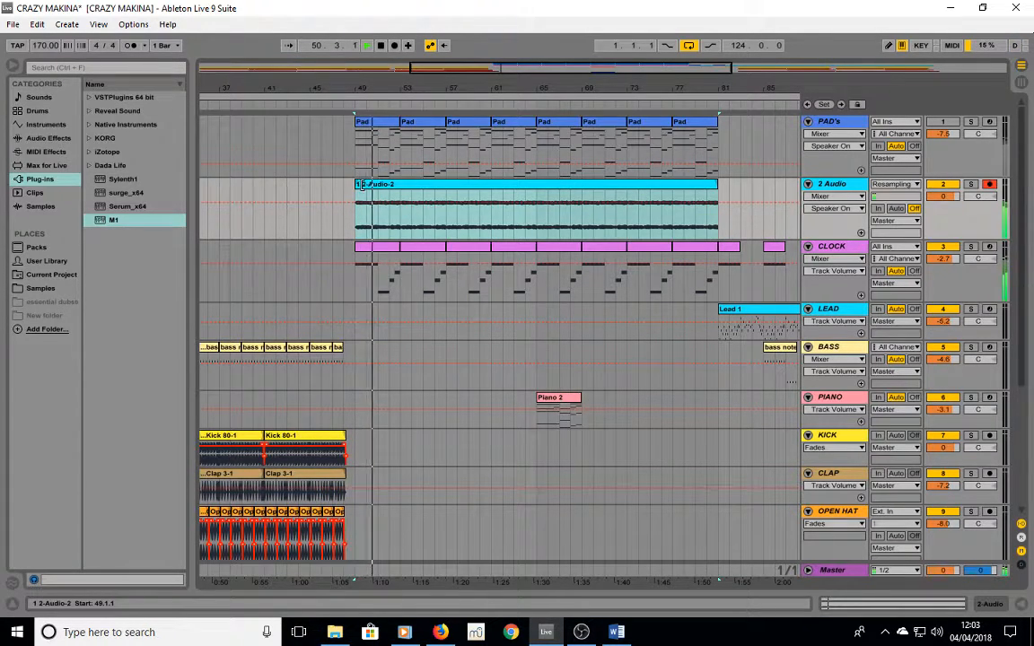
# Show the fades on the consolidated pad clip and add a fade-in from bar 49 to about bar 65.
pyautogui.click(369, 202)
pyautogui.rightClick(373, 188)
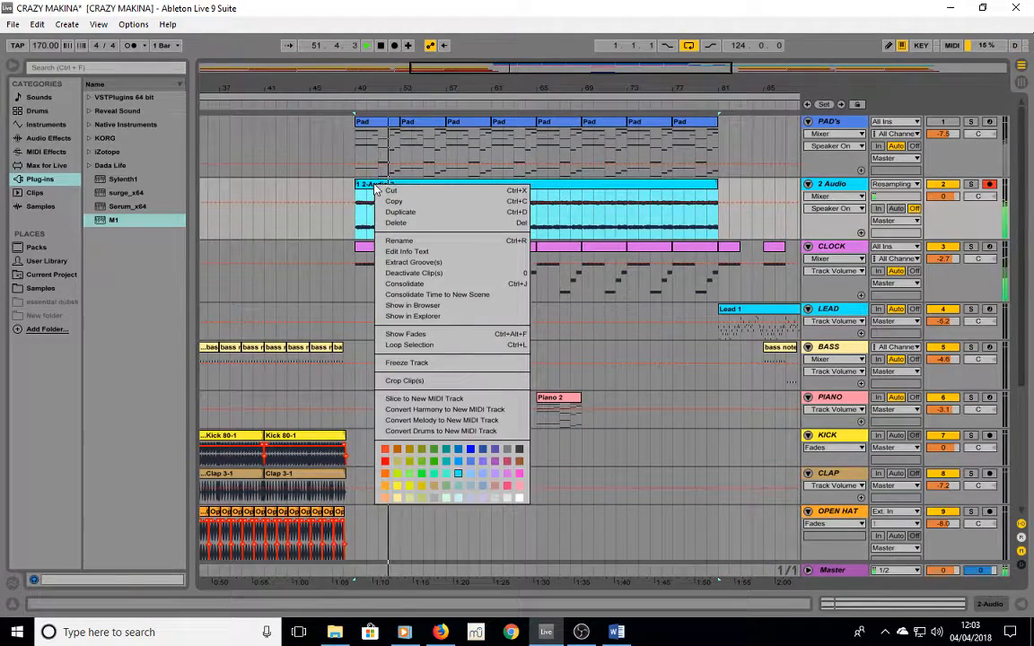
pyautogui.click(422, 334)
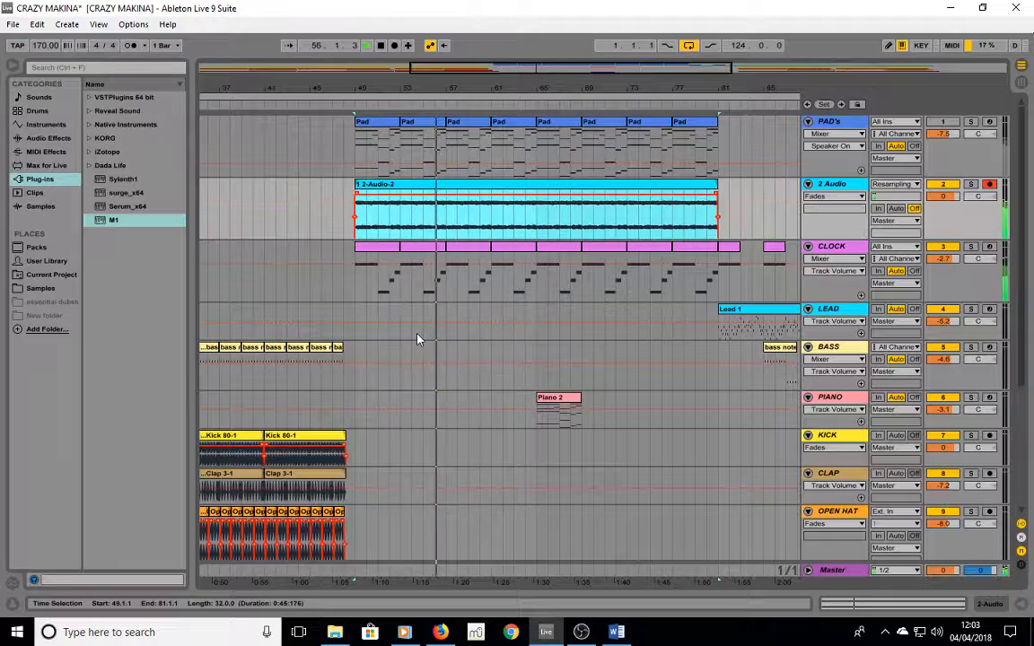
pyautogui.press('space')
pyautogui.click(364, 201)
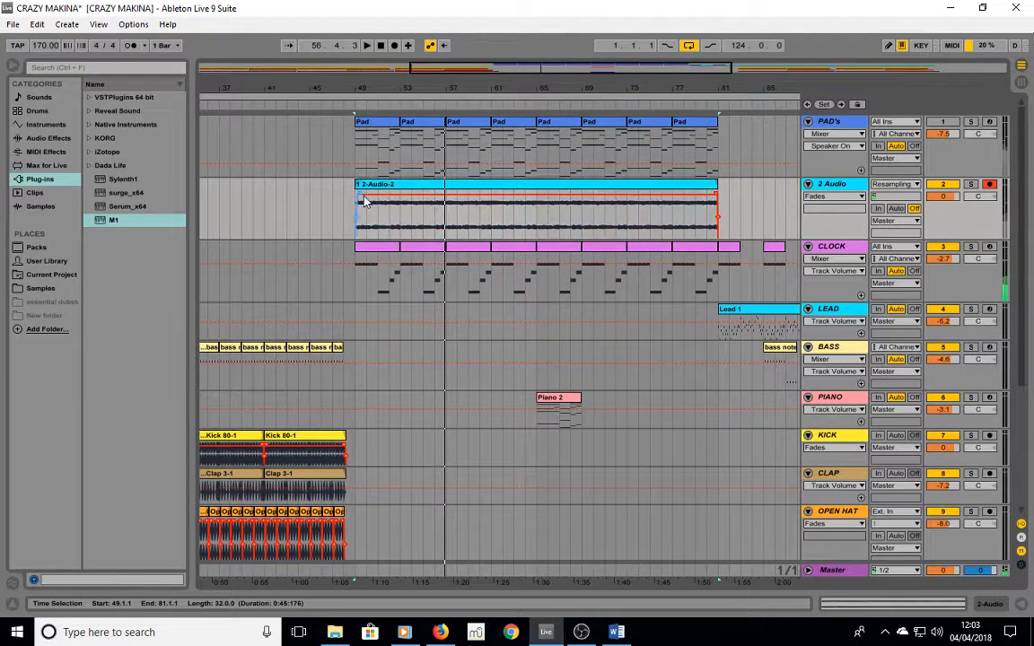
pyautogui.moveTo(378, 203); pyautogui.dragTo(541, 210)
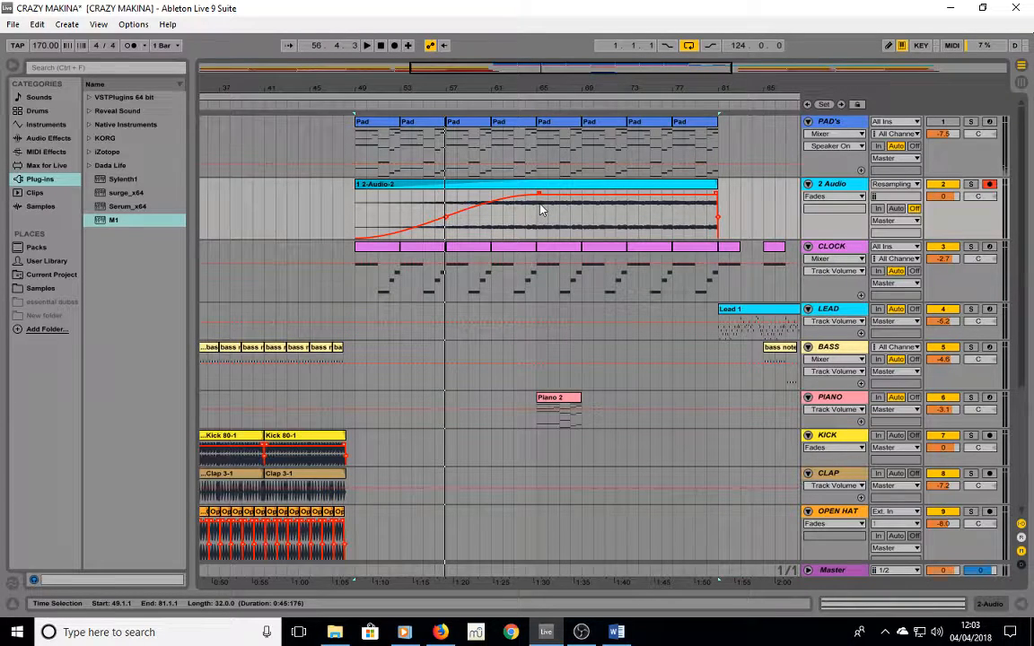
# Play the 2 Audio track soloed and add a very short fade-out at the end of its clip, just before bar 81.
pyautogui.press('space')
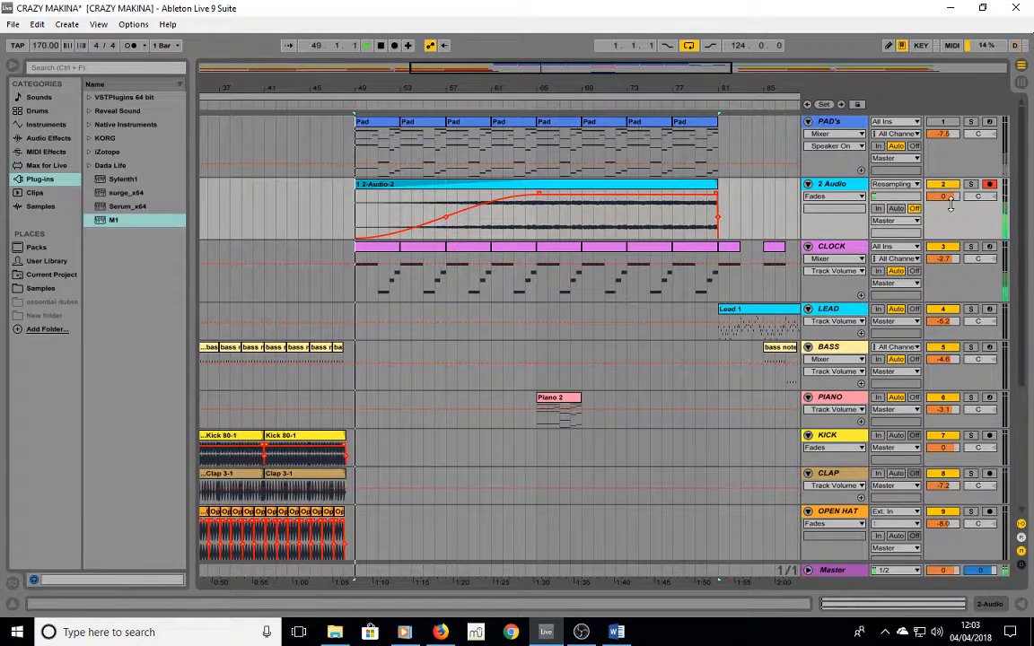
pyautogui.click(970, 184)
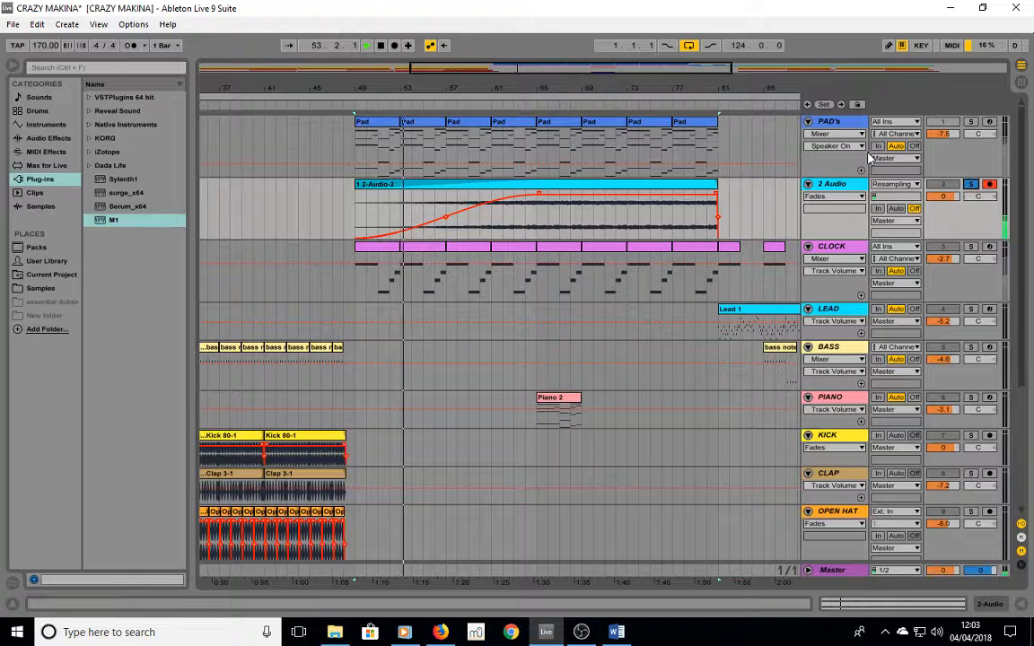
pyautogui.moveTo(730, 90); pyautogui.dragTo(729, 135)
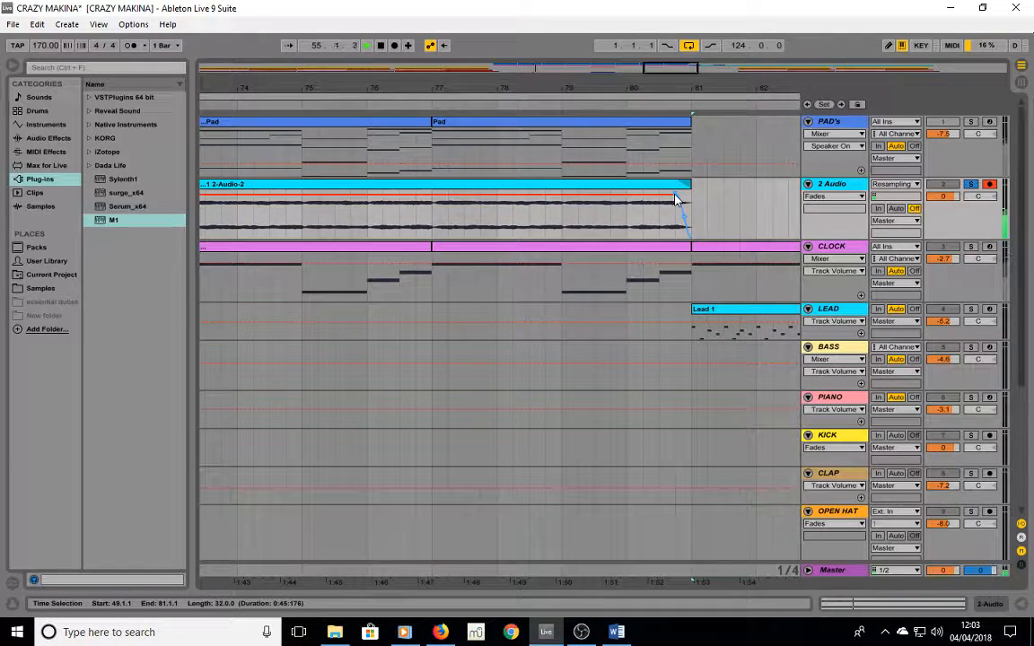
pyautogui.moveTo(604, 79); pyautogui.dragTo(653, 239)
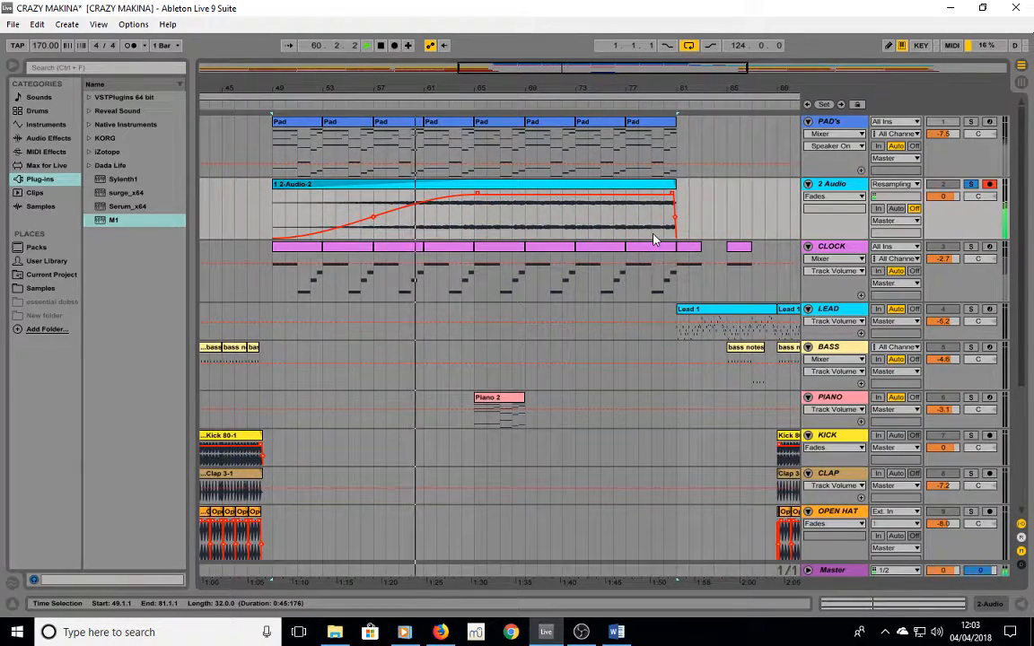
# Open the consolidated pad clip in the sample editor and enlarge the waveform display.
pyautogui.doubleClick(493, 197)
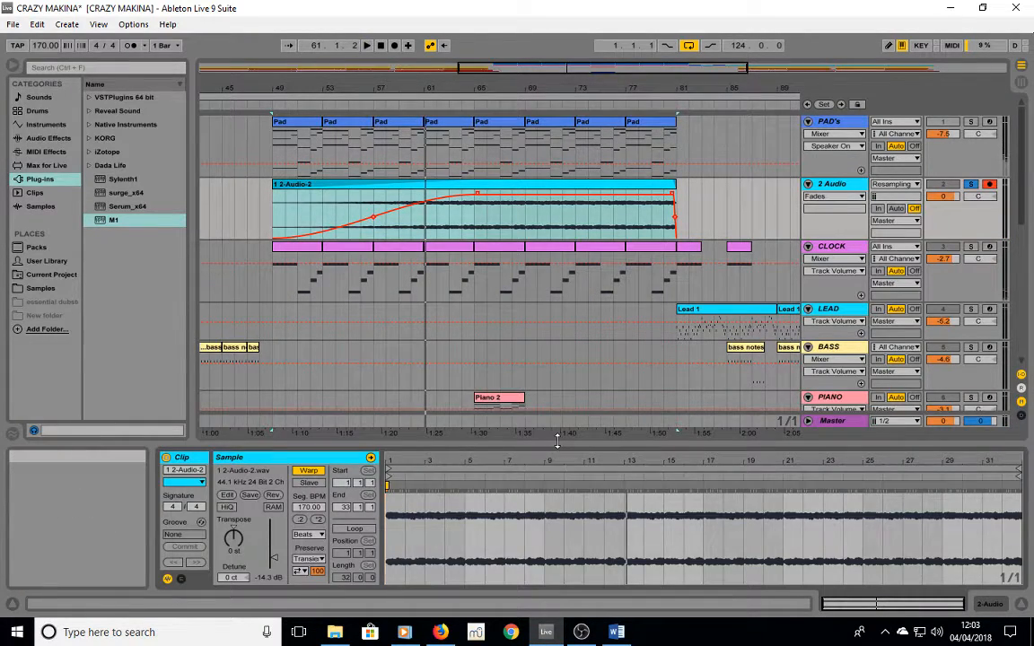
pyautogui.moveTo(556, 439); pyautogui.dragTo(553, 376)
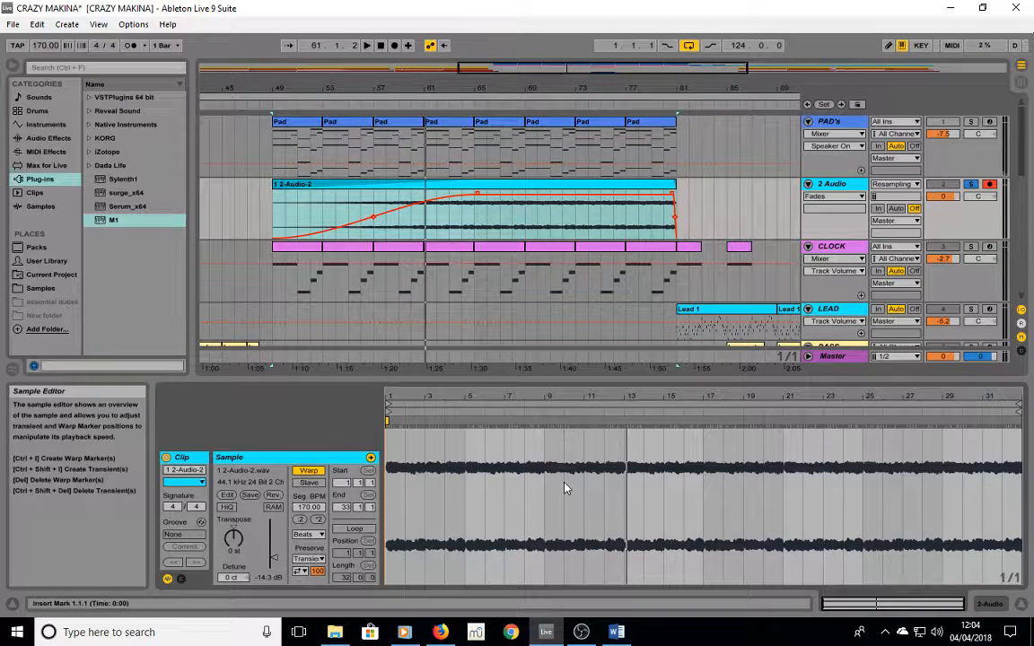
pyautogui.click(542, 188)
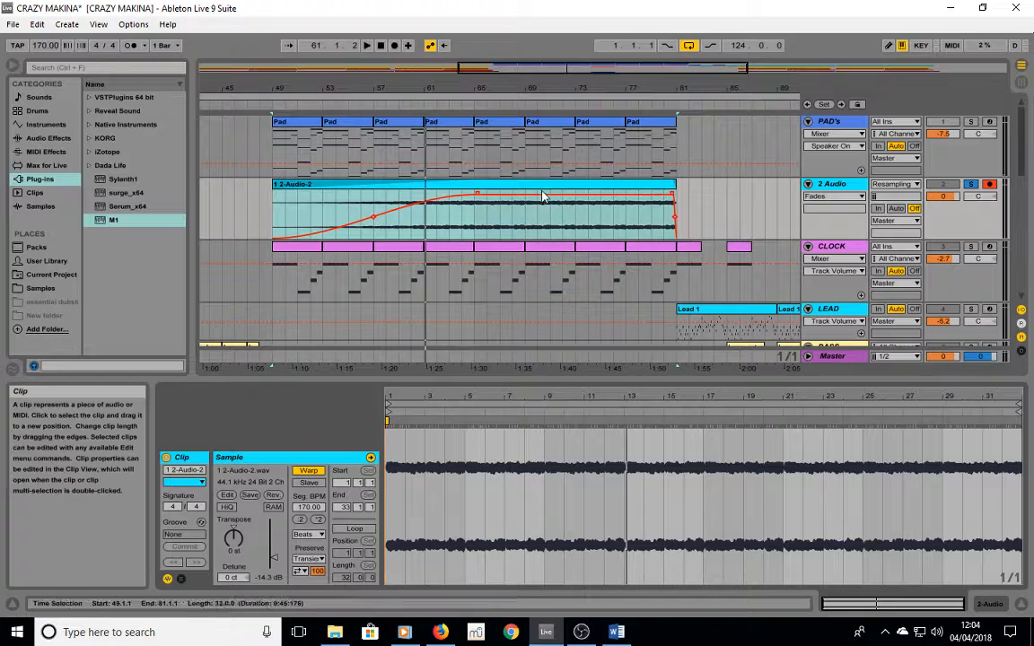
pyautogui.click(581, 403)
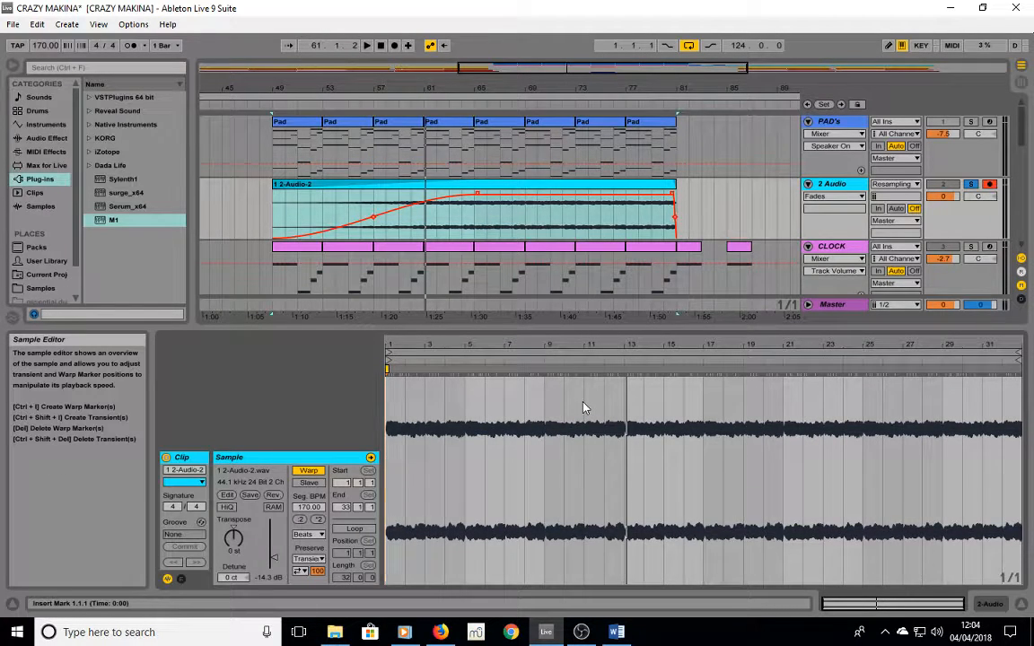
# Insert warp markers at every bar across the whole 32-bar sample.
pyautogui.doubleClick(581, 406)
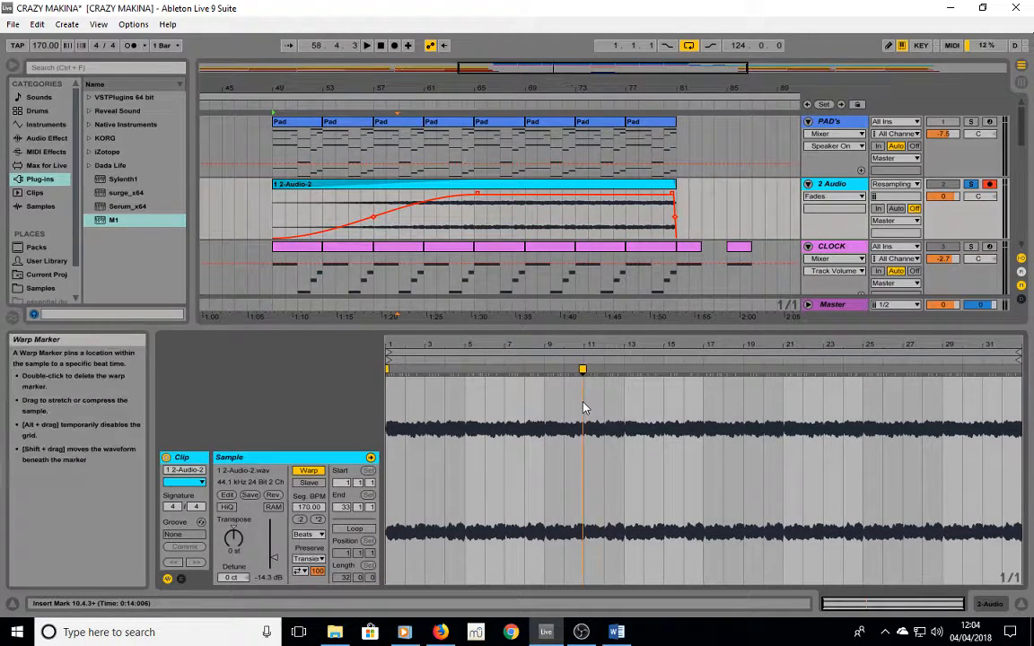
pyautogui.doubleClick(582, 406)
pyautogui.click(554, 408)
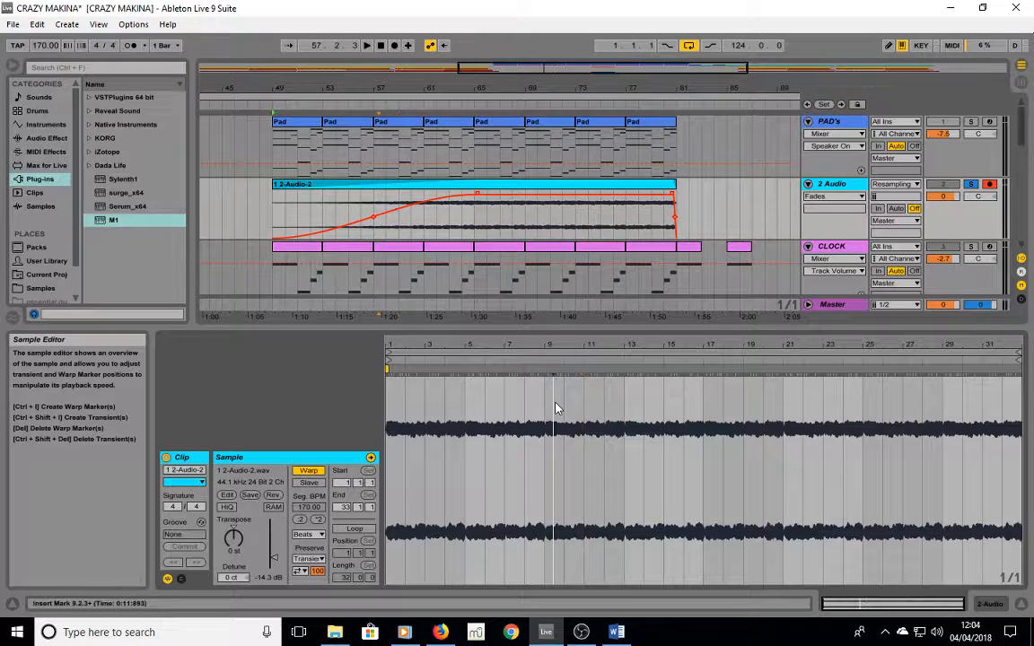
pyautogui.hotkey('ctrl', 'a')
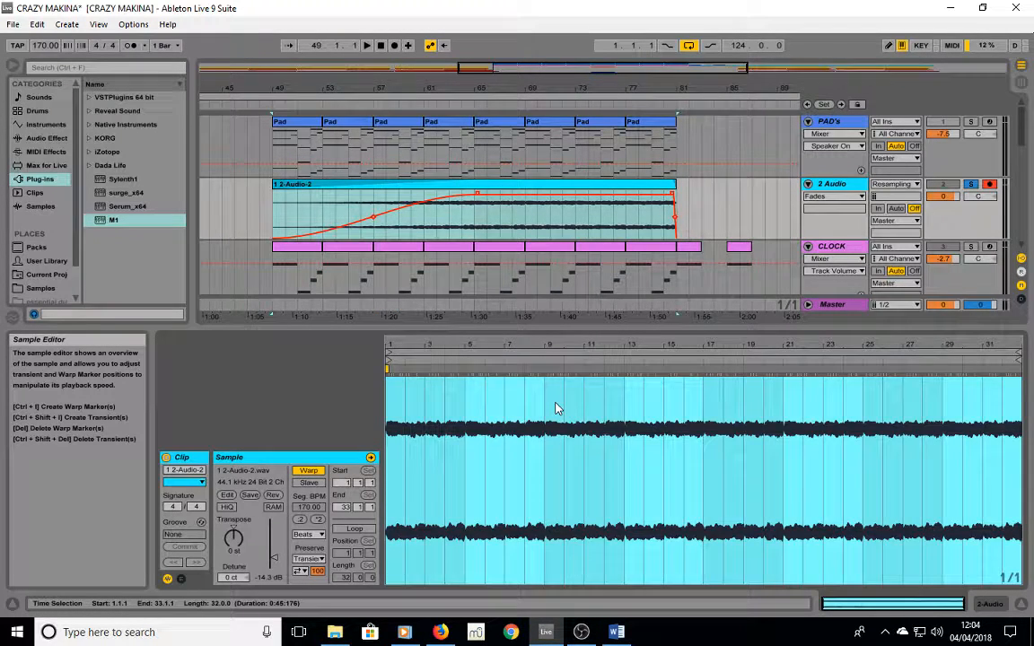
pyautogui.hotkey('ctrl', 'i')
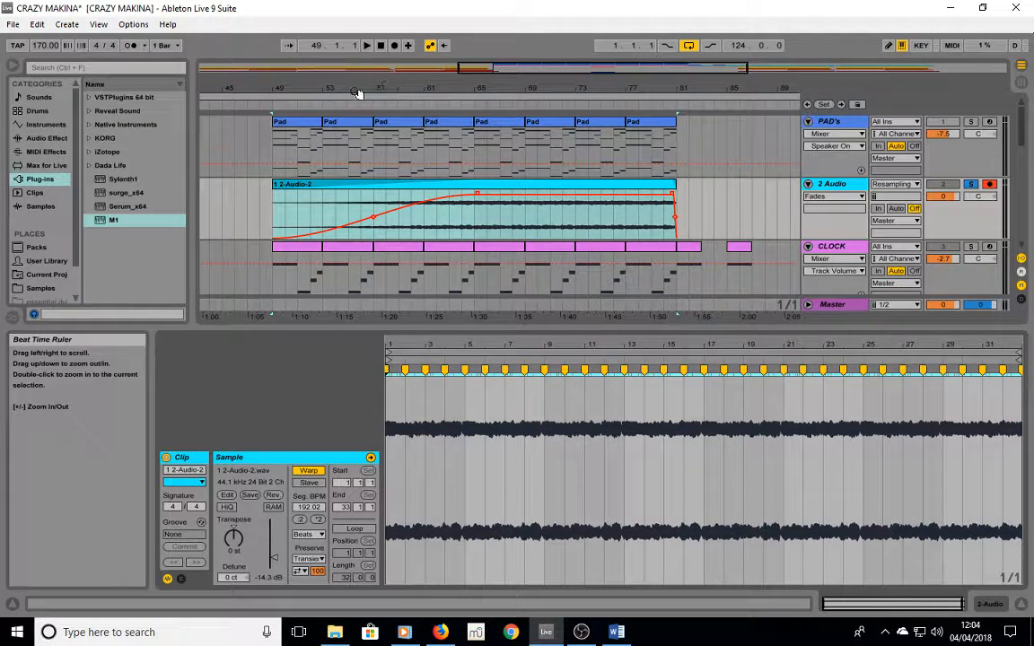
# Set the warp mode of the pad clip to Re-Pitch.
pyautogui.moveTo(410, 344); pyautogui.dragTo(473, 410)
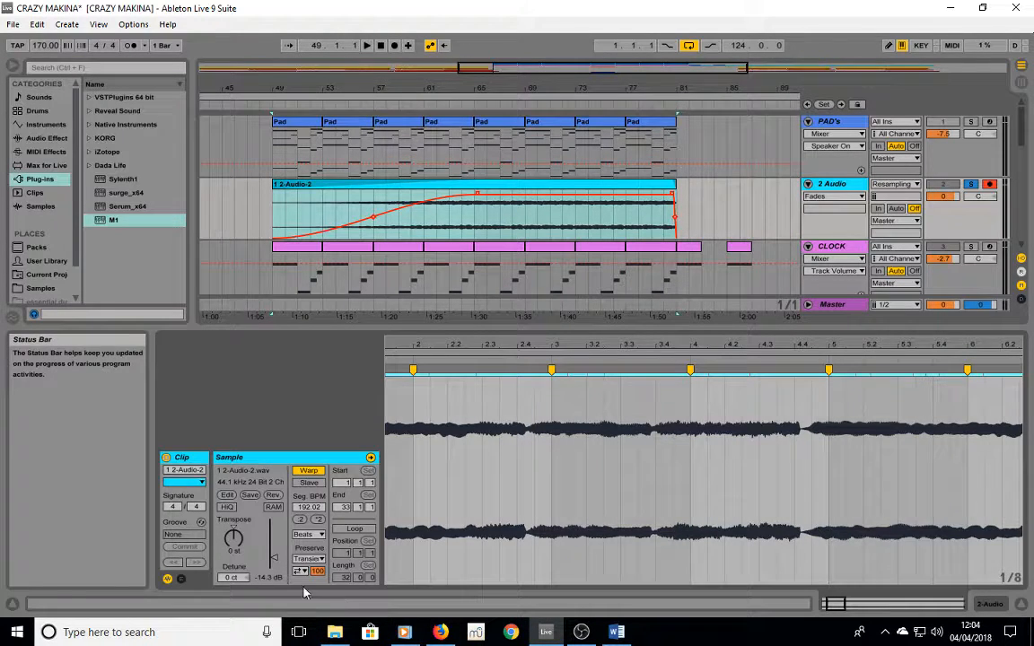
pyautogui.click(308, 534)
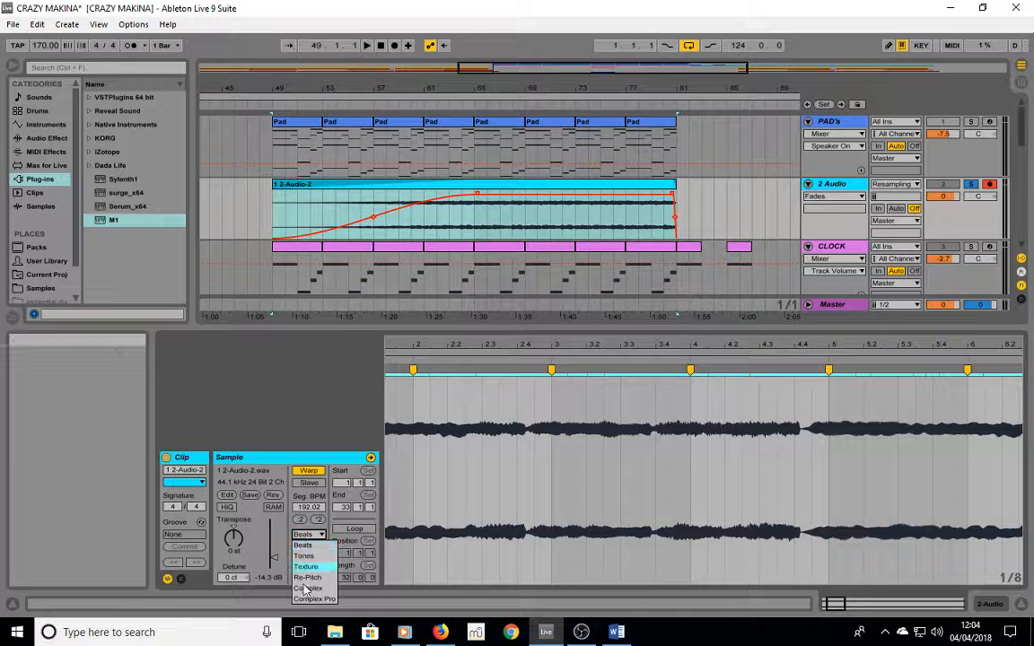
pyautogui.click(306, 577)
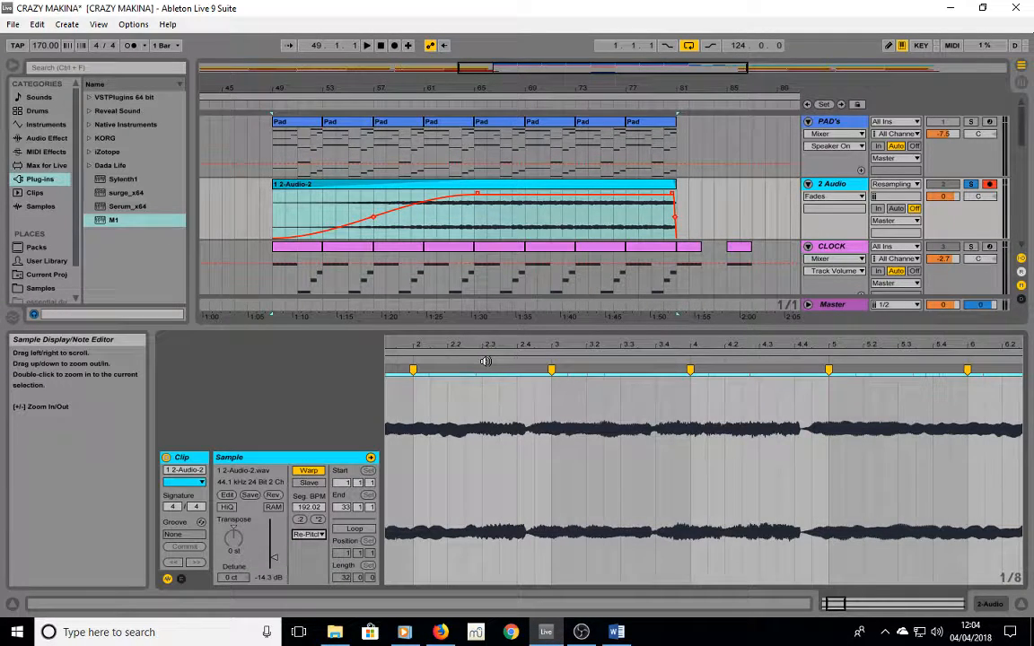
# Try an extra warp marker at 2.3 with the Complex Pro warp mode, and undo both changes.
pyautogui.doubleClick(483, 370)
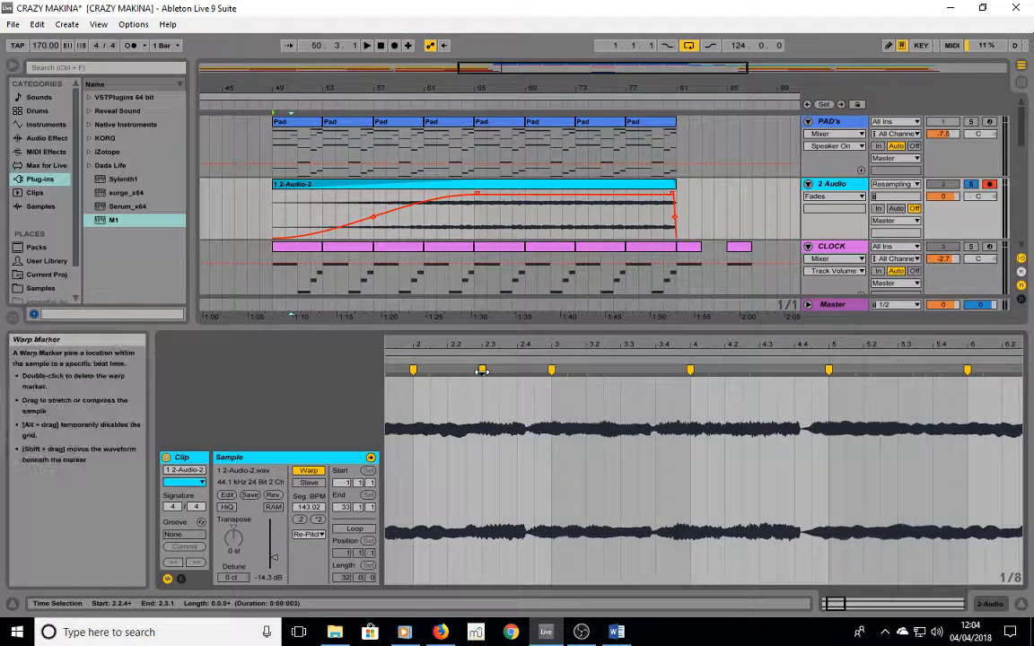
pyautogui.moveTo(482, 370)
pyautogui.mouseDown()
pyautogui.moveTo(530, 372)
pyautogui.moveTo(484, 371)
pyautogui.mouseUp()
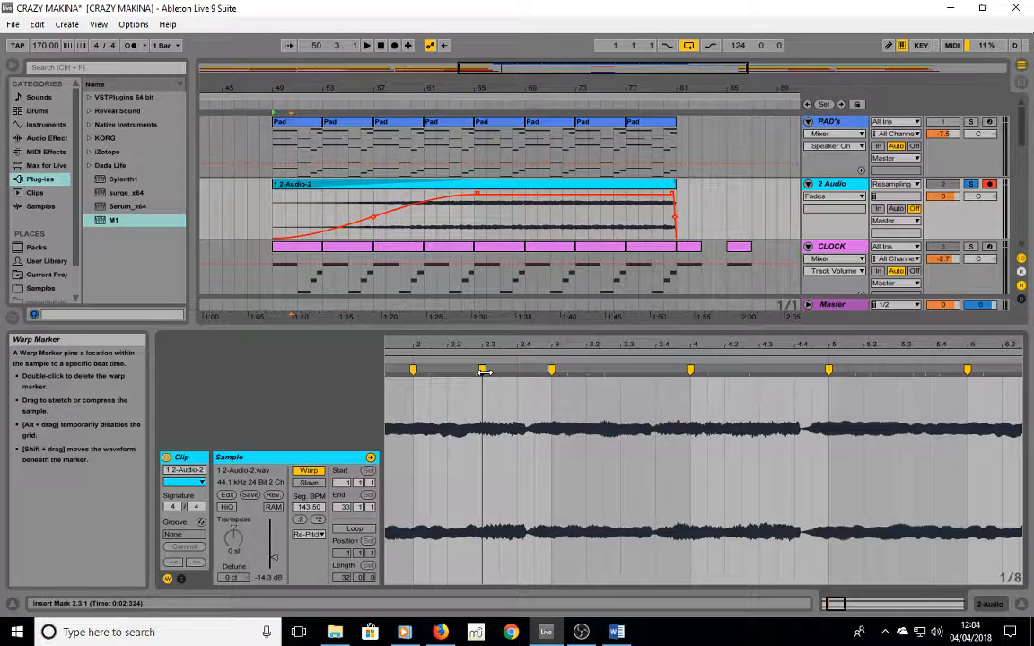
pyautogui.click(308, 533)
pyautogui.click(316, 598)
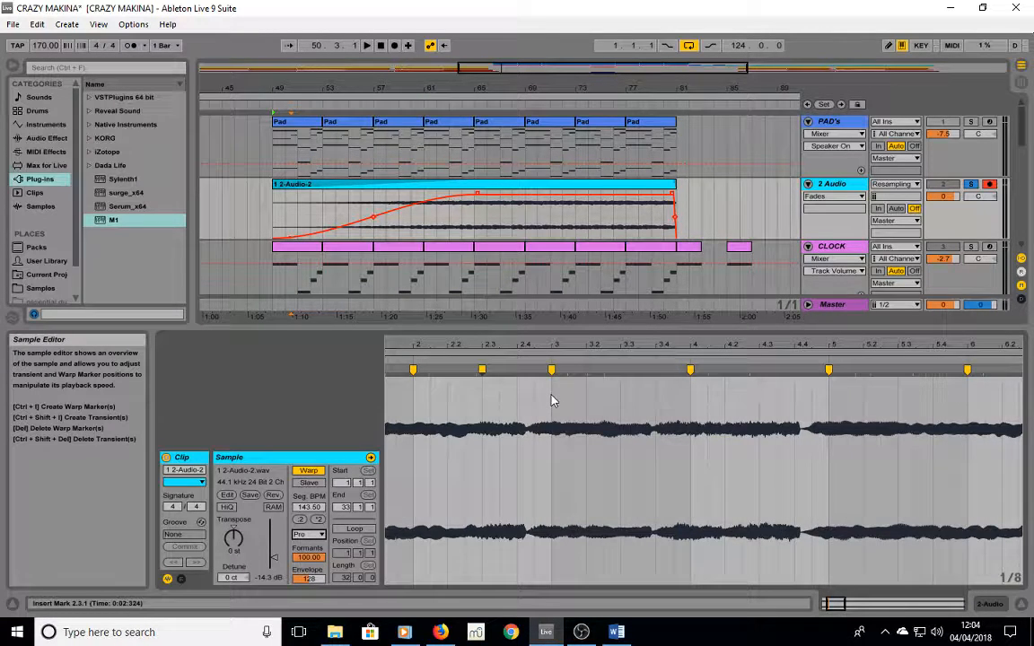
pyautogui.hotkey('ctrl', 'z')
pyautogui.hotkey('ctrl', 'z')
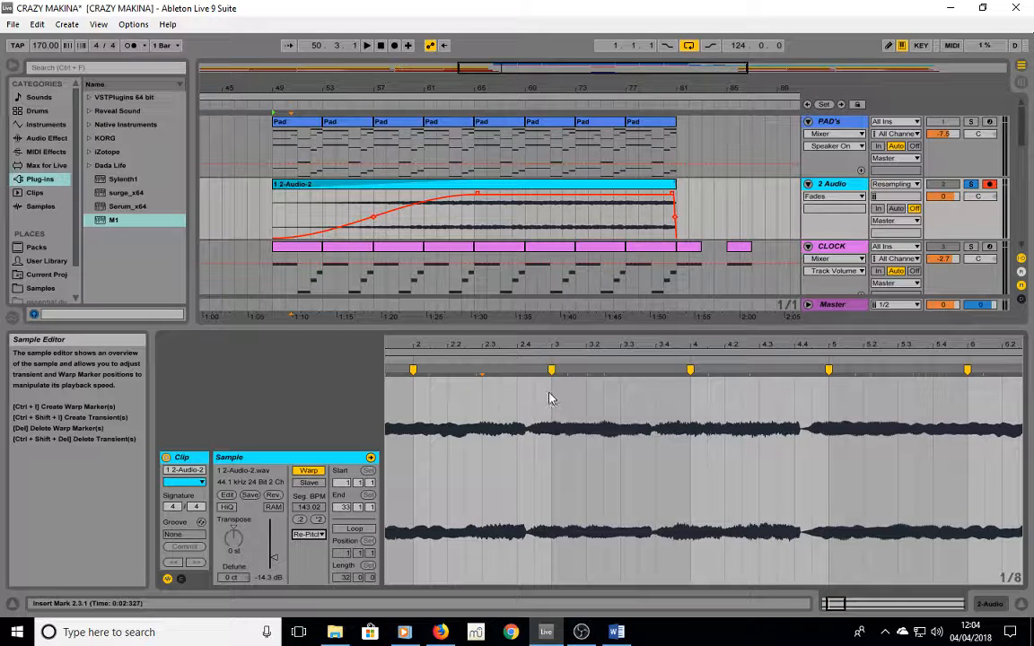
# Zoom out to the whole arrangement and audition the warped pad clip from around bar 49, with more tracks in view.
pyautogui.moveTo(613, 88); pyautogui.dragTo(614, 68)
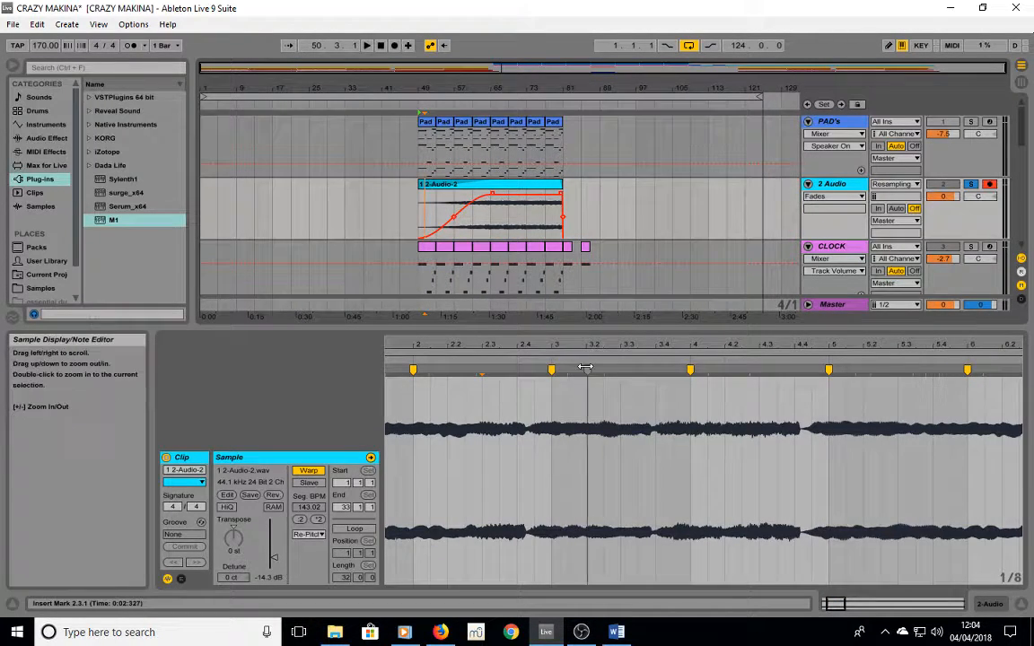
pyautogui.moveTo(551, 341); pyautogui.dragTo(430, 340)
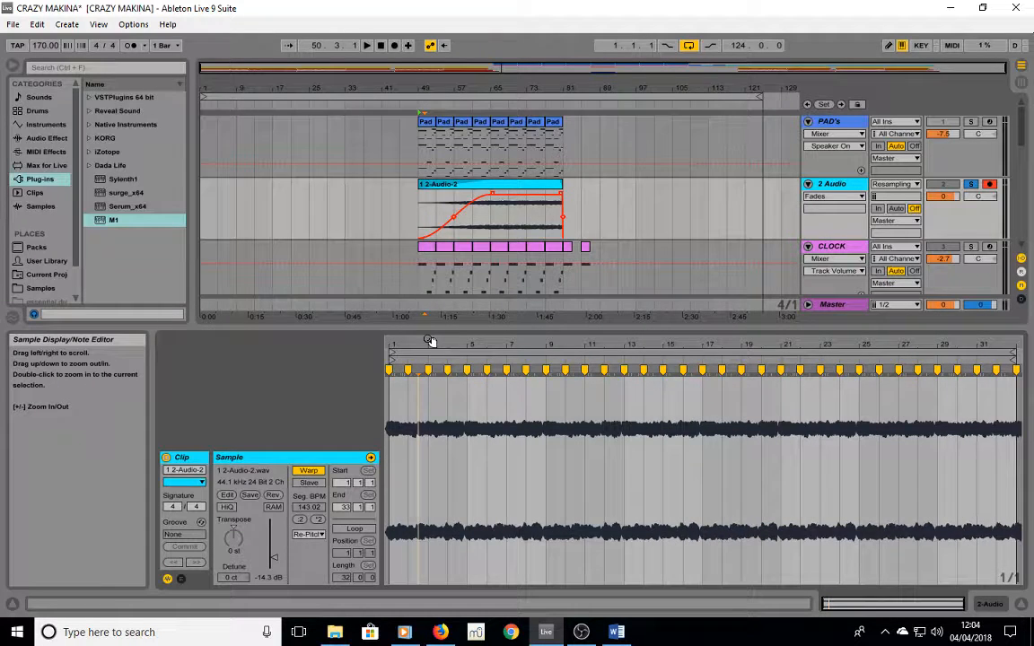
pyautogui.click(433, 287)
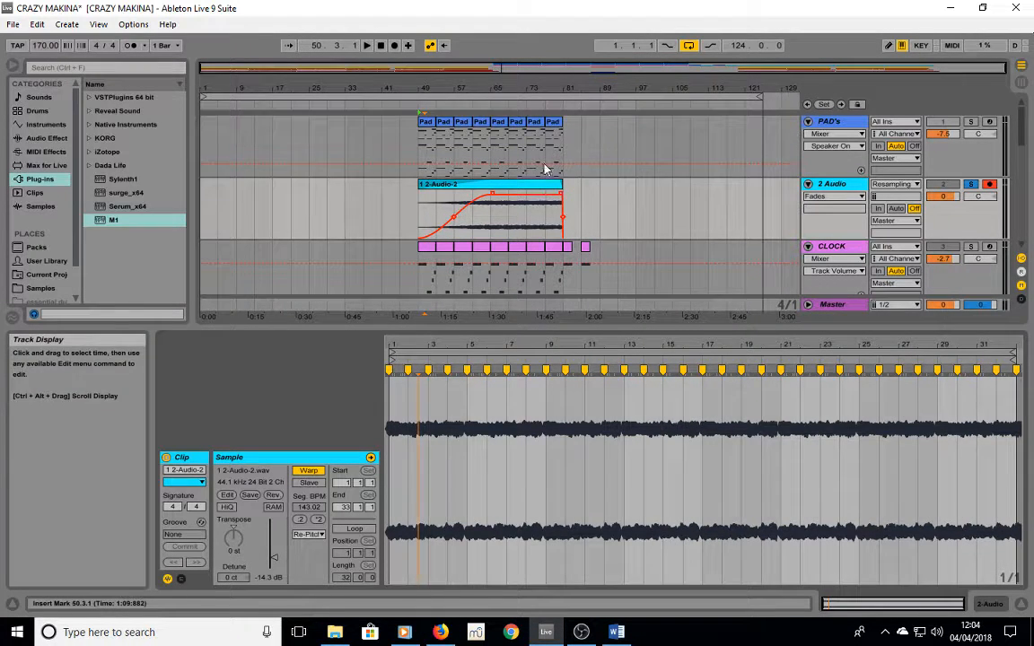
pyautogui.click(419, 107)
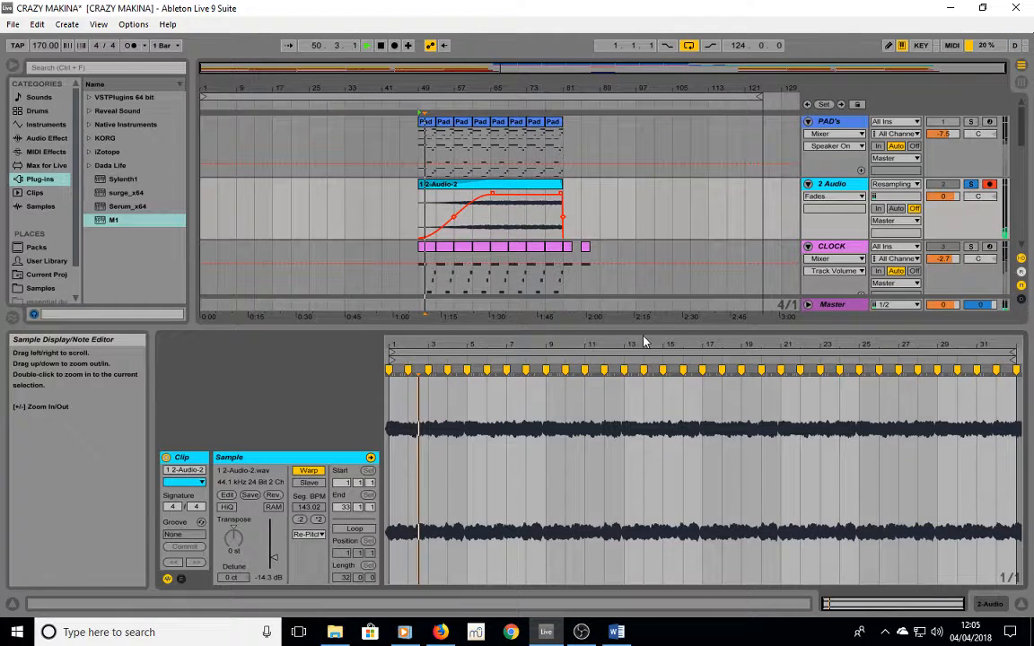
pyautogui.click(599, 214)
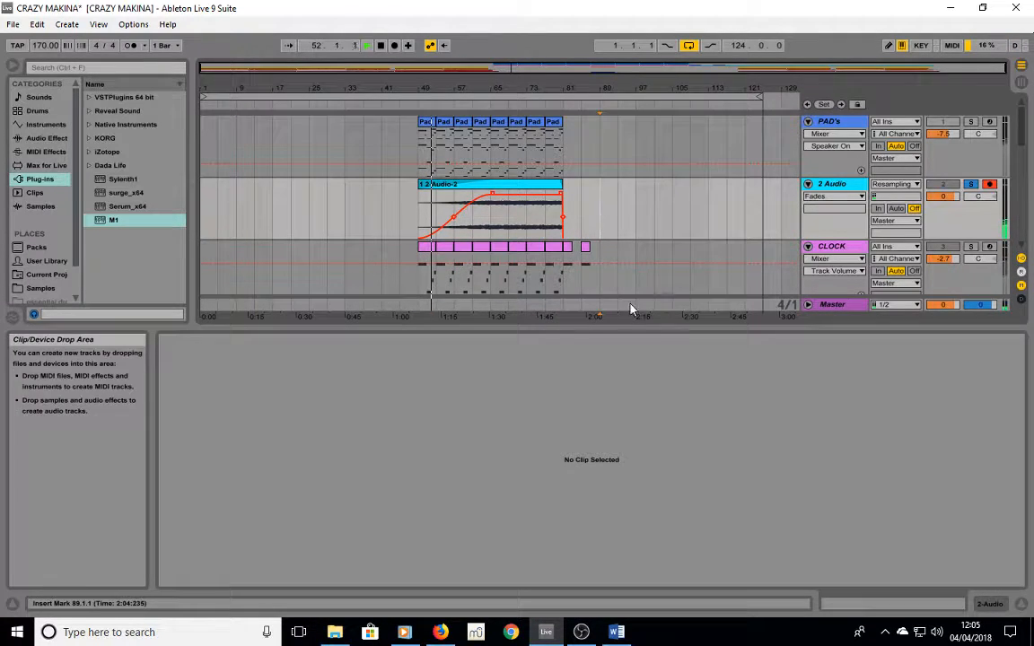
pyautogui.moveTo(626, 328); pyautogui.dragTo(623, 393)
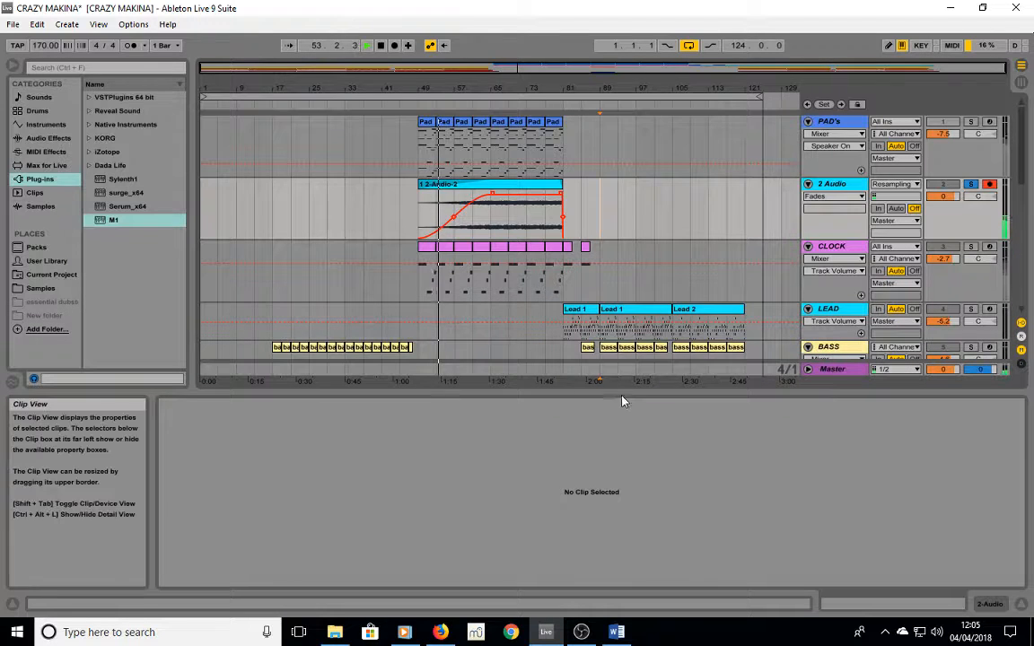
# Set the warp mode of the pad audio clip to Complex Pro and stop playback.
pyautogui.click(480, 191)
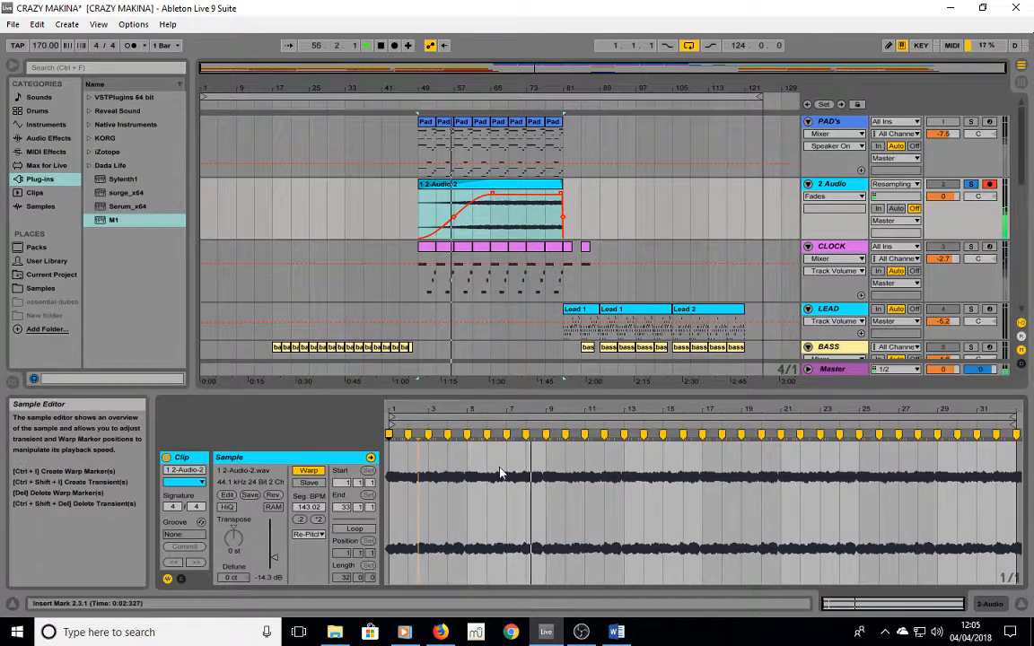
pyautogui.click(309, 534)
pyautogui.click(314, 599)
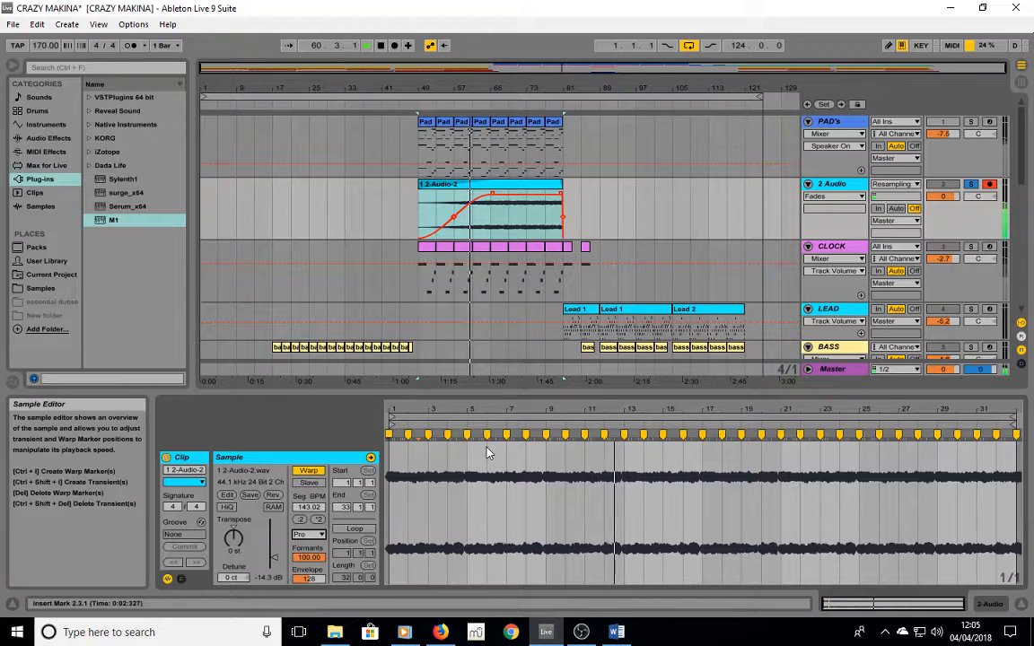
pyautogui.press('space')
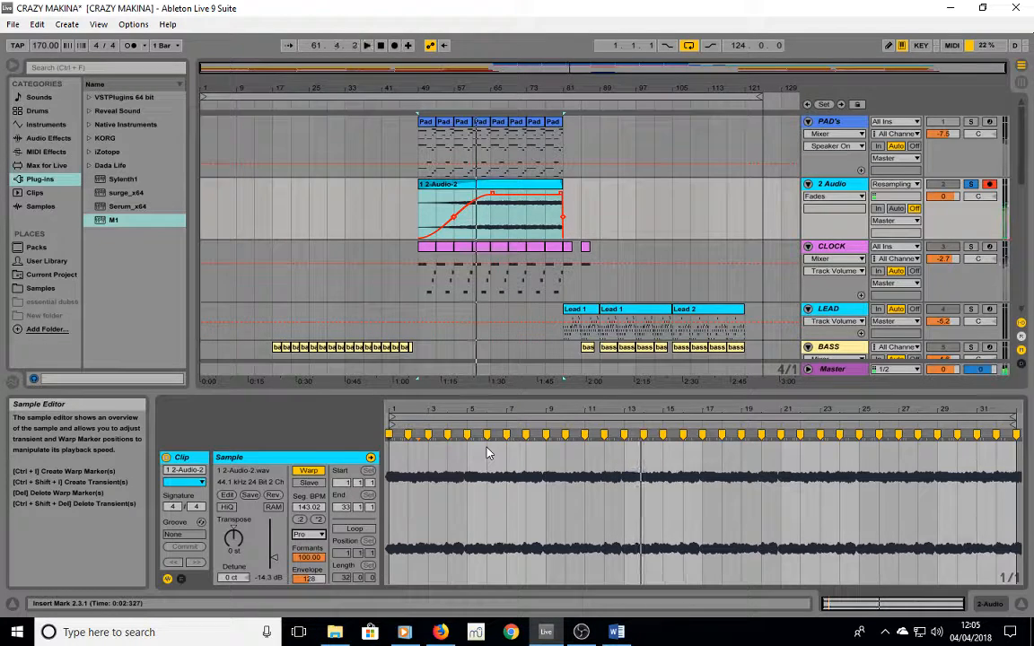
pyautogui.click(303, 540)
pyautogui.click(310, 596)
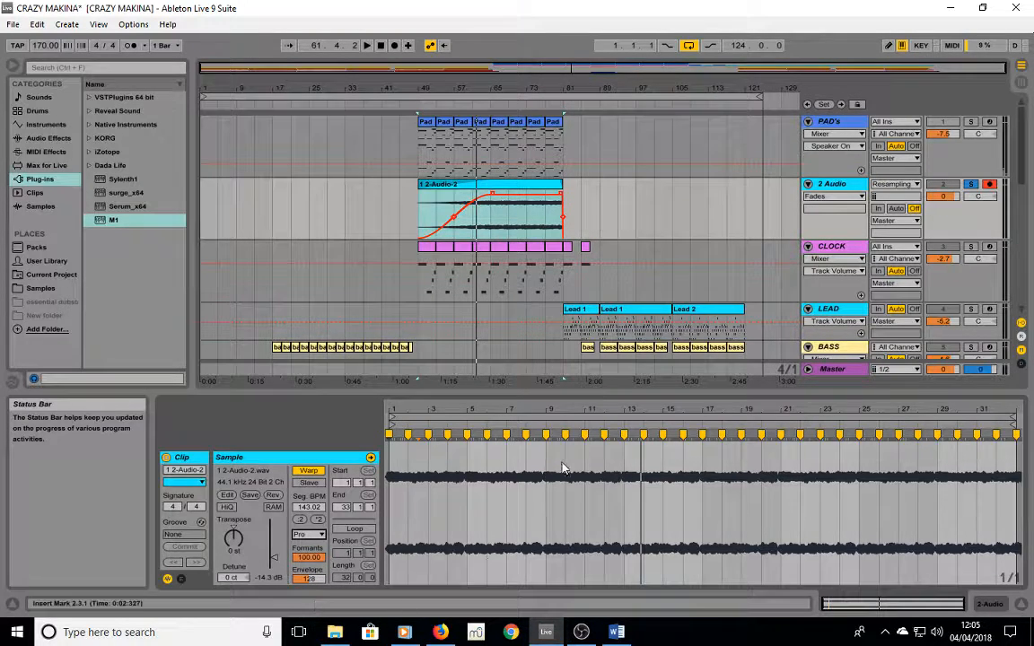
# Copy the kick clip from bar 89 to bar 81 on the KICK track and shorten the copy to one bar.
pyautogui.moveTo(561, 395); pyautogui.dragTo(539, 574)
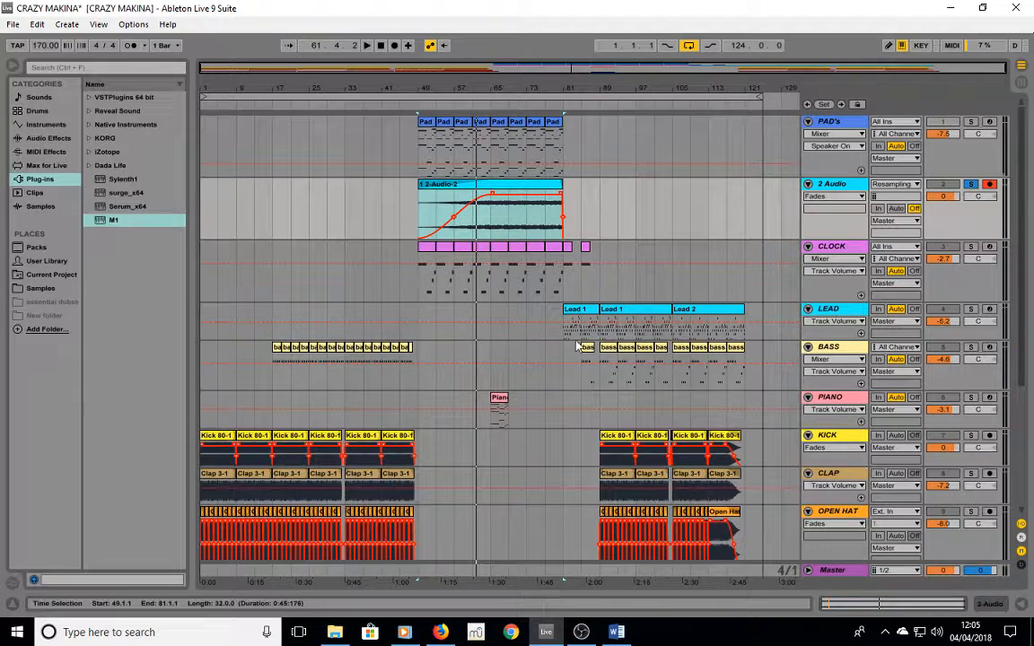
pyautogui.scroll(-1, 532, 378)
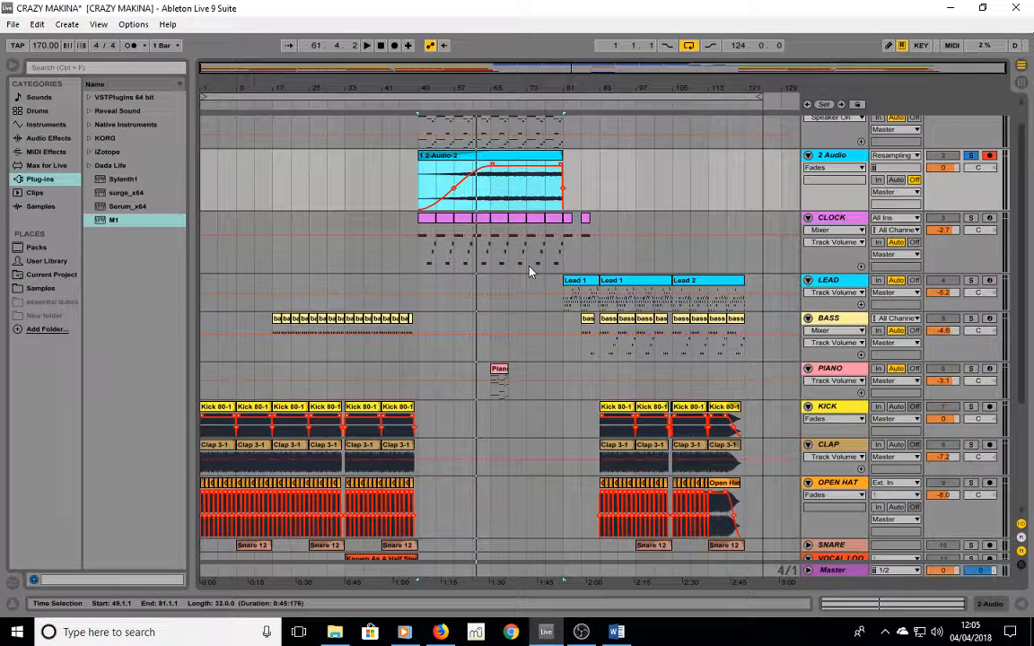
pyautogui.click(497, 375)
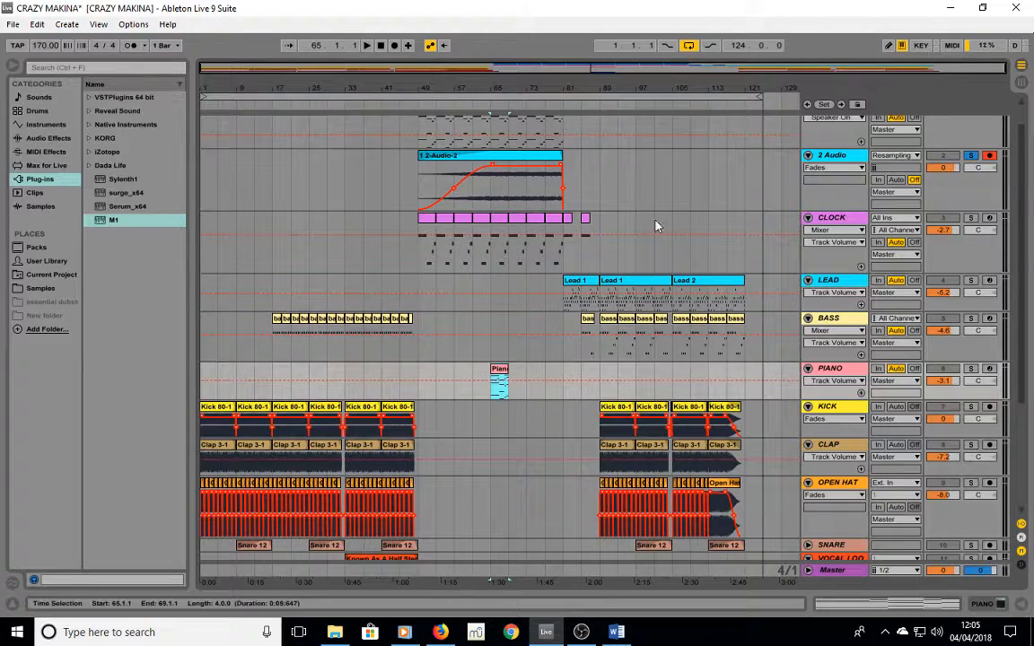
pyautogui.moveTo(631, 88); pyautogui.dragTo(564, 166)
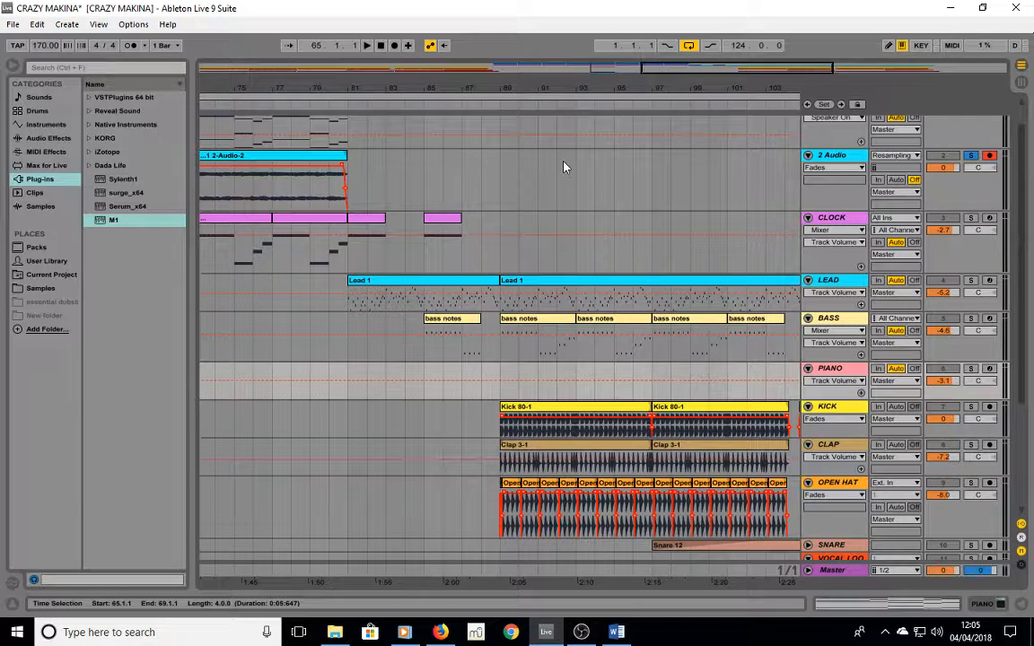
pyautogui.click(520, 418)
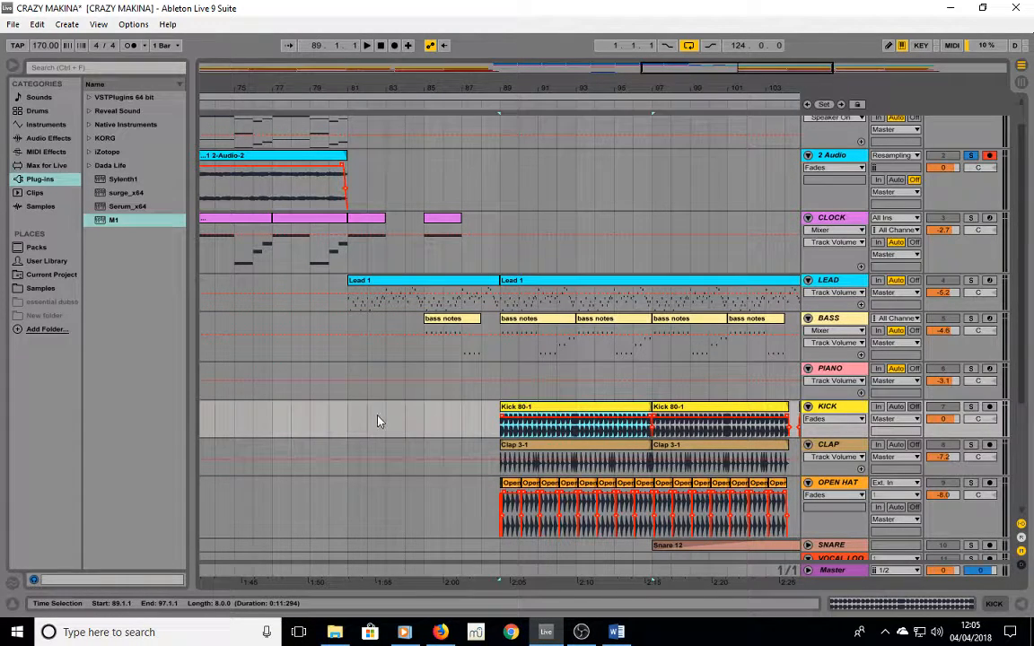
pyautogui.moveTo(553, 415); pyautogui.dragTo(401, 415)
pyautogui.moveTo(498, 407); pyautogui.dragTo(365, 407)
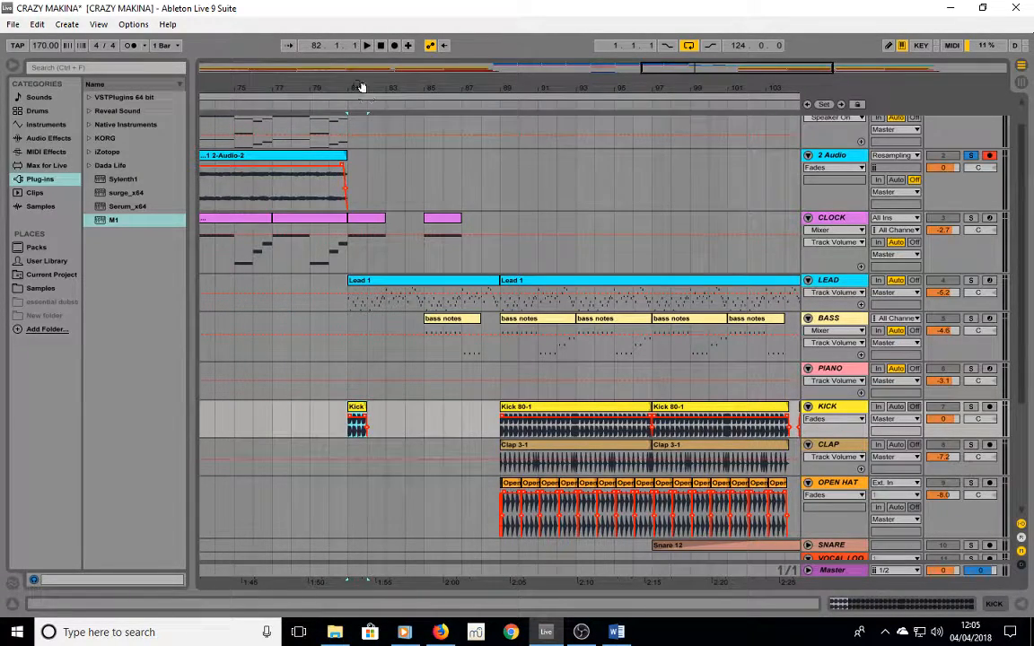
# Trim the kick clip at bar 81 to a single beat and crop its sample.
pyautogui.moveTo(359, 87); pyautogui.dragTo(360, 233)
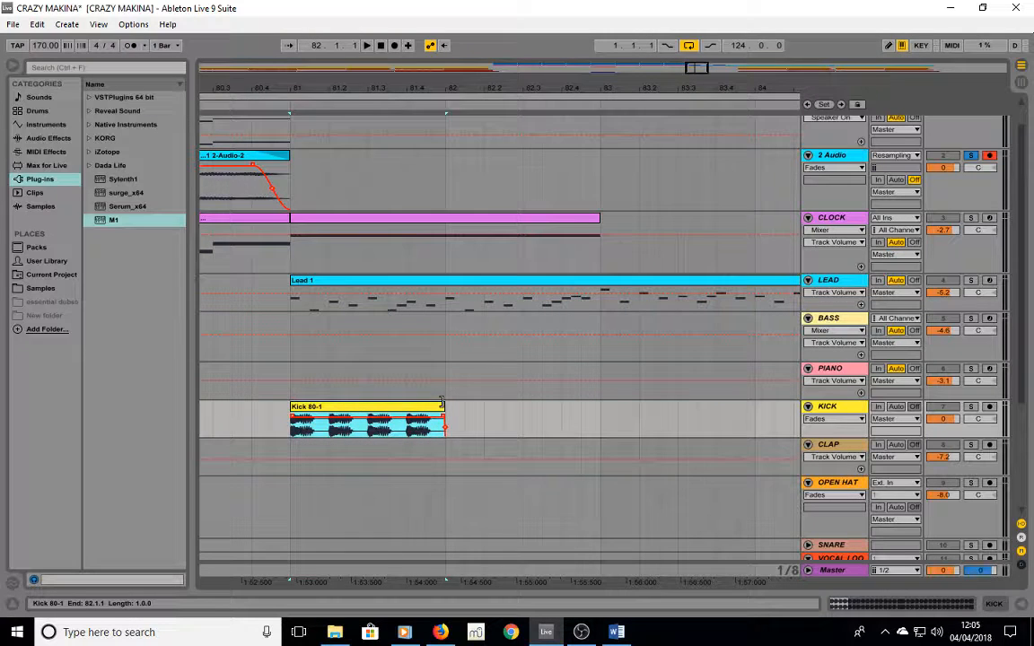
pyautogui.moveTo(441, 404); pyautogui.dragTo(330, 406)
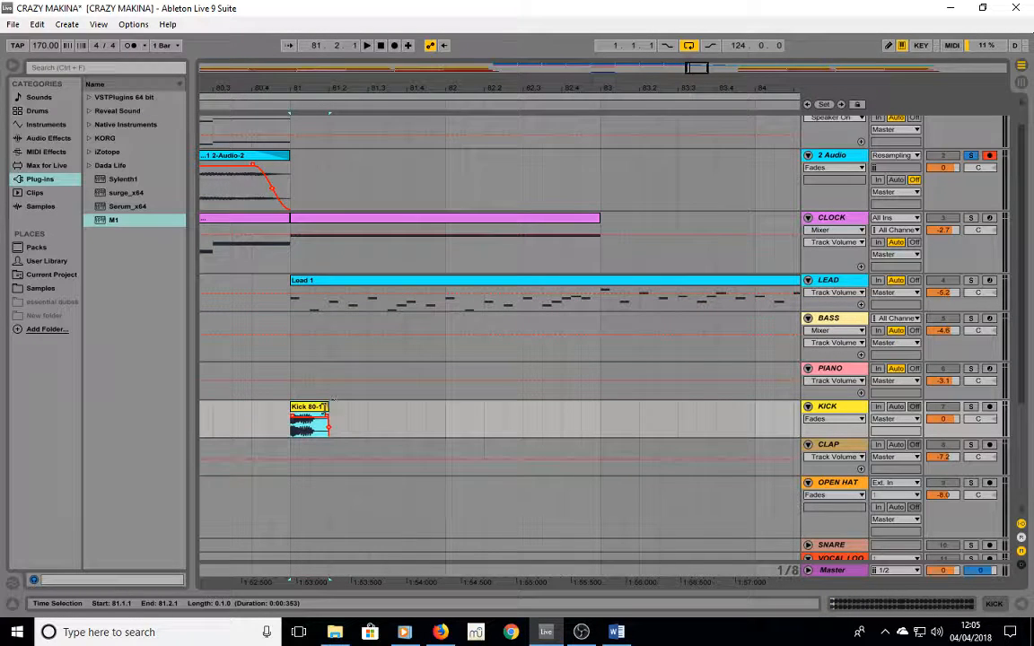
pyautogui.rightClick(305, 408)
pyautogui.click(361, 281)
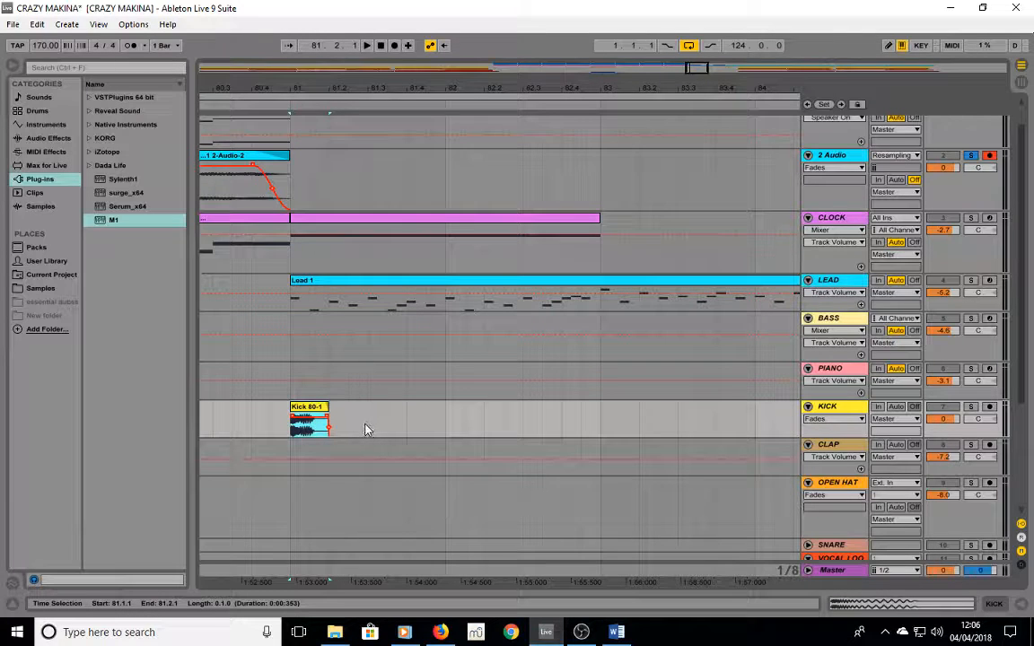
# Duplicate the one-beat kick clip repeatedly to fill bars 81 to 85.
pyautogui.hotkey('ctrl', 'd')
pyautogui.hotkey('ctrl', 'd')
pyautogui.hotkey('ctrl', 'd')
pyautogui.hotkey('ctrl', 'd')
pyautogui.hotkey('ctrl', 'd')
pyautogui.hotkey('ctrl', 'd')
pyautogui.hotkey('ctrl', 'd')
pyautogui.hotkey('ctrl', 'd')
pyautogui.hotkey('ctrl', 'd')
pyautogui.hotkey('ctrl', 'd')
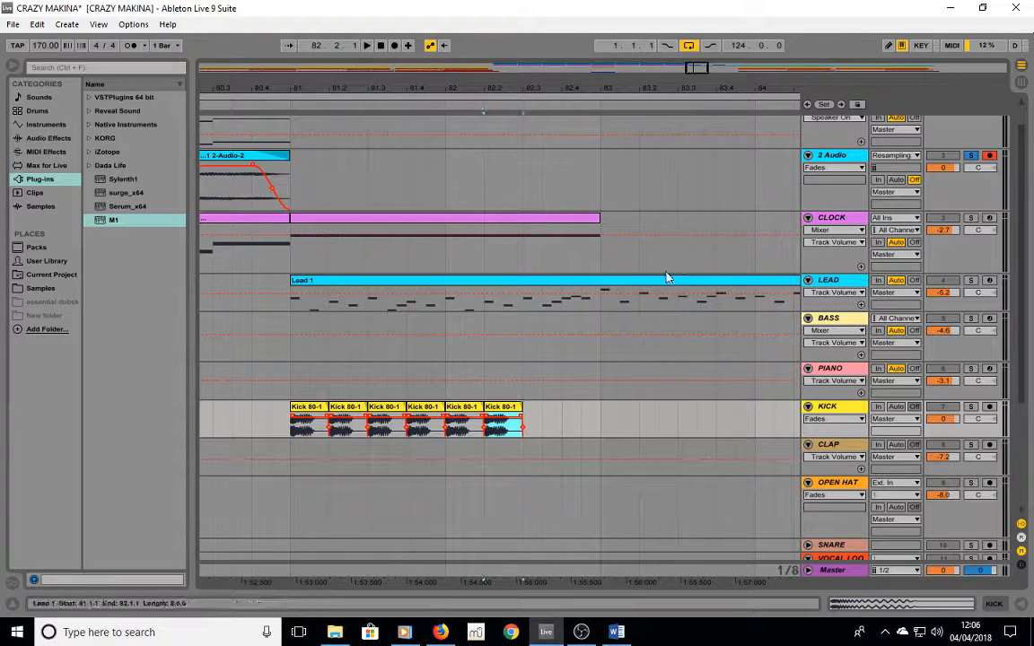
pyautogui.moveTo(667, 99); pyautogui.dragTo(689, 136)
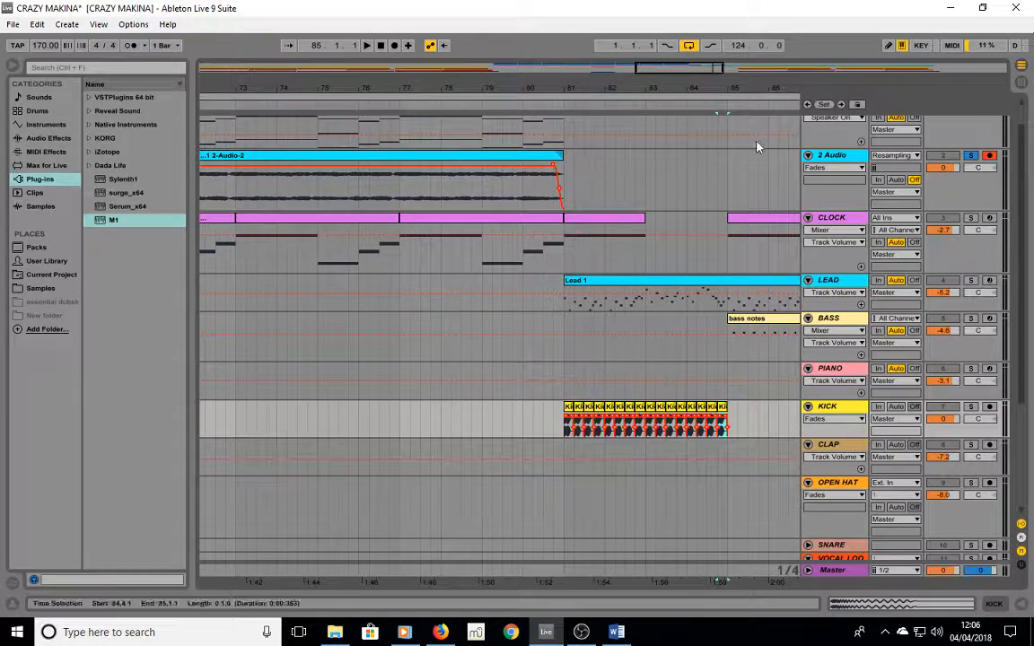
# Add another kick at bar 85, shorten it to half a beat ending at 85.1.3, and give it a longer fade-out.
pyautogui.moveTo(653, 69)
pyautogui.mouseDown()
pyautogui.moveTo(652, 125)
pyautogui.moveTo(653, 84)
pyautogui.mouseUp()
pyautogui.hotkey('ctrl', 'v')
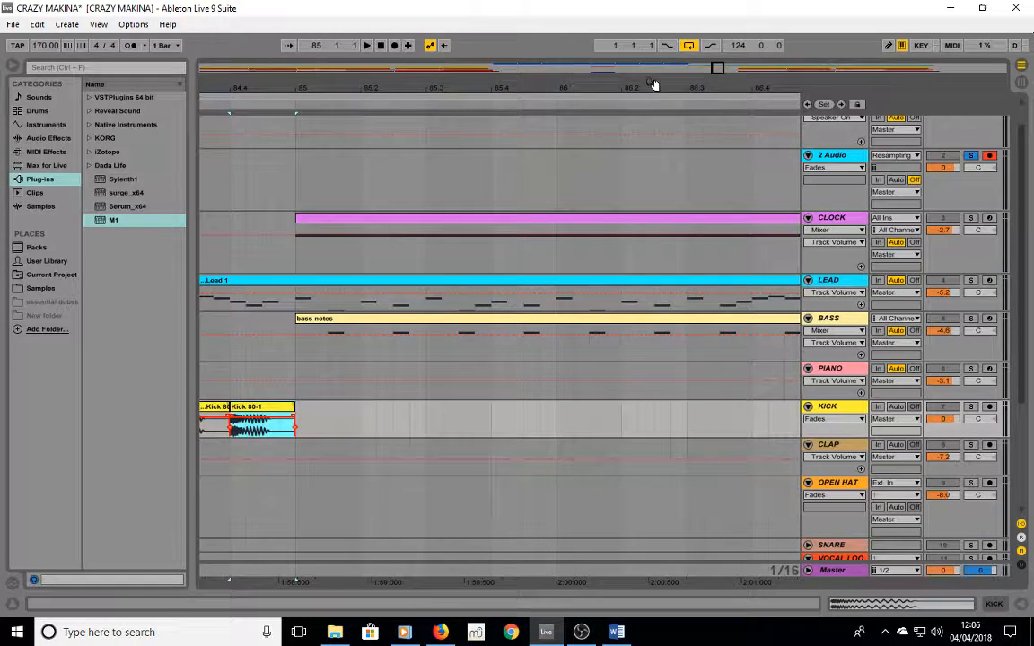
pyautogui.hotkey('ctrl', 'd')
pyautogui.moveTo(359, 420); pyautogui.dragTo(332, 415)
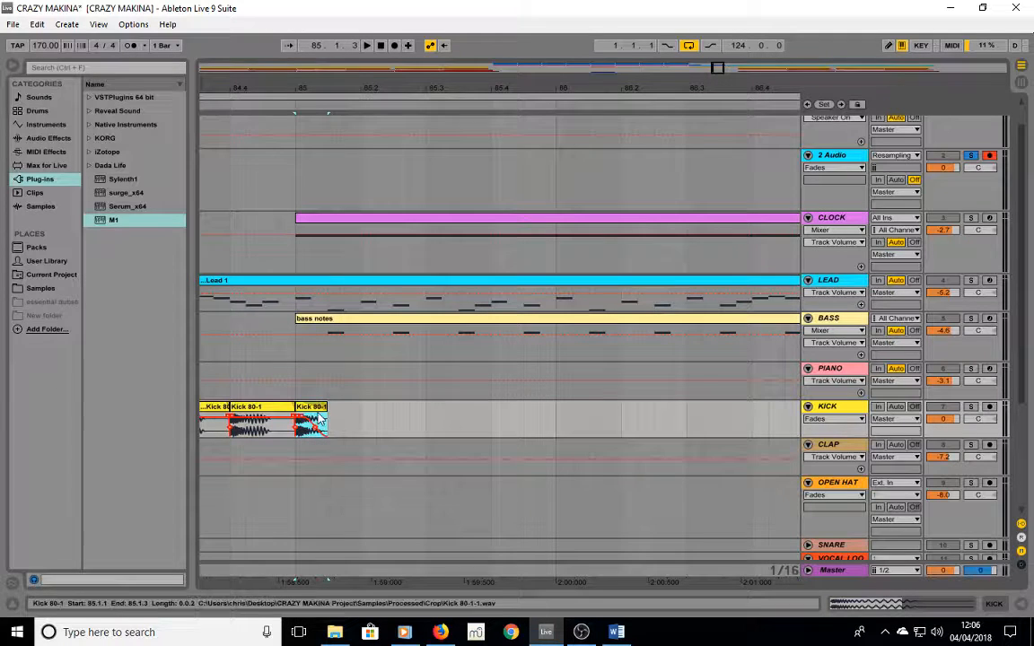
pyautogui.click(320, 410)
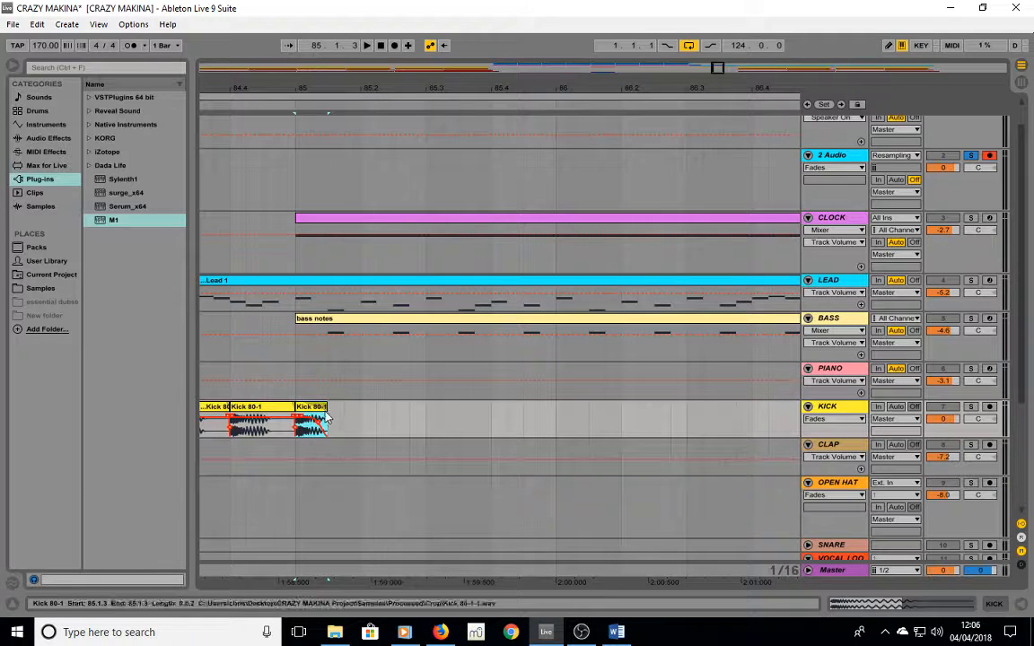
# Duplicate the half-beat kick clip repeatedly from bar 85 up to bar 88.
pyautogui.hotkey('ctrl', 'd')
pyautogui.hotkey('ctrl', 'd')
pyautogui.hotkey('ctrl', 'd')
pyautogui.hotkey('ctrl', 'd')
pyautogui.hotkey('ctrl', 'd')
pyautogui.hotkey('ctrl', 'd')
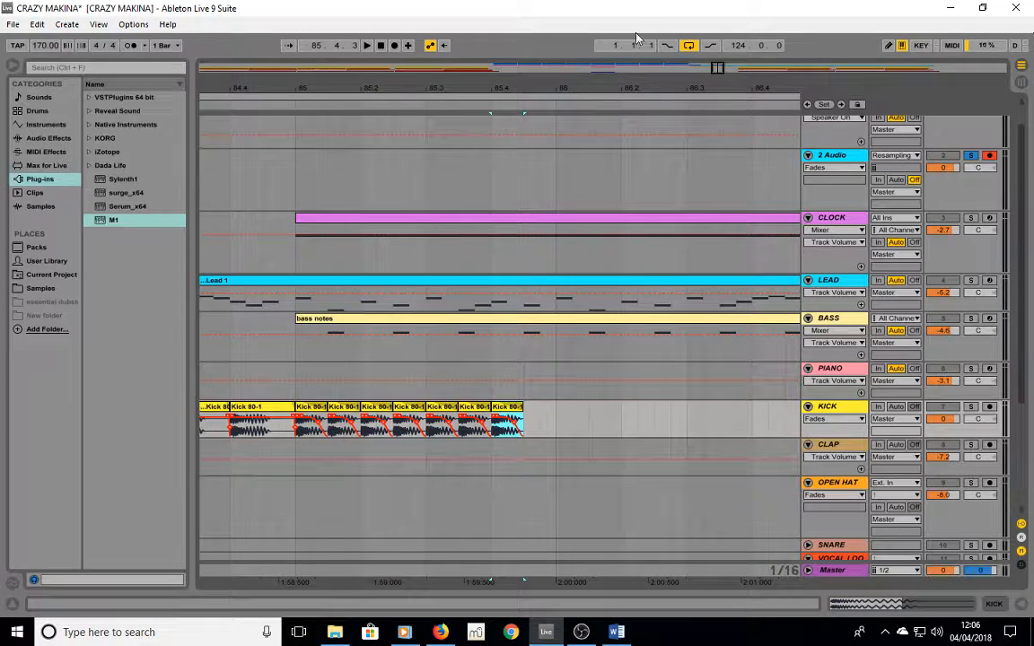
pyautogui.press('-')
pyautogui.press('-')
pyautogui.press('-')
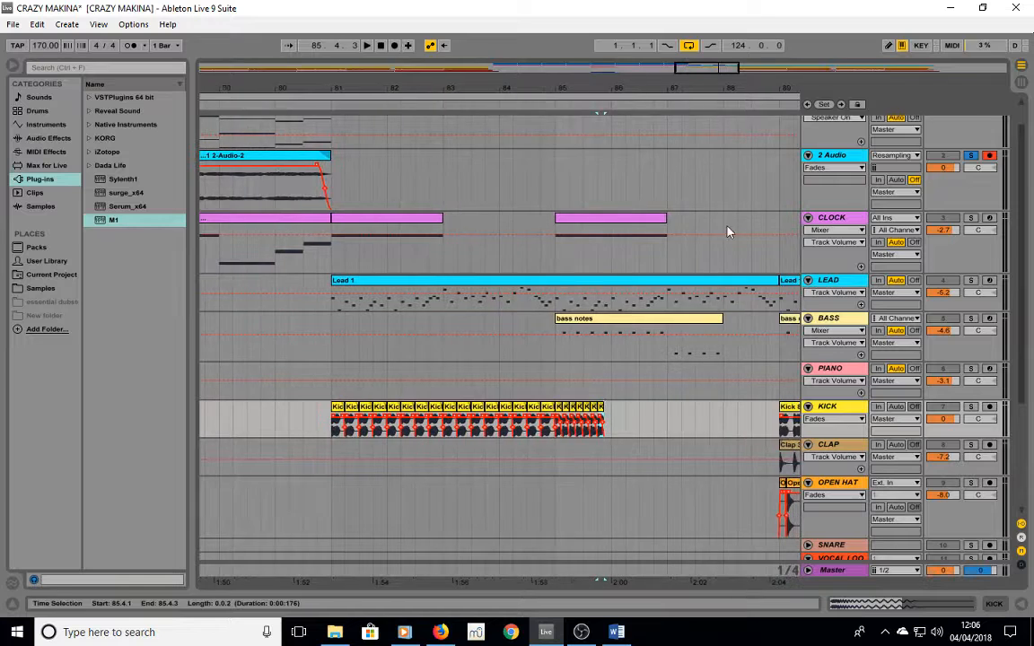
pyautogui.hotkey('ctrl', 'd')
pyautogui.hotkey('ctrl', 'd')
pyautogui.hotkey('ctrl', 'd')
pyautogui.hotkey('ctrl', 'd')
pyautogui.hotkey('ctrl', 'd')
pyautogui.hotkey('ctrl', 'd')
pyautogui.hotkey('ctrl', 'd')
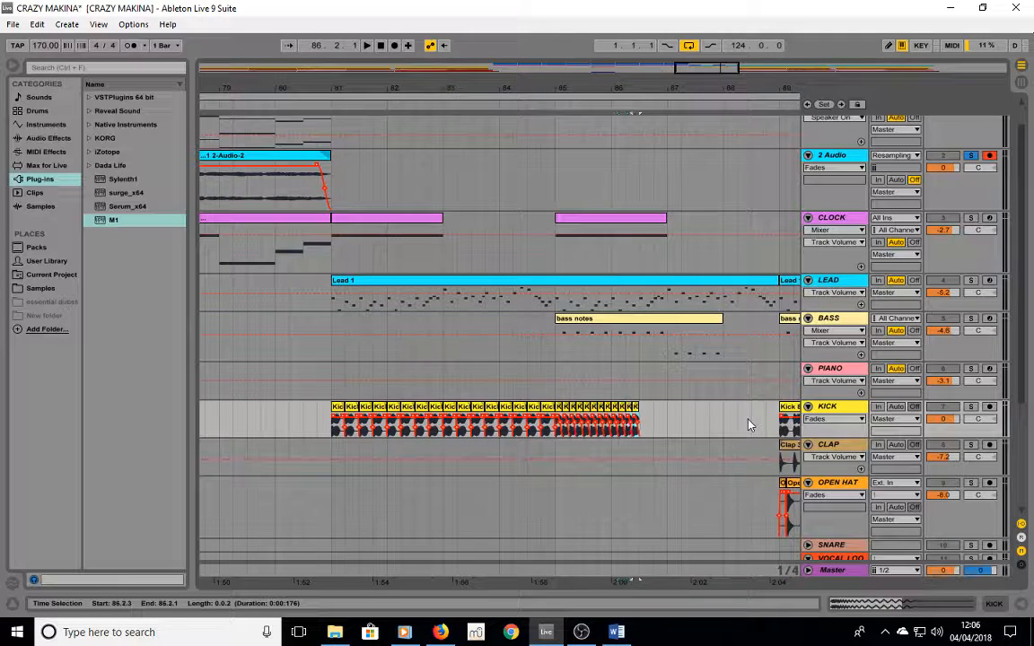
pyautogui.hotkey('ctrl', 'd')
pyautogui.hotkey('ctrl', 'd')
pyautogui.hotkey('ctrl', 'd')
pyautogui.hotkey('ctrl', 'd')
pyautogui.hotkey('ctrl', 'd')
pyautogui.hotkey('ctrl', 'd')
pyautogui.hotkey('ctrl', 'd')
pyautogui.hotkey('ctrl', 'd')
pyautogui.hotkey('ctrl', 'd')
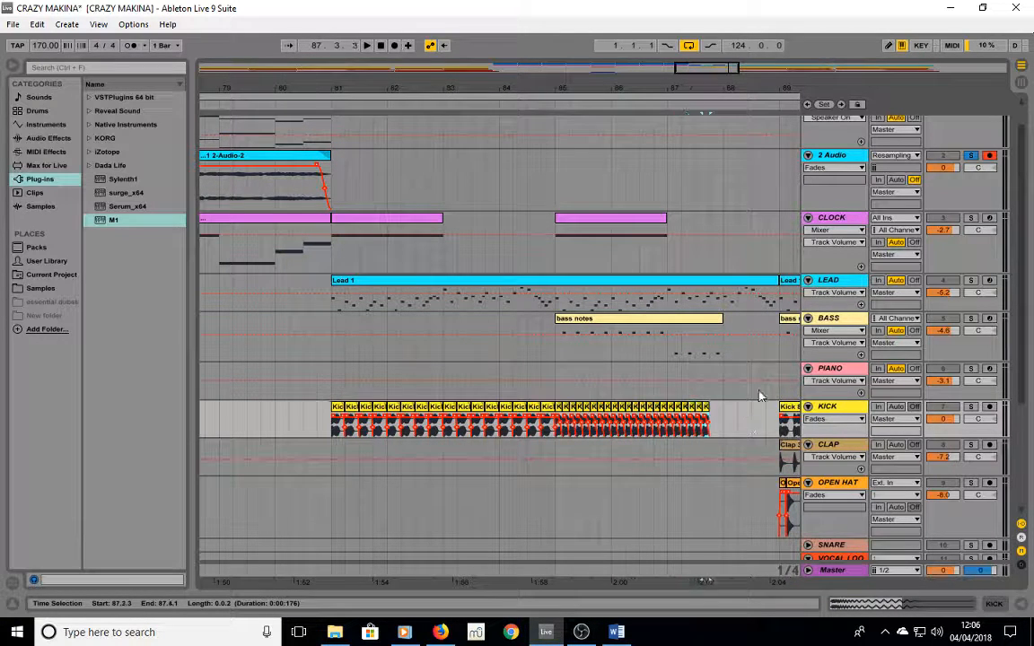
pyautogui.hotkey('ctrl', 'd')
# Shorten the kick at bar 88 to a quarter beat ending at 88.1.2 and reshape its fade-out.
pyautogui.moveTo(752, 82); pyautogui.dragTo(520, 409)
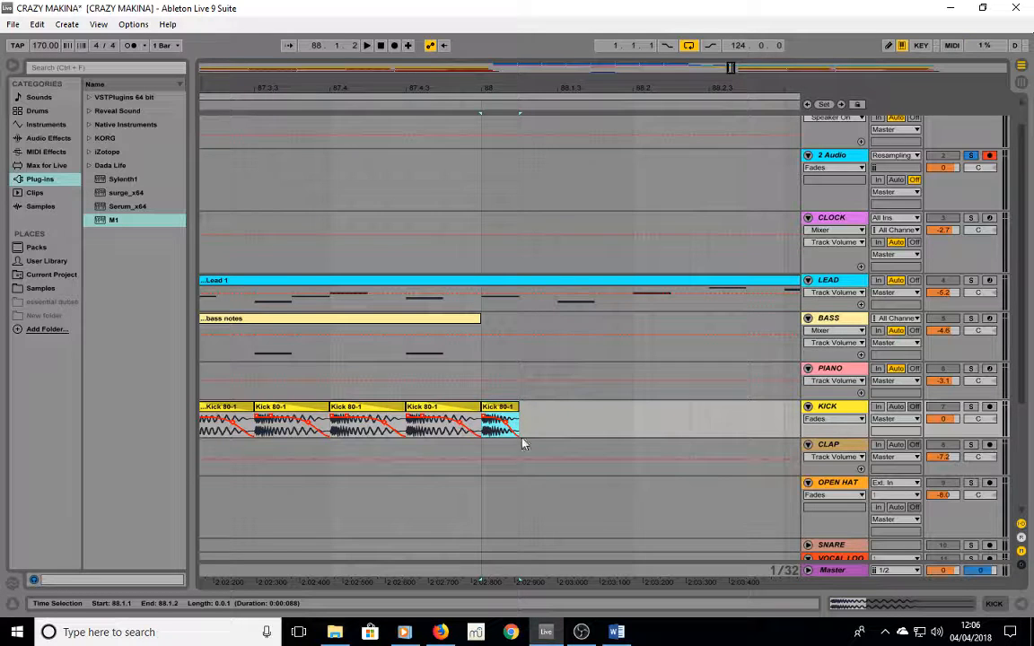
pyautogui.moveTo(517, 421)
pyautogui.mouseDown()
pyautogui.moveTo(508, 437)
pyautogui.moveTo(510, 429)
pyautogui.mouseUp()
pyautogui.moveTo(508, 437); pyautogui.dragTo(492, 424)
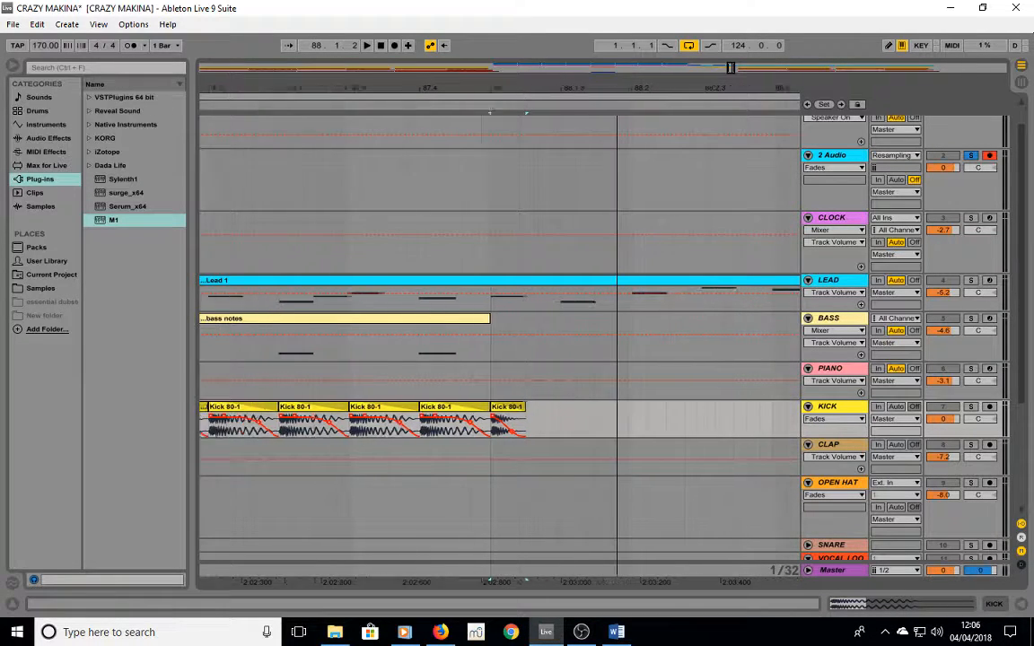
# Duplicate the quarter-beat kick clip repeatedly from bar 88 up to 88.3.2.
pyautogui.press('-')
pyautogui.hotkey('ctrl', 'd')
pyautogui.hotkey('ctrl', 'd')
pyautogui.hotkey('ctrl', 'd')
pyautogui.hotkey('ctrl', 'd')
pyautogui.hotkey('ctrl', 'd')
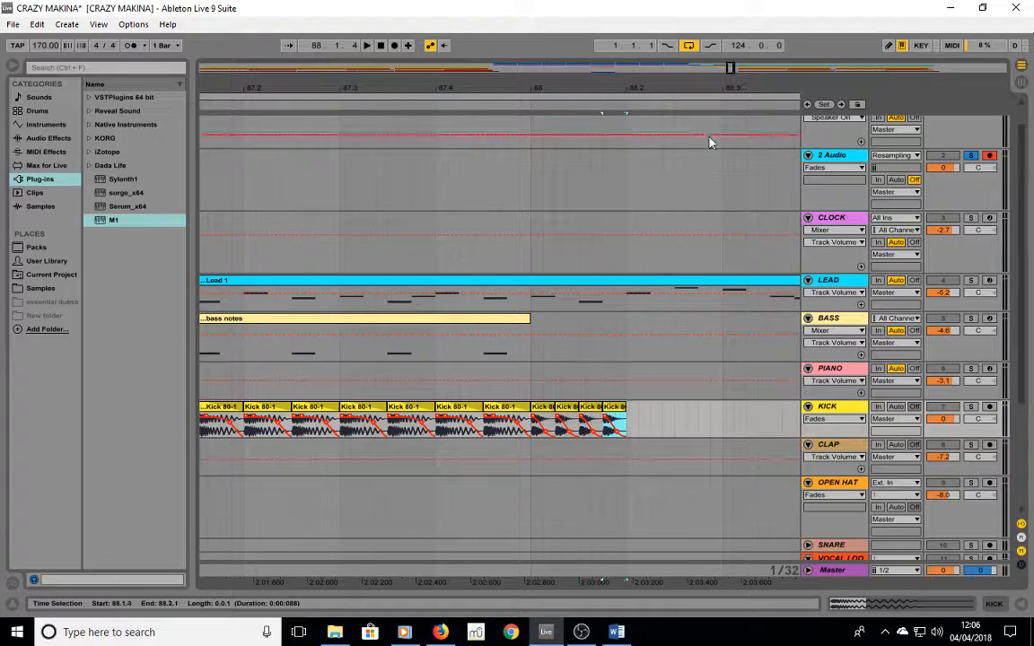
pyautogui.press('-')
pyautogui.press('-')
pyautogui.press('-')
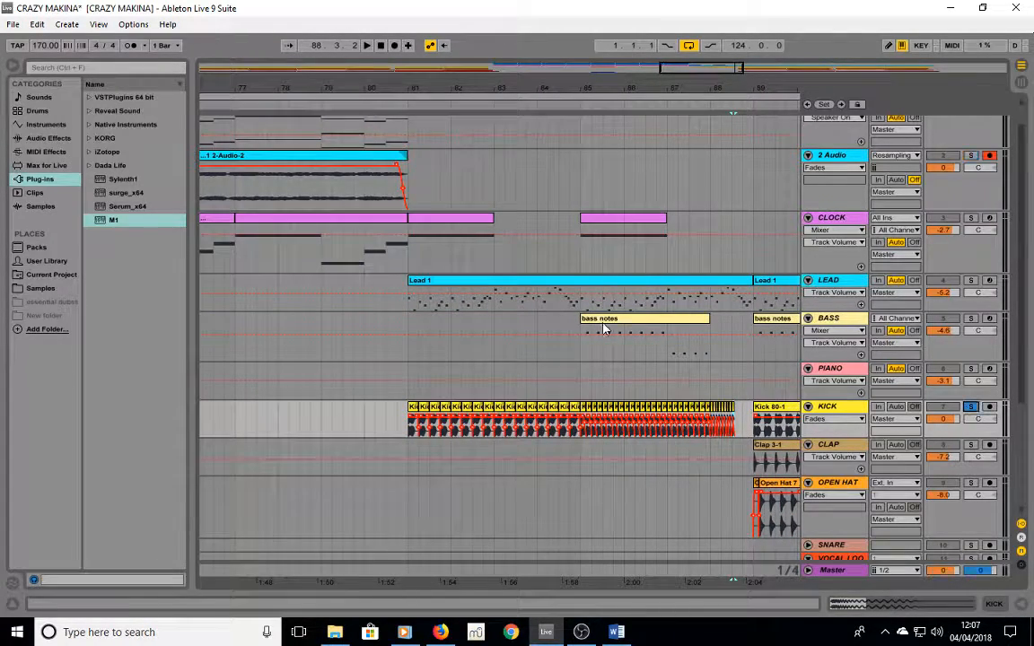
# Play back the kick roll from bar 81 and consolidate the KICK track's bars 81 to 89 into a single clip.
pyautogui.click(408, 107)
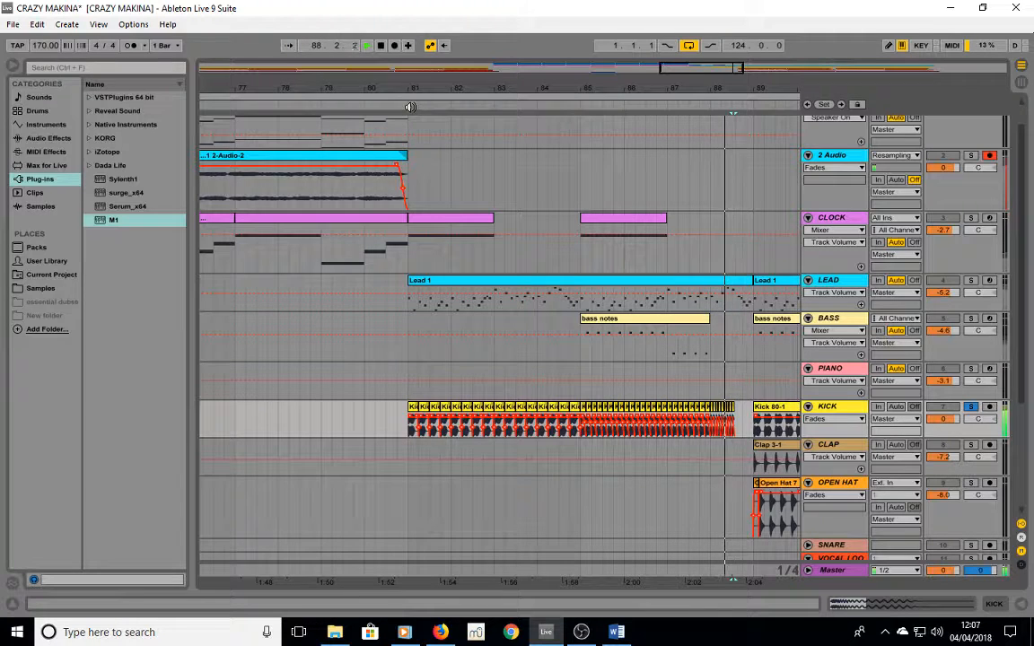
pyautogui.press('space')
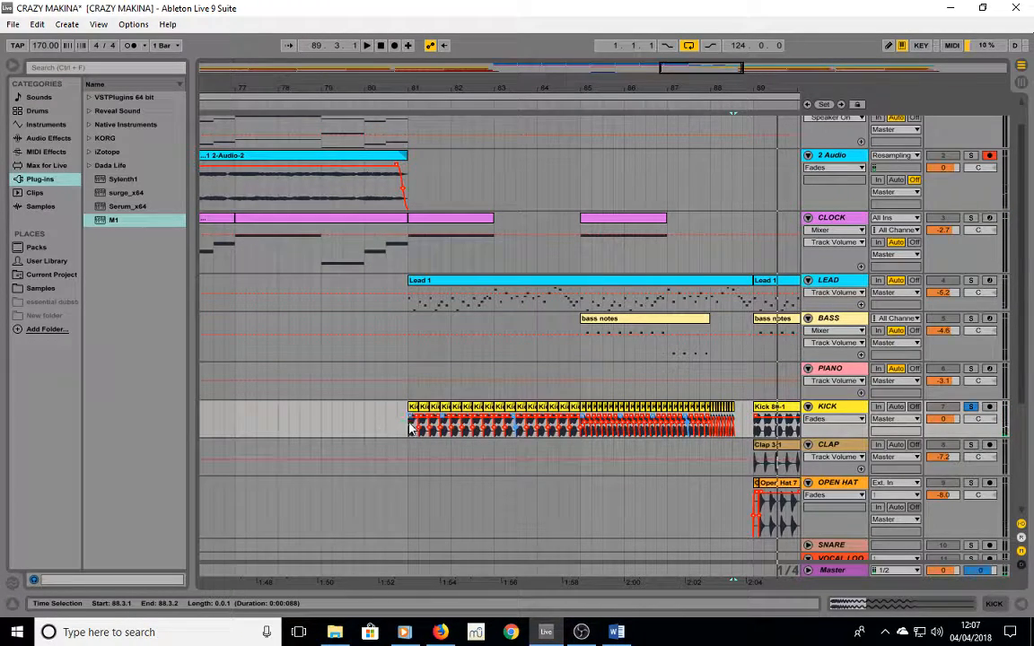
pyautogui.moveTo(408, 428); pyautogui.dragTo(750, 426)
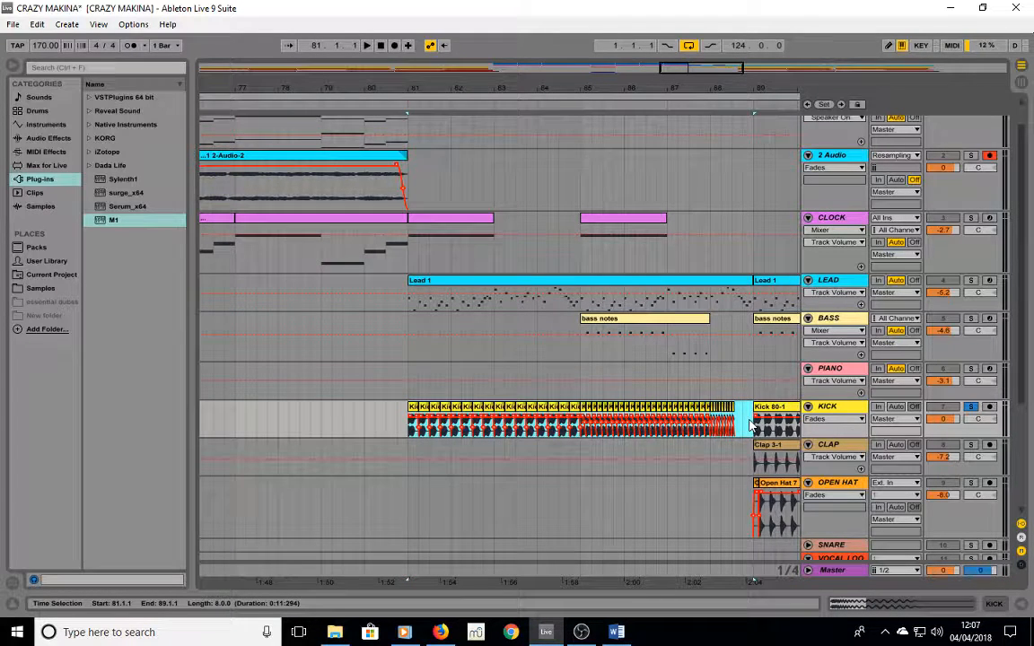
pyautogui.hotkey('ctrl', 'j')
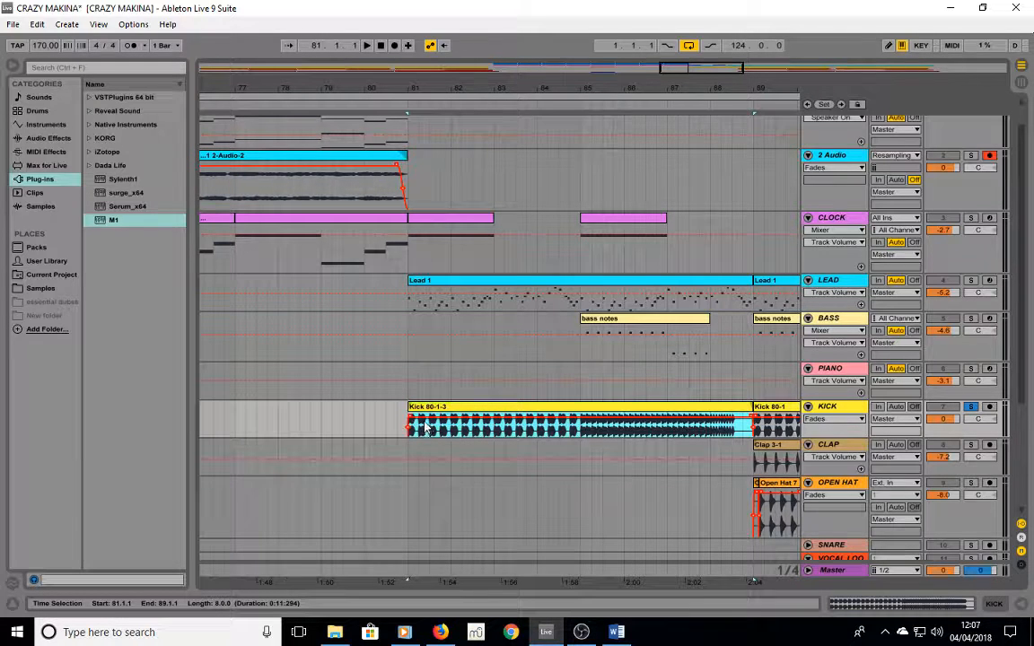
# Give the consolidated kick roll a long fade-in reaching to just before bar 87 and audition it.
pyautogui.click(412, 422)
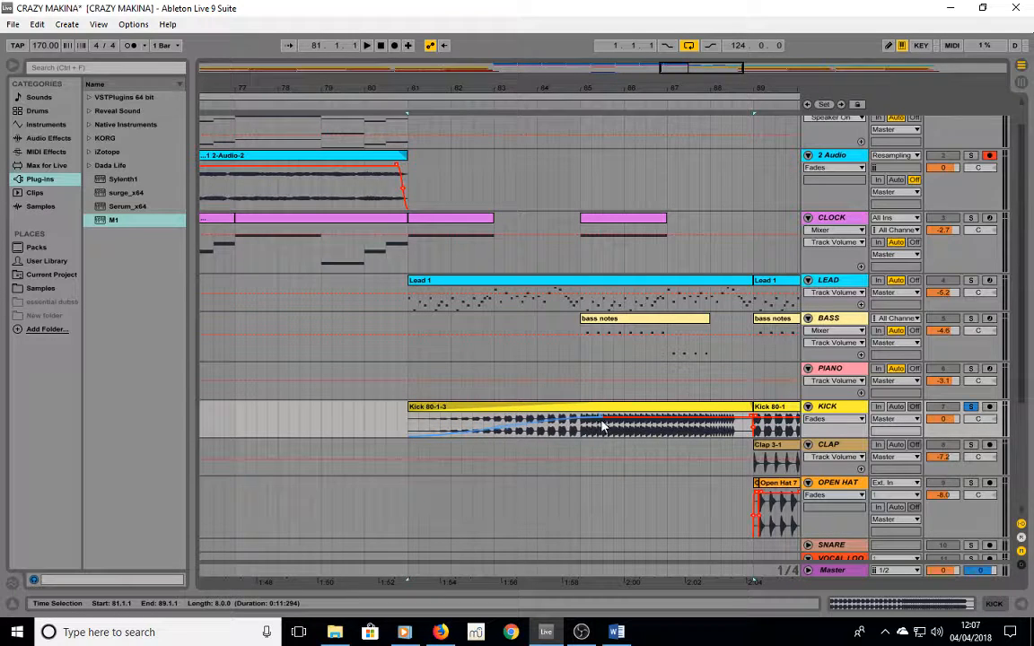
pyautogui.moveTo(603, 427); pyautogui.dragTo(657, 427)
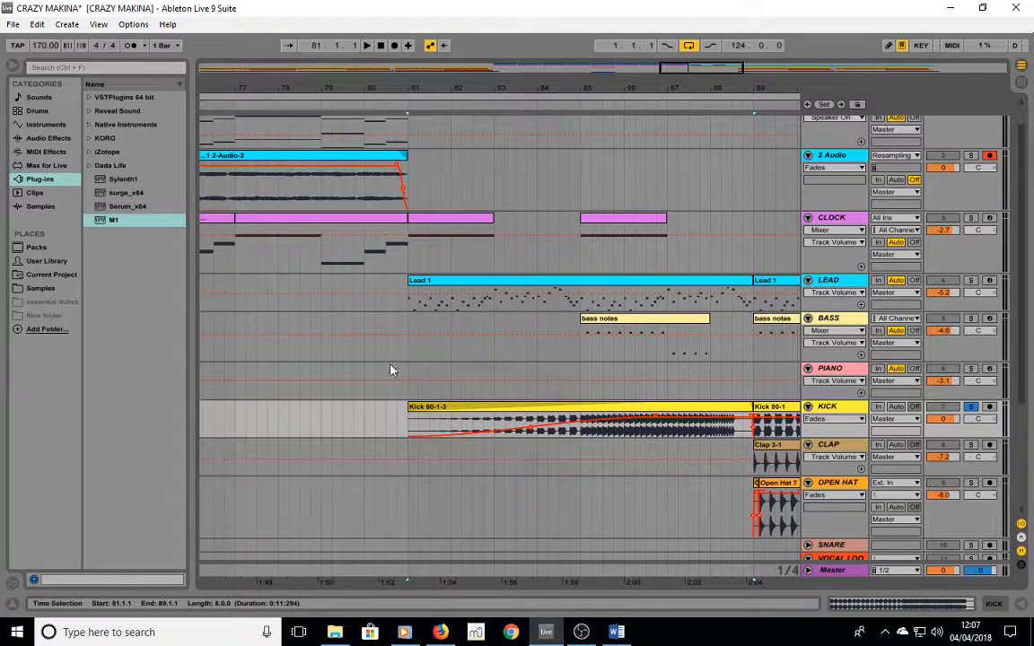
pyautogui.click(374, 101)
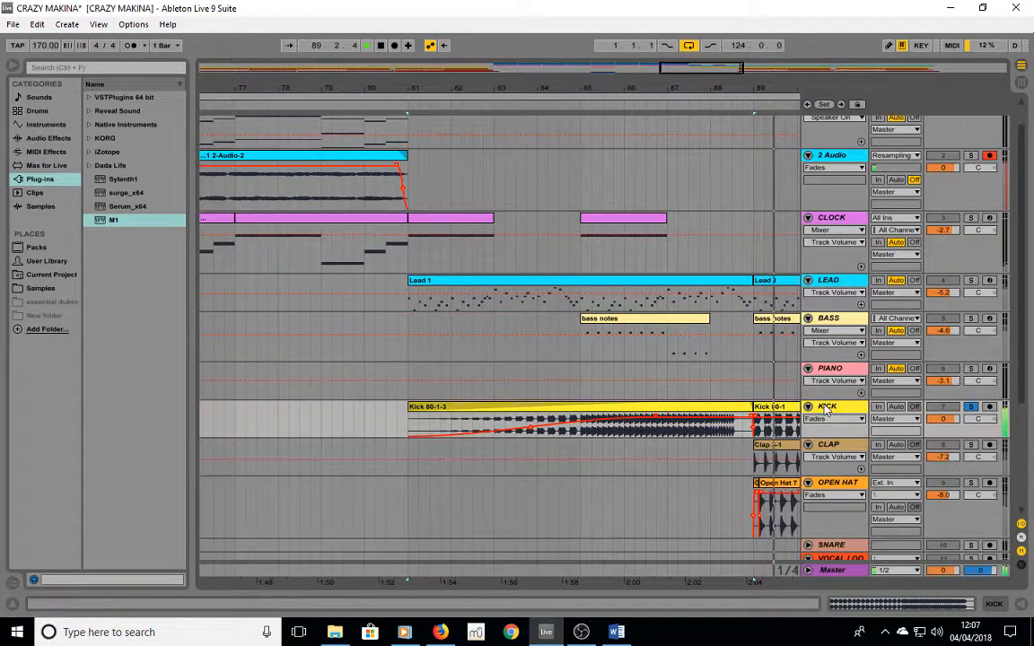
pyautogui.click(658, 280)
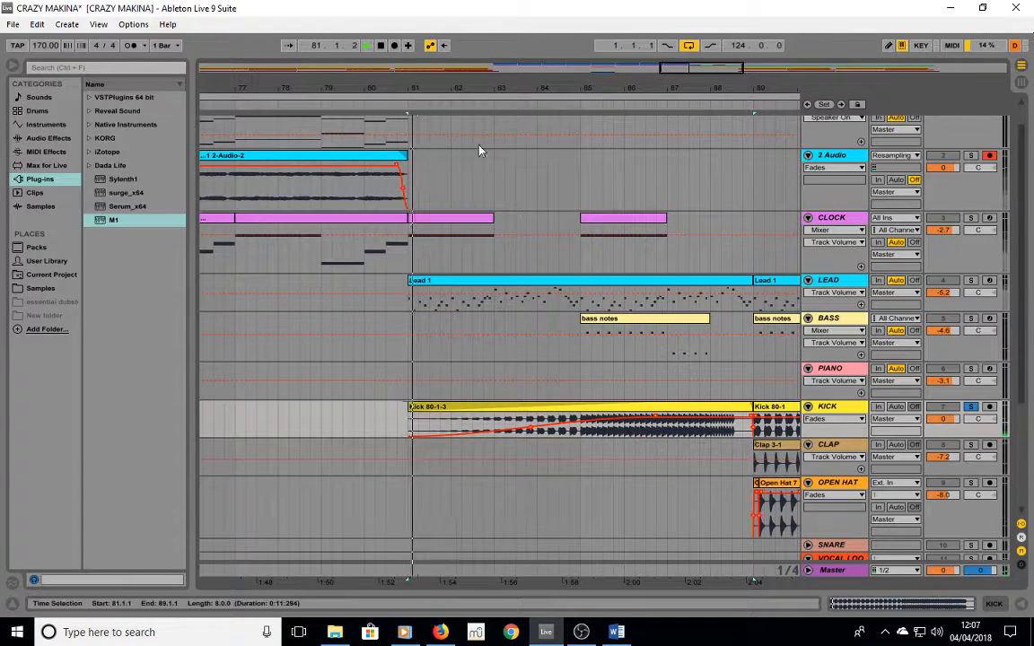
# Unsolo the KICK track and play the transition from bar 80 into the drop at bar 89 with all tracks.
pyautogui.click(971, 408)
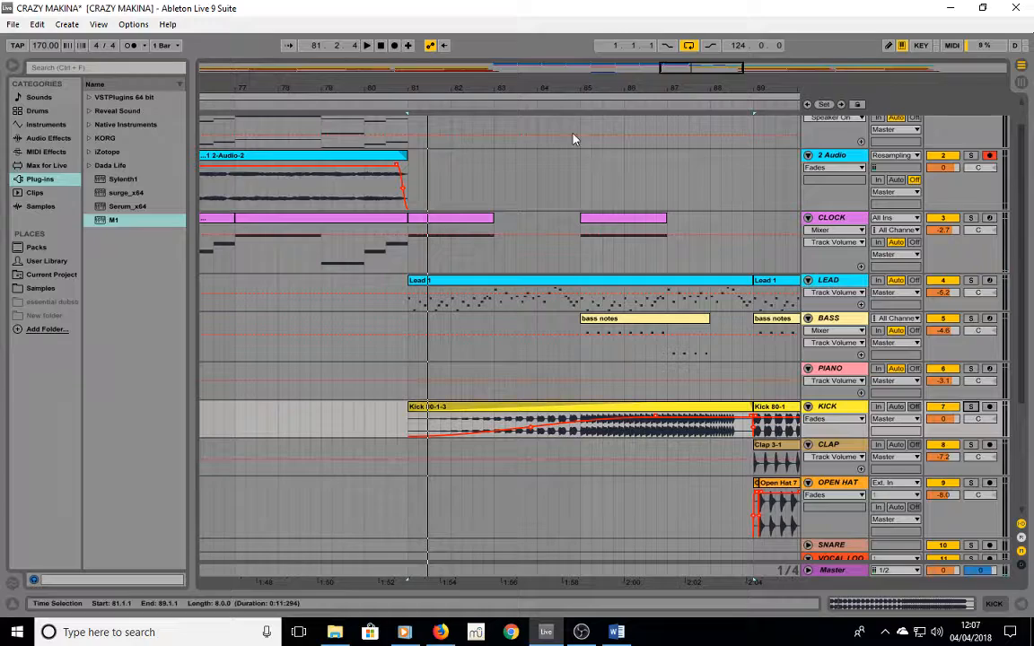
pyautogui.click(367, 103)
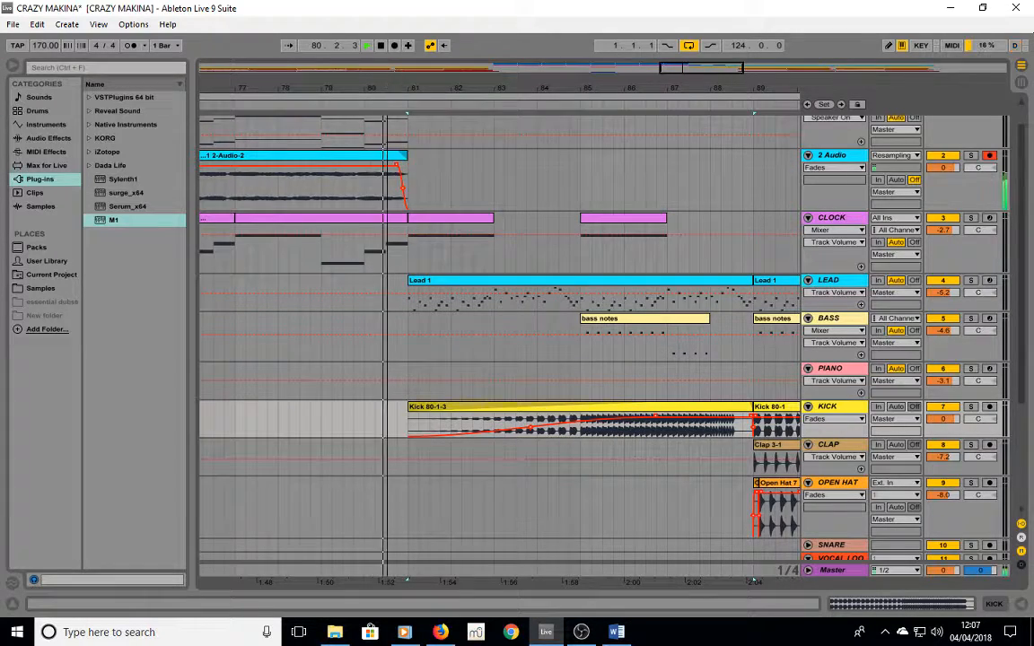
pyautogui.press('-')
pyautogui.press('-')
pyautogui.press('-')
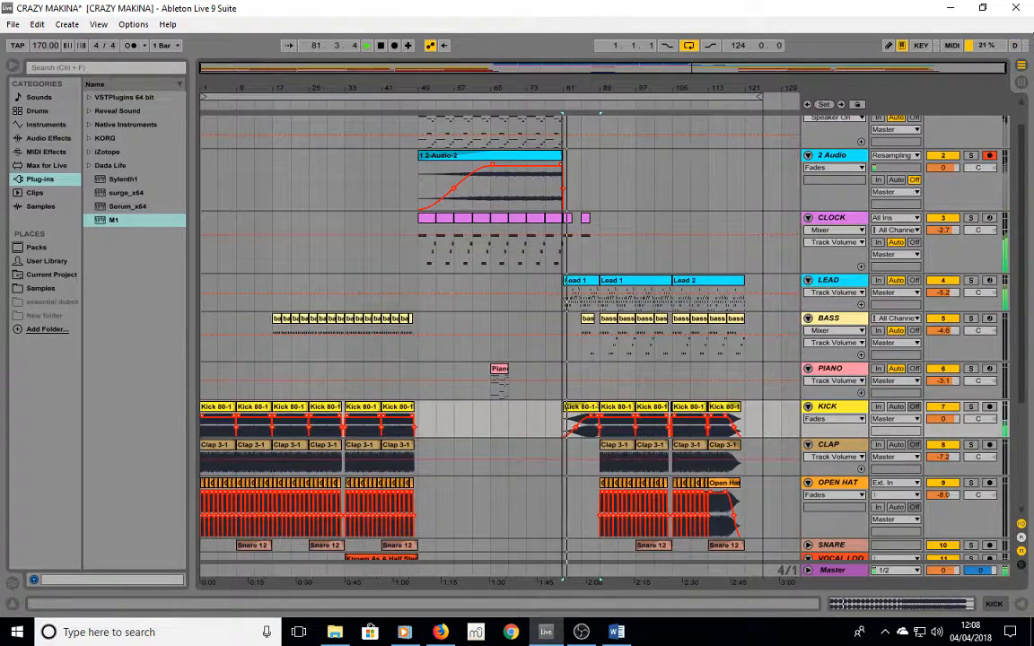
pyautogui.click(553, 132)
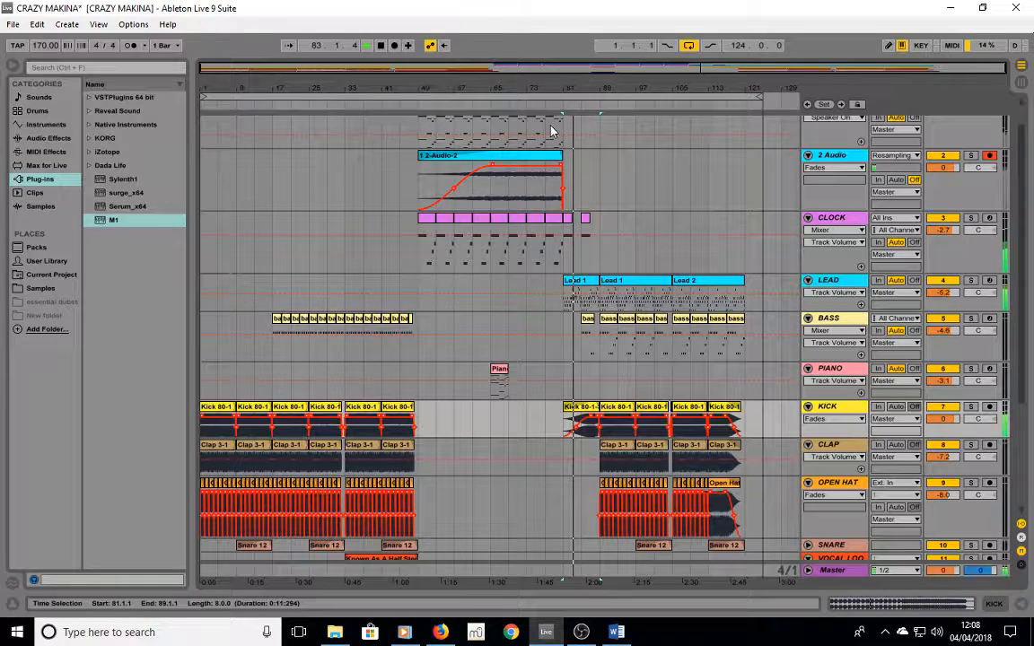
pyautogui.scroll(1, 554, 203)
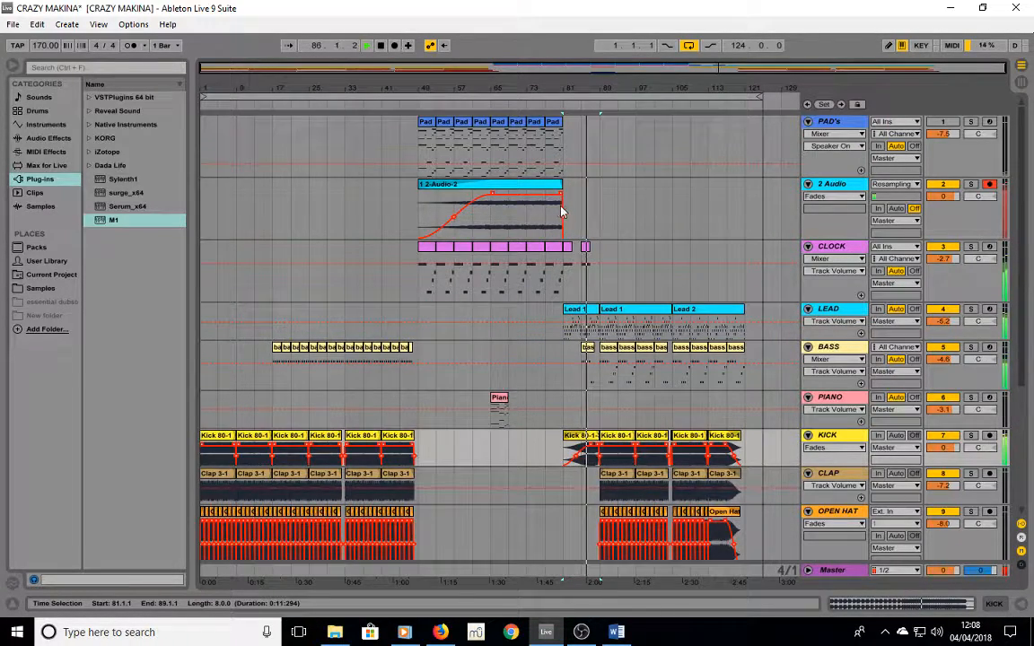
pyautogui.moveTo(604, 88); pyautogui.dragTo(605, 153)
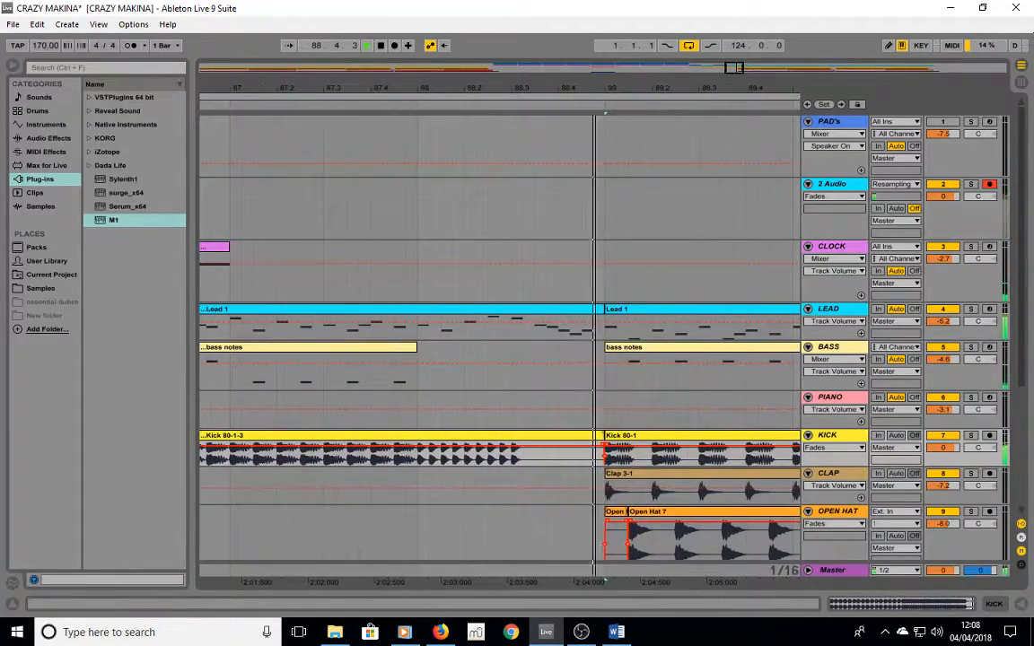
pyautogui.moveTo(605, 88); pyautogui.dragTo(604, 36)
# Play the breakdown from bar 49, solo the PIANO track, and audition the Piano 2 clip at bar 65.
pyautogui.click(415, 106)
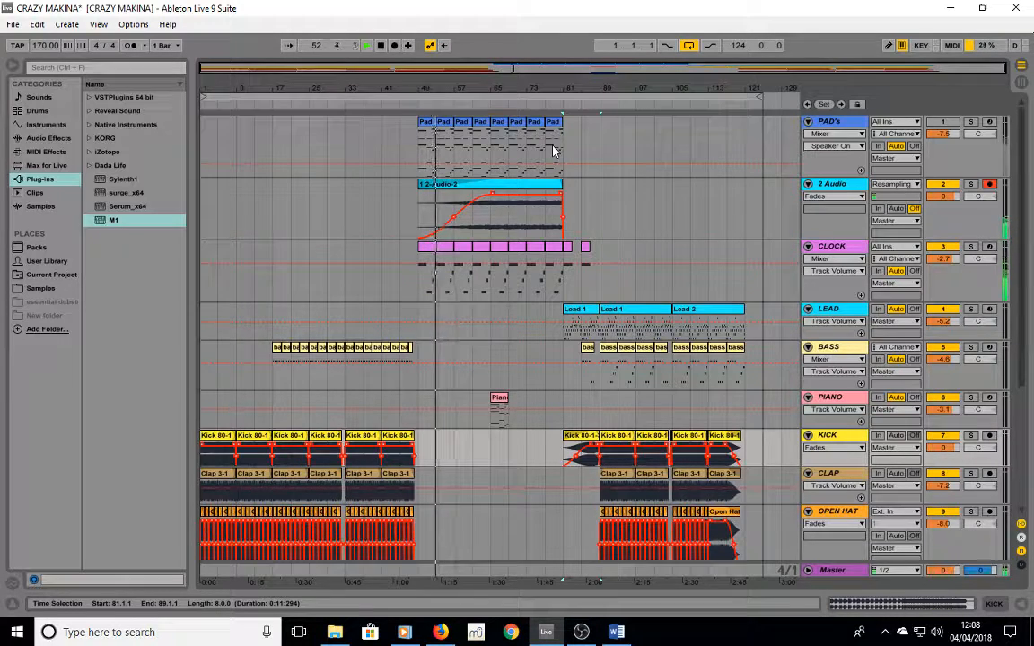
pyautogui.scroll(-5, 496, 299)
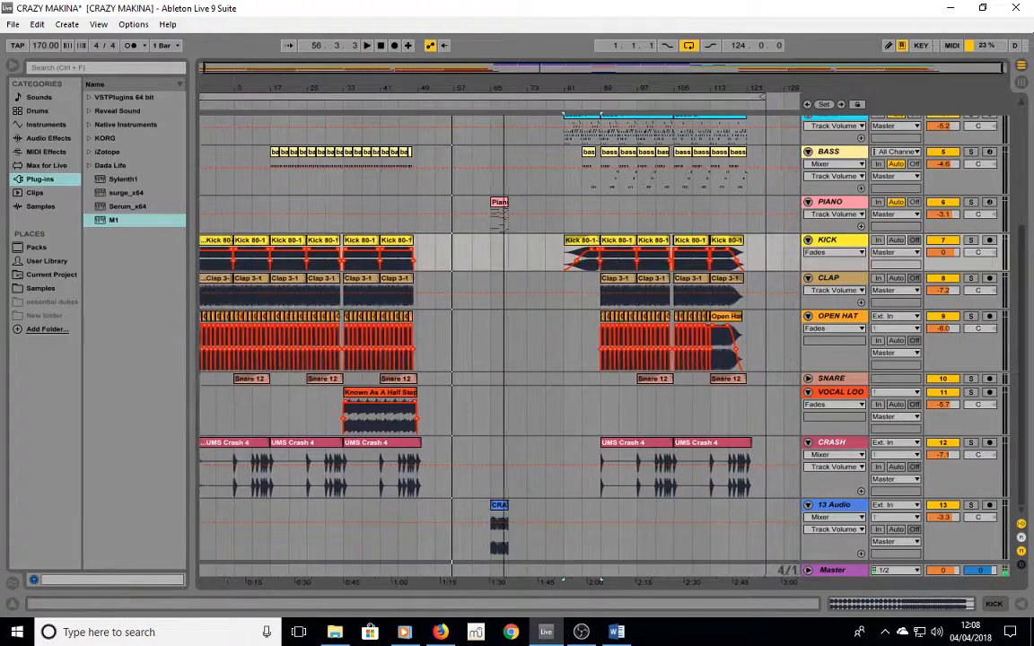
pyautogui.moveTo(485, 67); pyautogui.dragTo(485, 117)
pyautogui.click(464, 209)
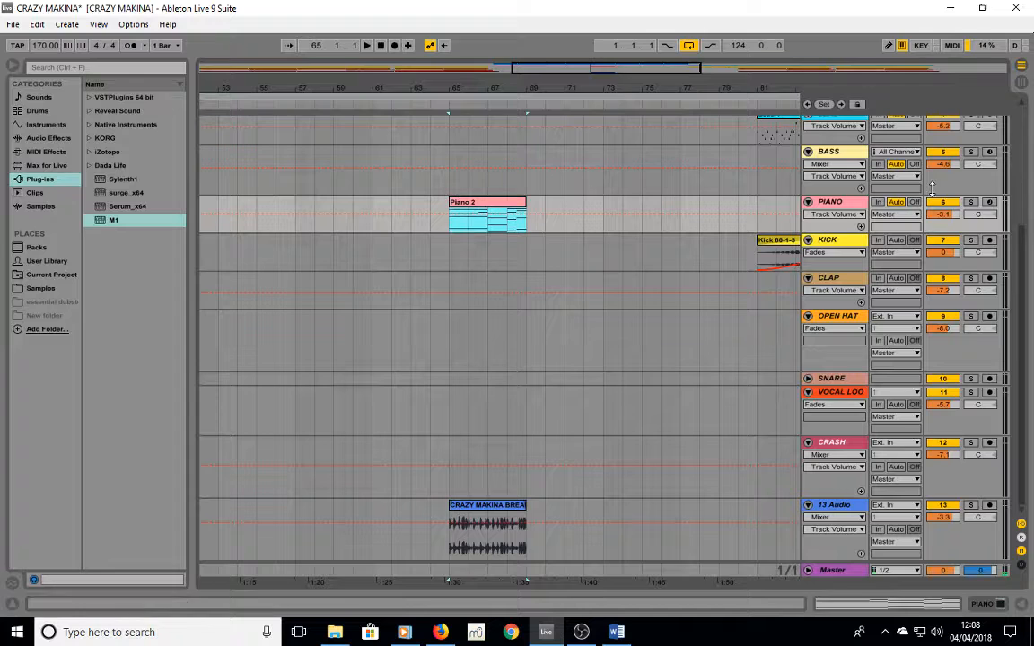
pyautogui.click(972, 204)
pyautogui.press('space')
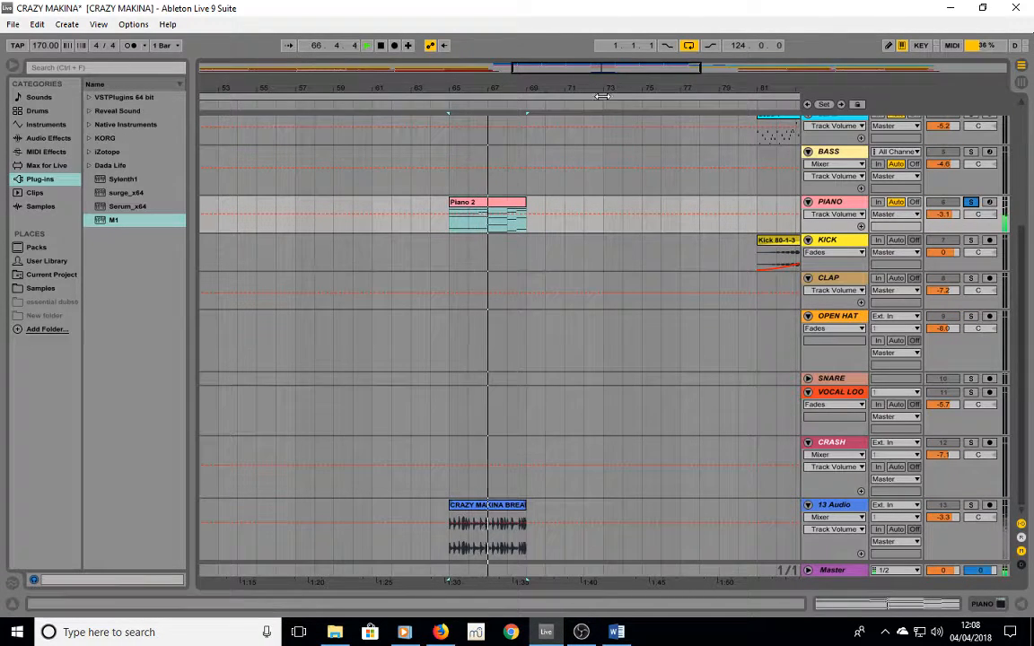
# Duplicate the Piano 2 clip three times to fill bars 65 to 81 and consolidate the four clips into one.
pyautogui.moveTo(605, 87); pyautogui.dragTo(606, 36)
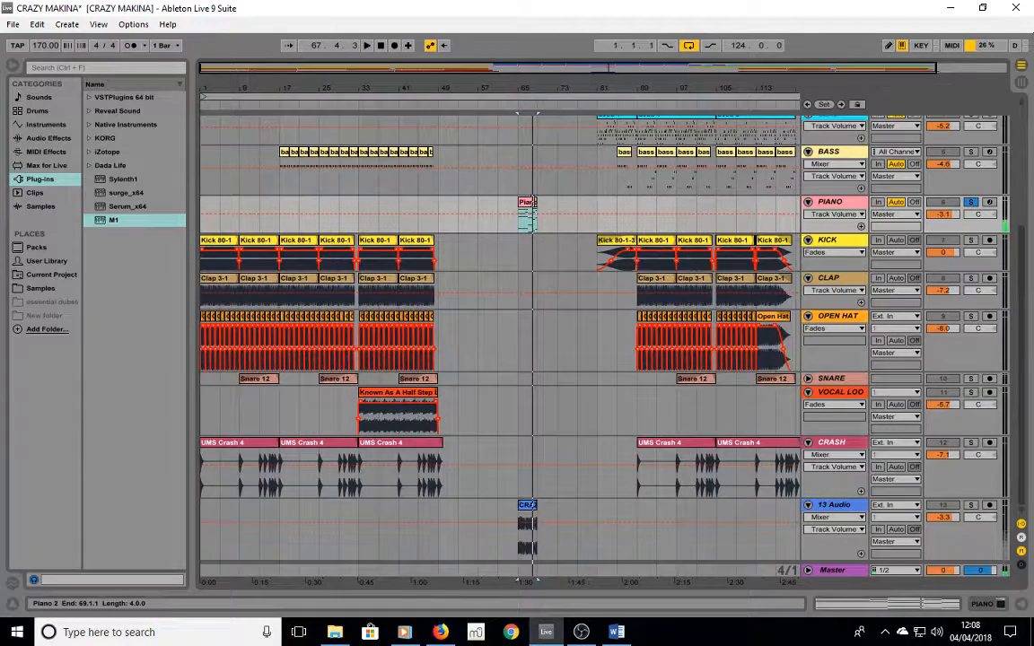
pyautogui.hotkey('ctrl', 'd')
pyautogui.hotkey('ctrl', 'd')
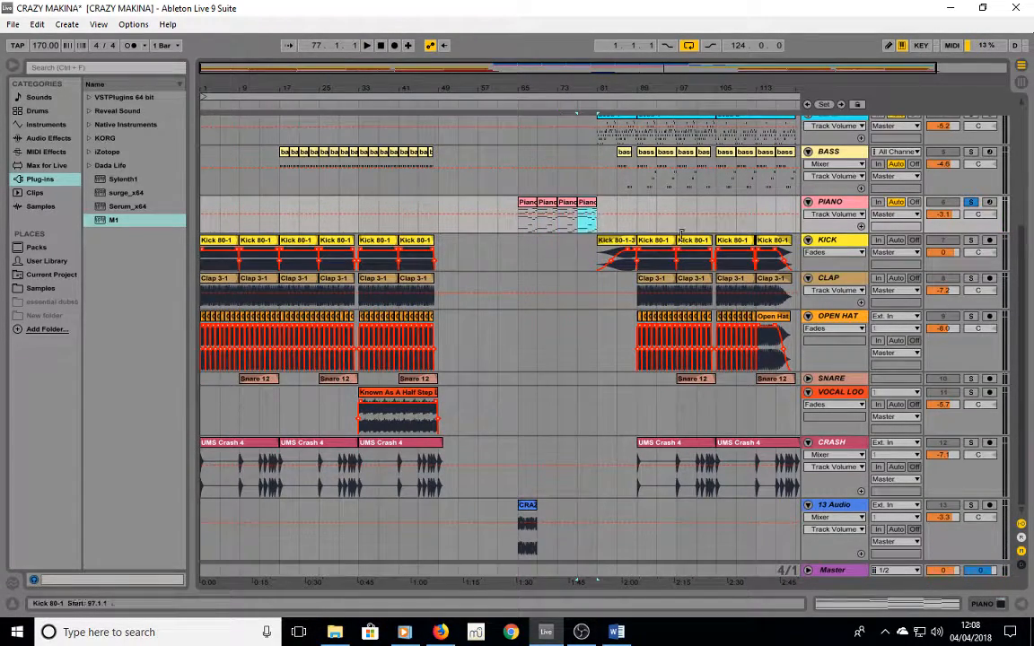
pyautogui.hotkey('ctrl', 'd')
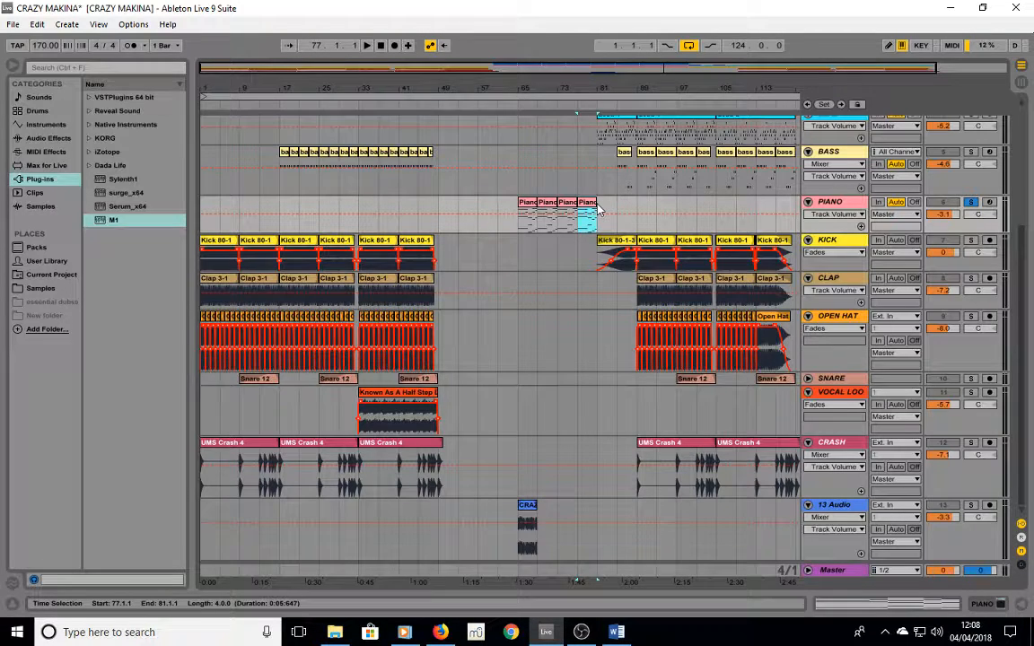
pyautogui.keyDown('shift'); pyautogui.click(528, 205); pyautogui.keyUp('shift')
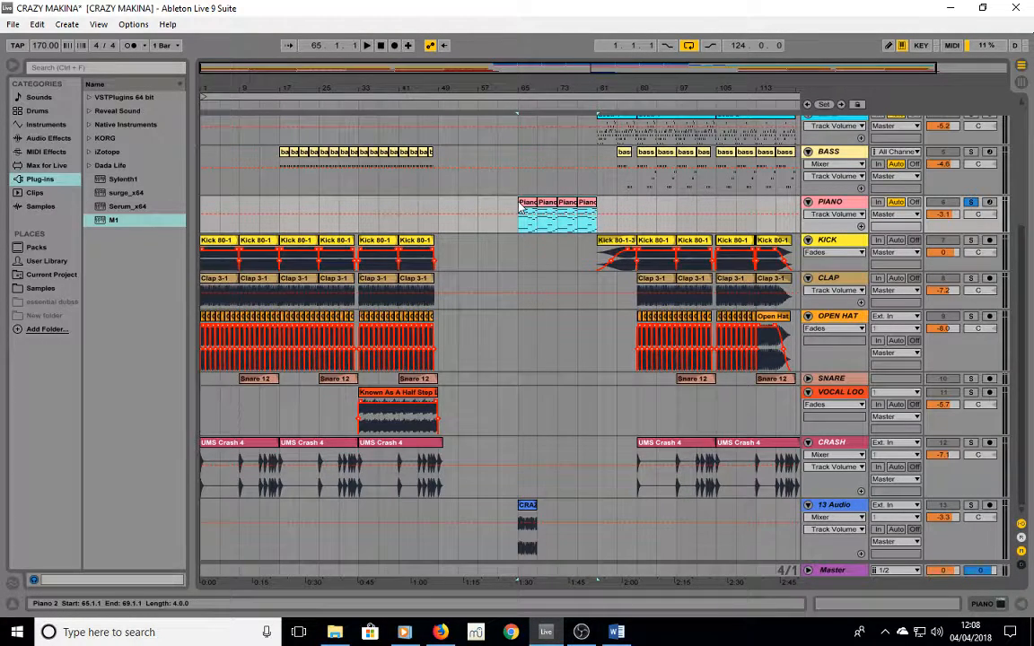
pyautogui.hotkey('ctrl', 'j')
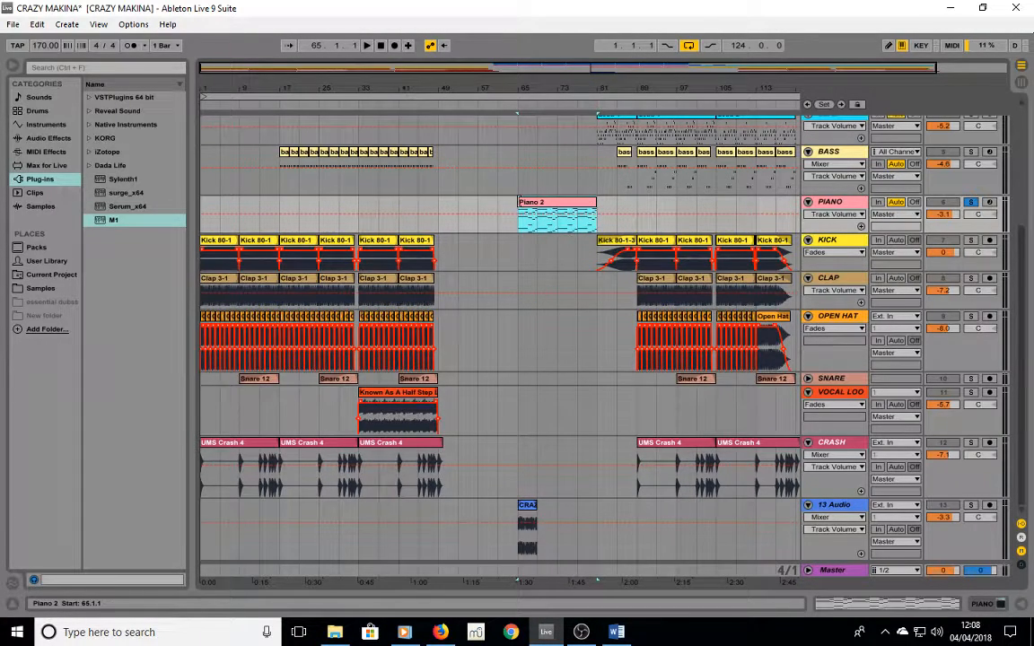
# Examine the consolidated Piano 2 clip's notes in an enlarged note editor and return to the arrangement.
pyautogui.doubleClick(562, 206)
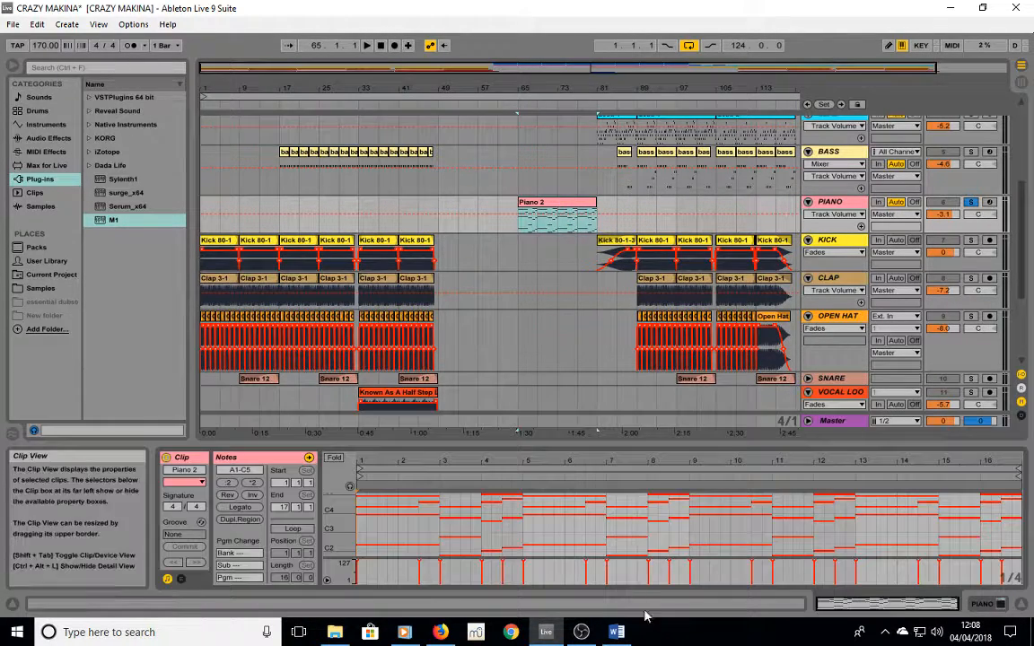
pyautogui.moveTo(618, 445); pyautogui.dragTo(642, 169)
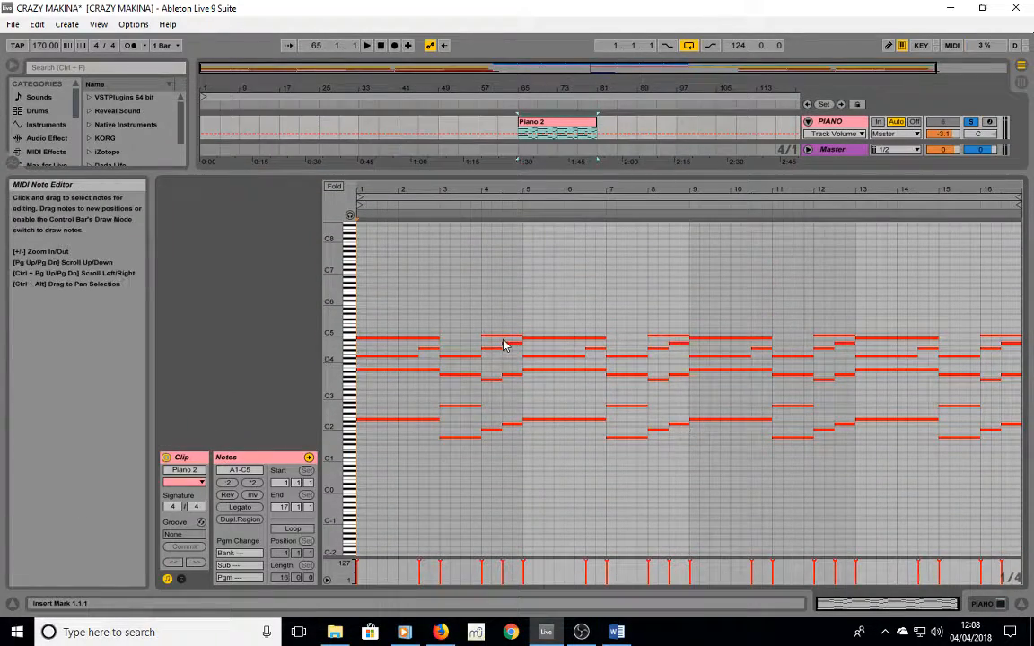
pyautogui.moveTo(607, 173); pyautogui.dragTo(603, 441)
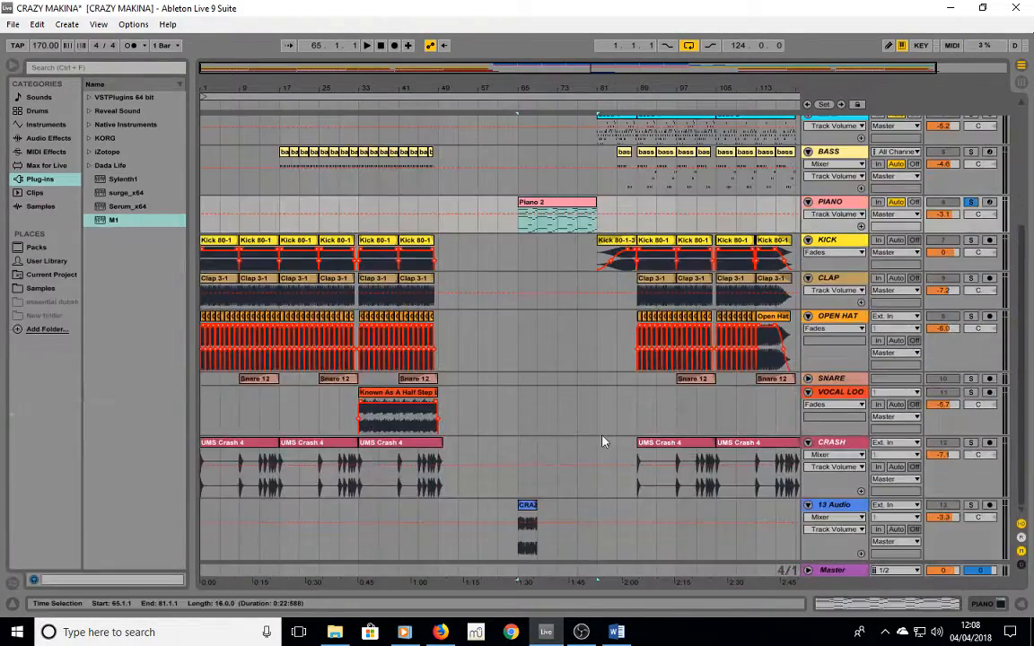
# Duplicate the CRAZY MAKINA BREAKBEAT clip three times to fill bars 65 to 81 and consolidate the copies into one clip.
pyautogui.click(531, 519)
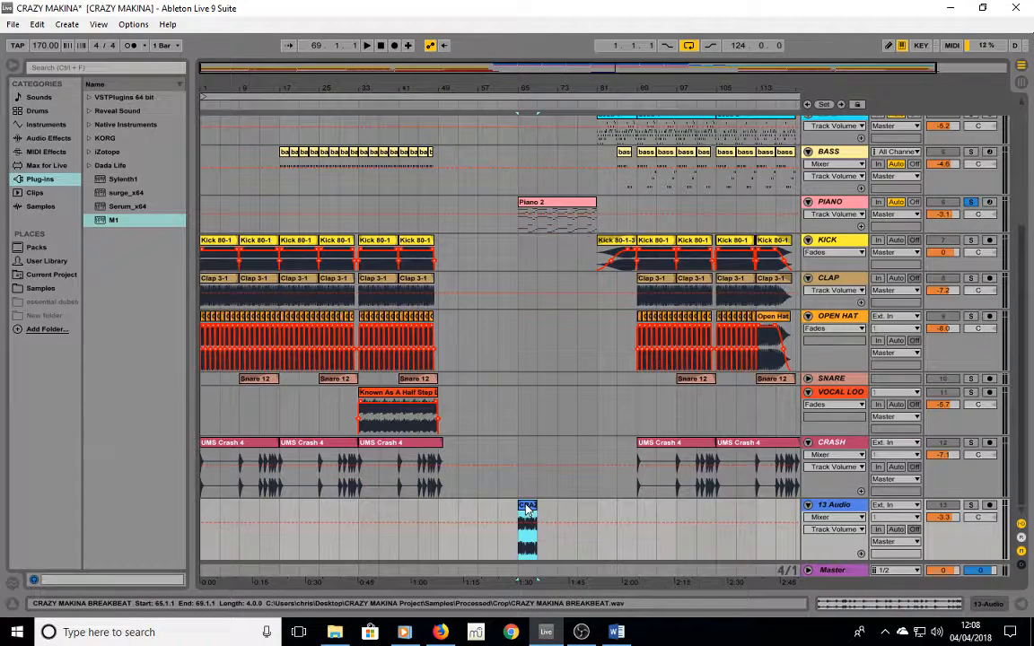
pyautogui.hotkey('ctrl', 'd')
pyautogui.hotkey('ctrl', 'd')
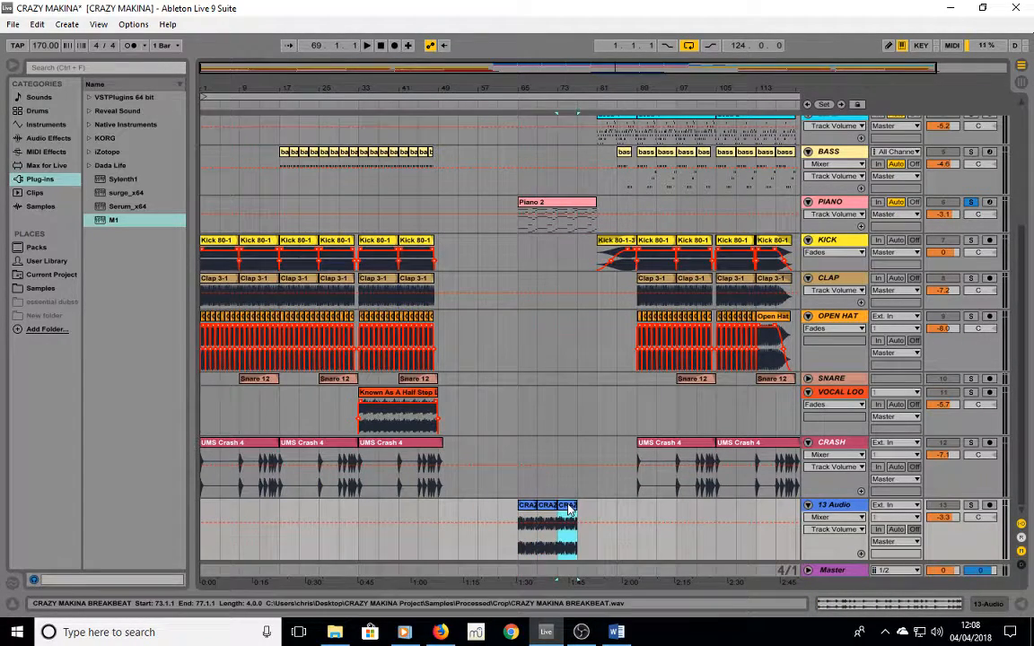
pyautogui.hotkey('ctrl', 'd')
pyautogui.moveTo(589, 535); pyautogui.dragTo(521, 524)
pyautogui.hotkey('ctrl', 'j')
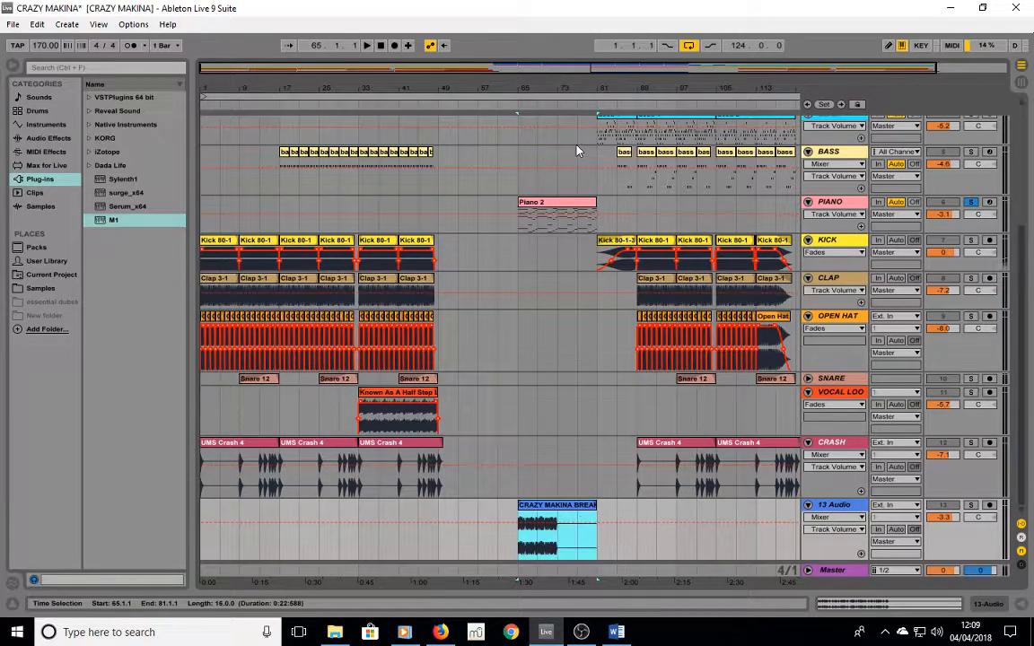
# Solo the 13 Audio track and open the consolidated CRAZY MAKINA BREAKBEAT clip's sample settings.
pyautogui.moveTo(529, 77); pyautogui.dragTo(587, 131)
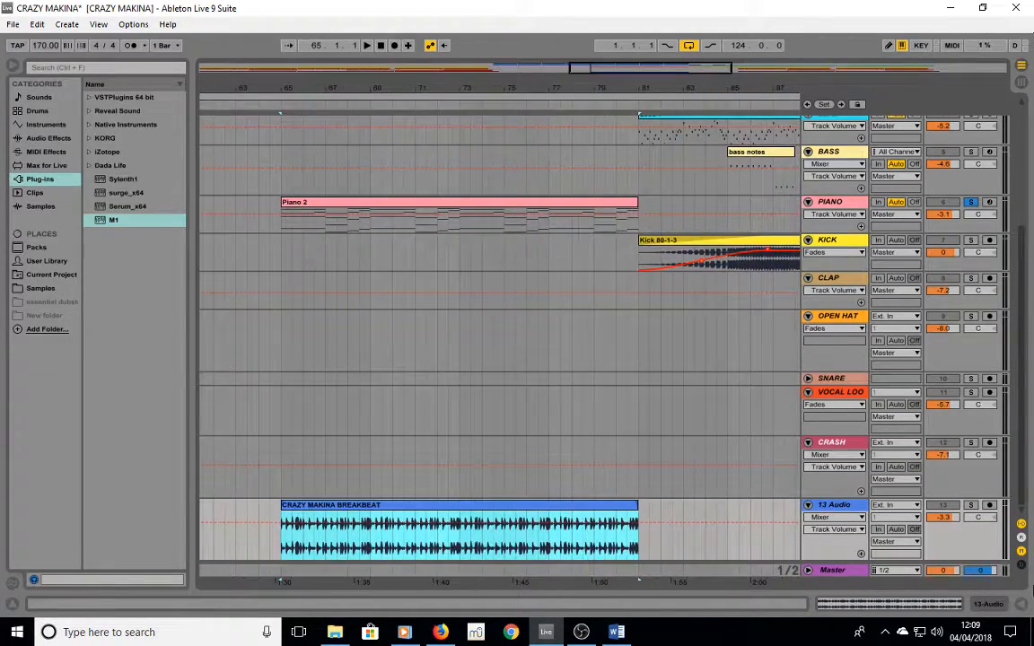
pyautogui.click(972, 506)
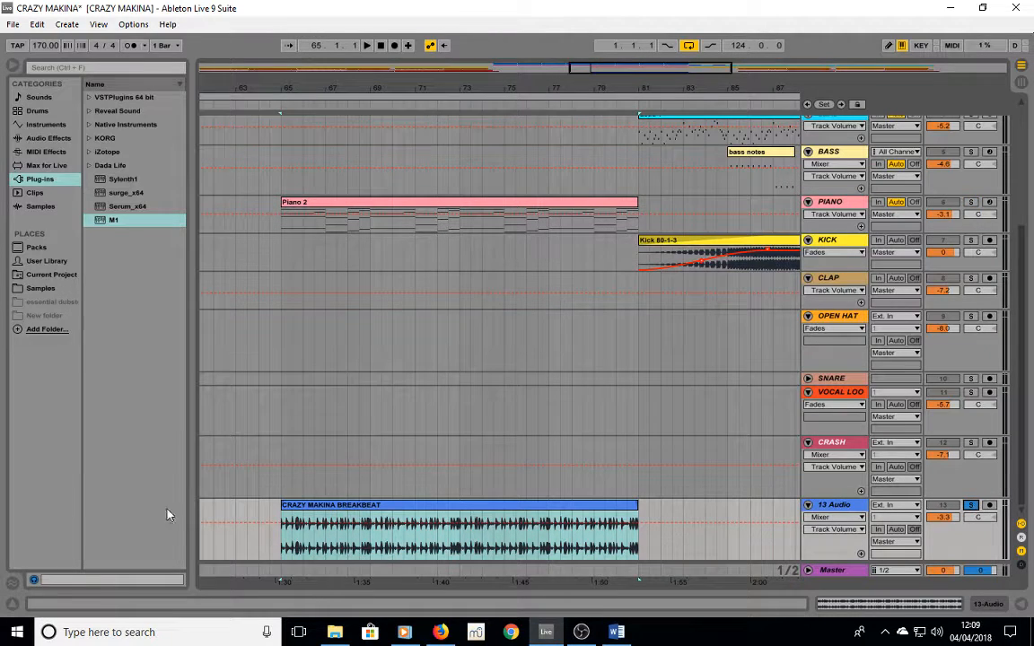
pyautogui.click(282, 538)
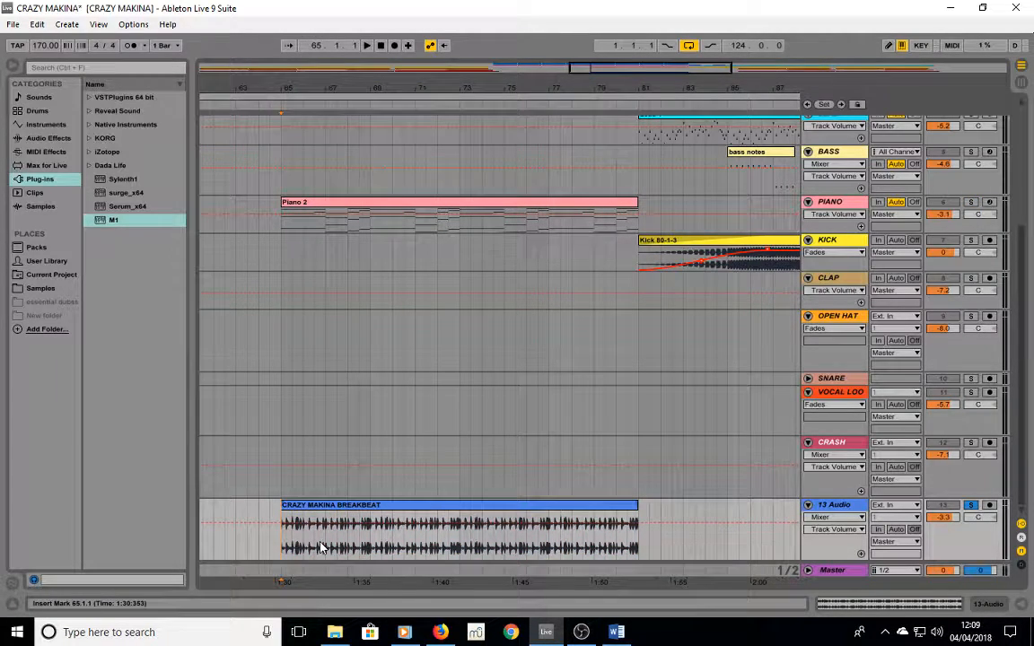
pyautogui.doubleClick(328, 505)
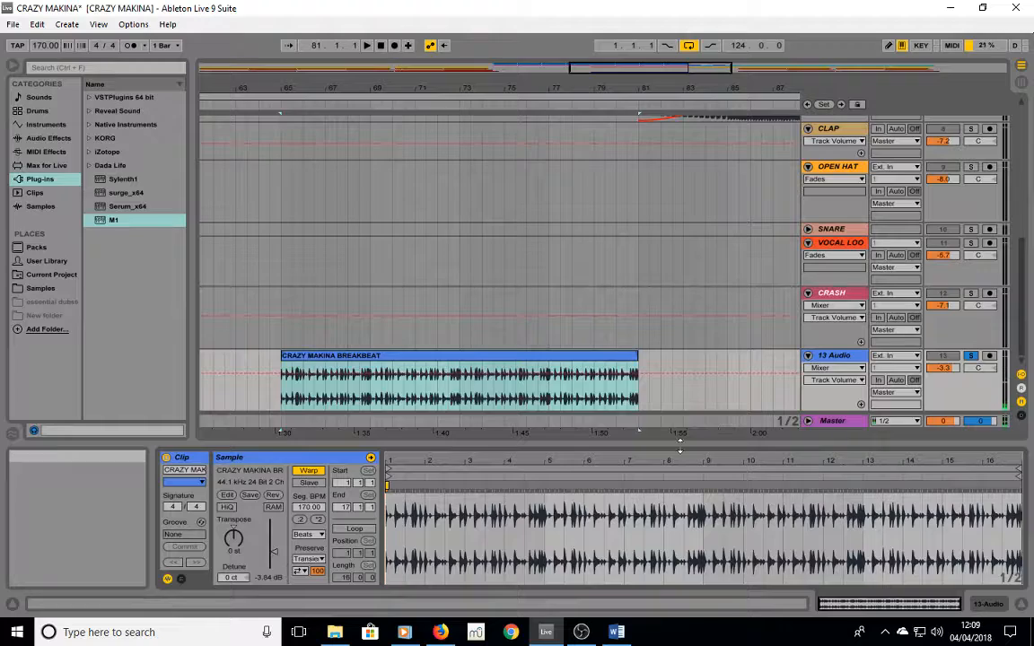
# Enlarge the breakbeat clip's sample editor, try the Complex Pro warp mode and set the warp mode to Texture.
pyautogui.moveTo(504, 455); pyautogui.dragTo(504, 392)
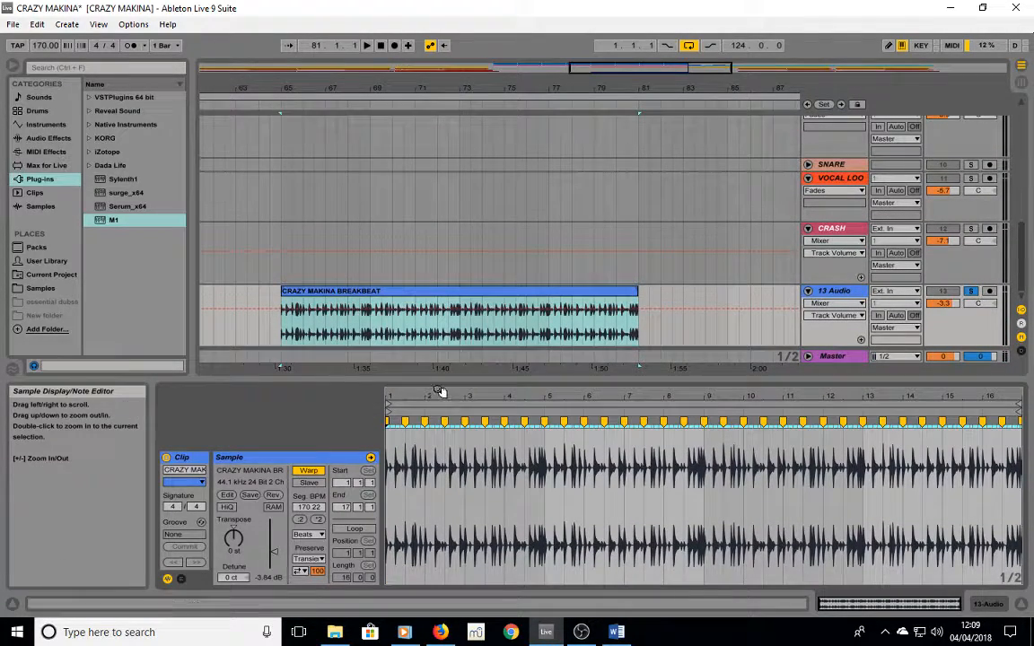
pyautogui.moveTo(439, 392); pyautogui.dragTo(409, 395)
pyautogui.click(305, 534)
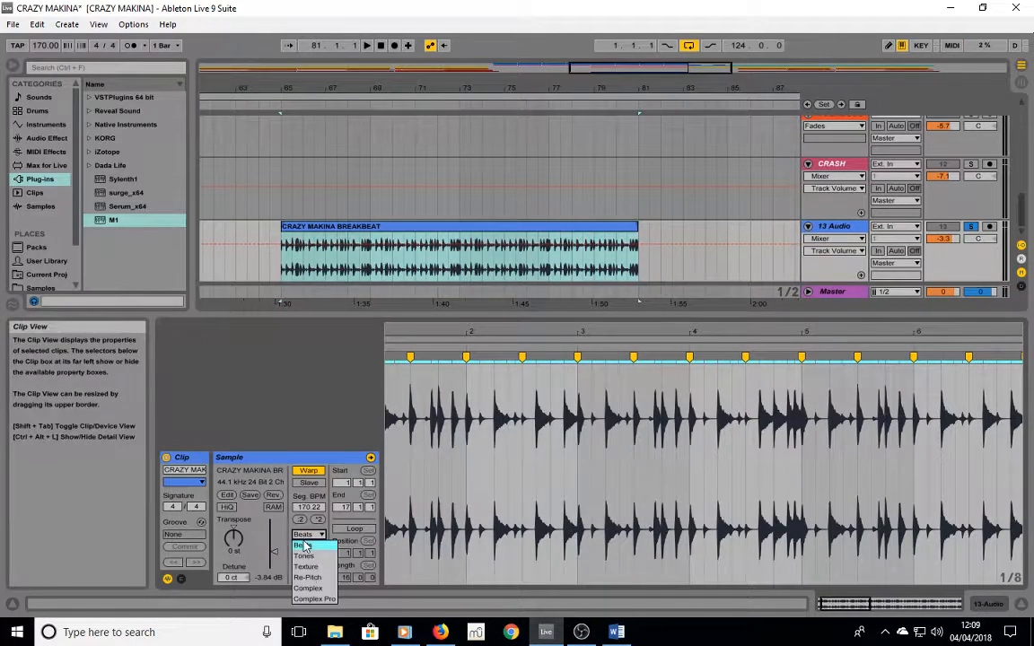
pyautogui.click(316, 597)
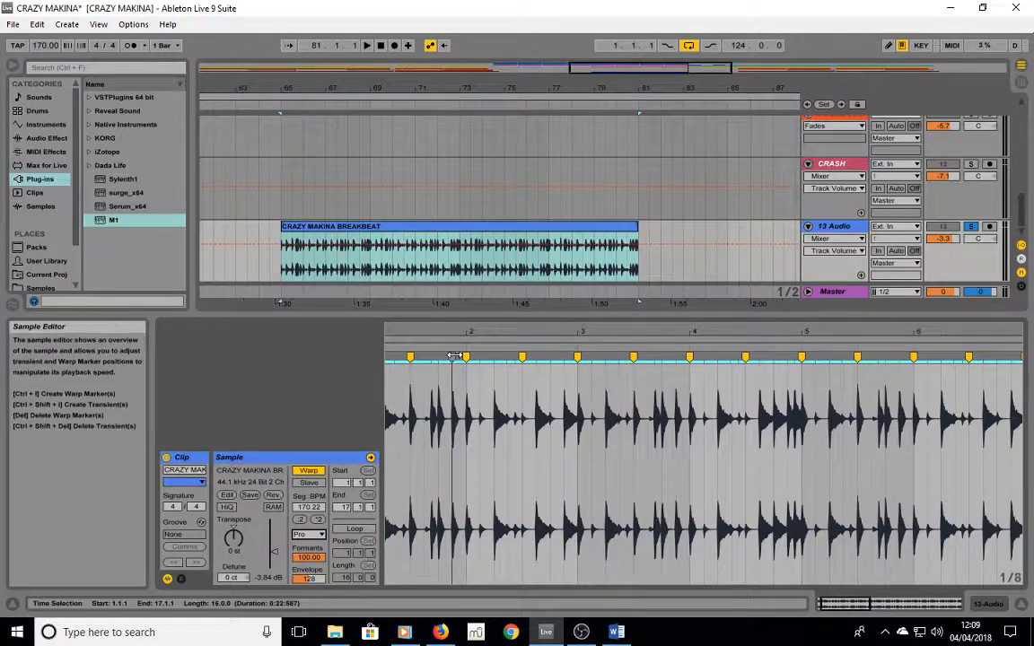
pyautogui.click(308, 534)
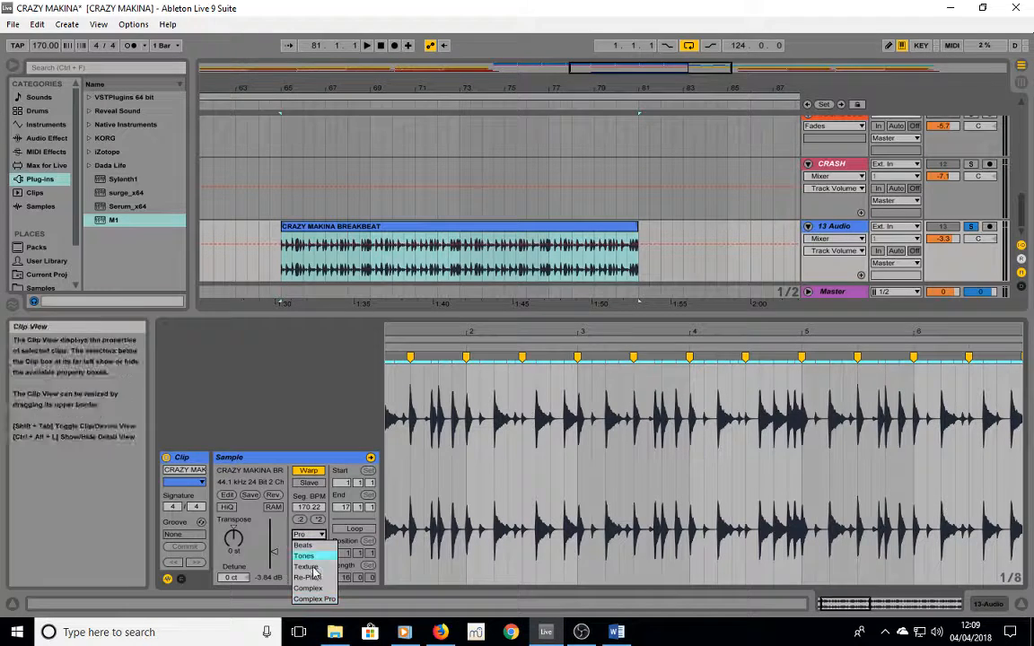
pyautogui.click(316, 570)
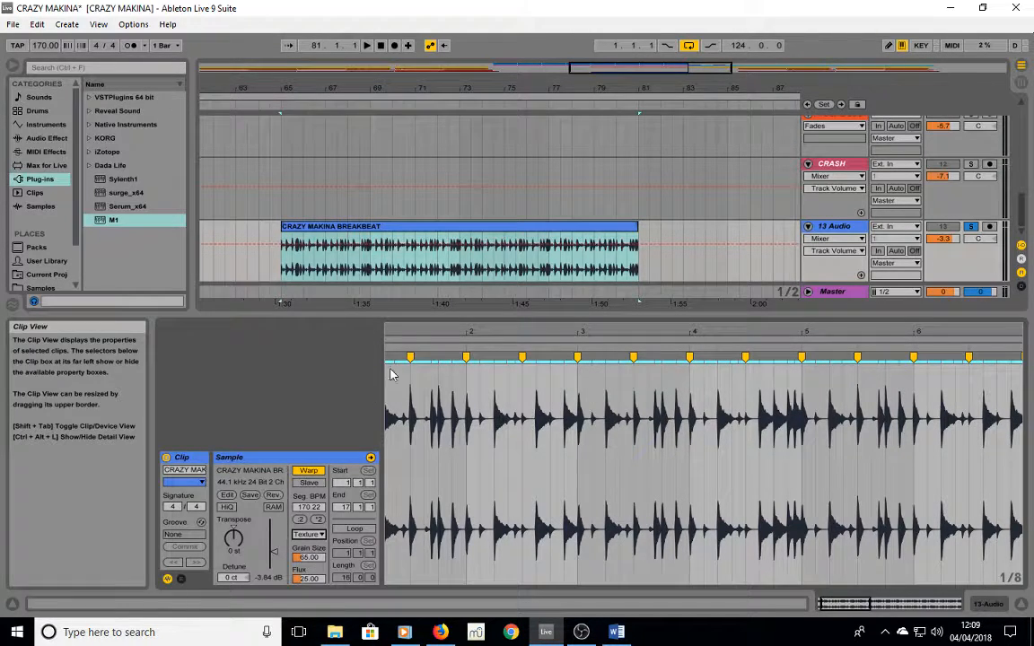
# Insert a warp marker on the hit just before bar 2, shift it earlier to 1.4.1 and audition the clip.
pyautogui.moveTo(416, 331); pyautogui.dragTo(449, 331)
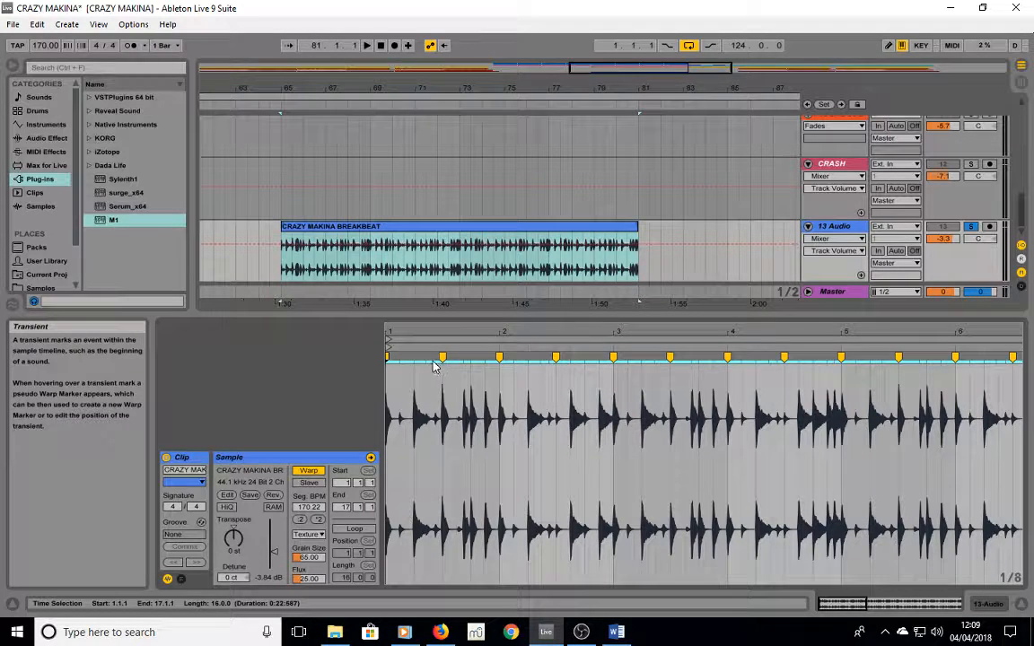
pyautogui.click(485, 358)
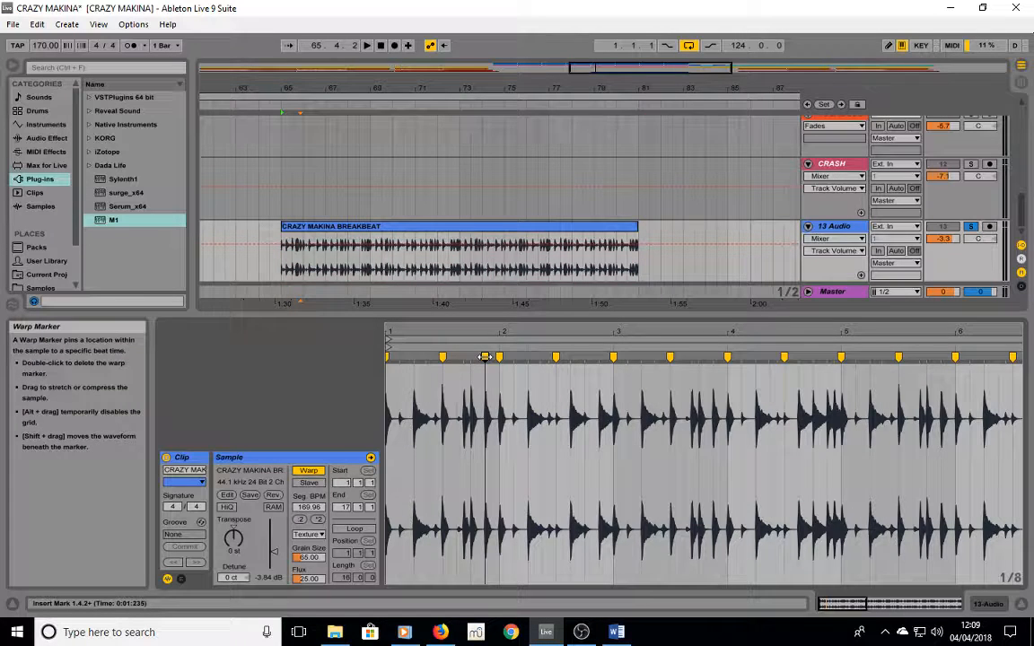
pyautogui.moveTo(485, 357); pyautogui.dragTo(470, 357)
pyautogui.press('space')
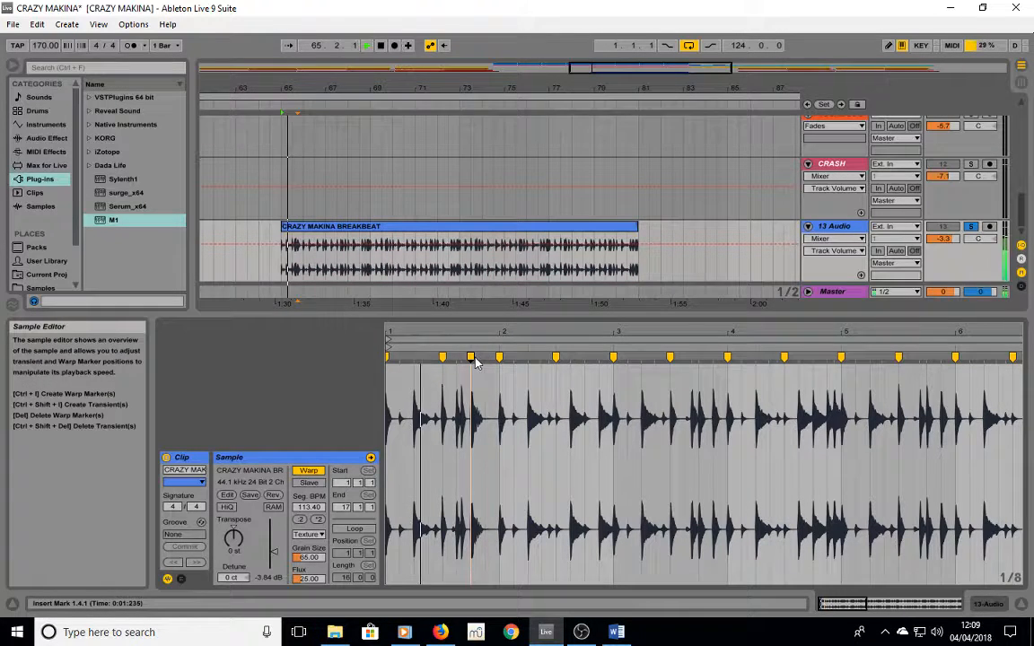
pyautogui.press('space')
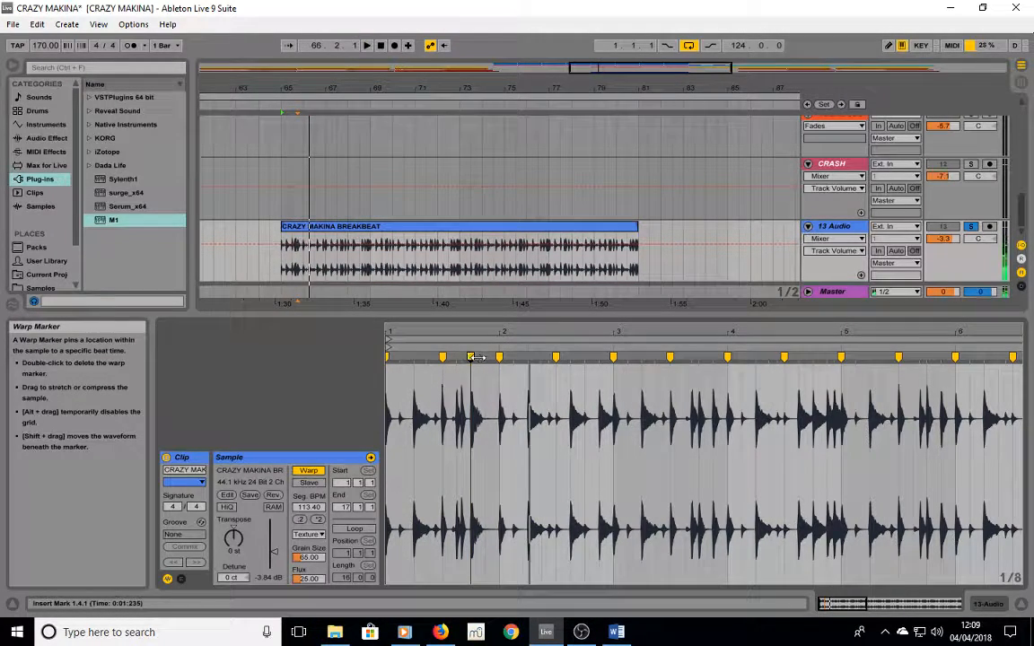
# Move the warp marker at 1.4.1 to 1.4.3 and audition the clip again.
pyautogui.moveTo(472, 357); pyautogui.dragTo(487, 357)
pyautogui.press('space')
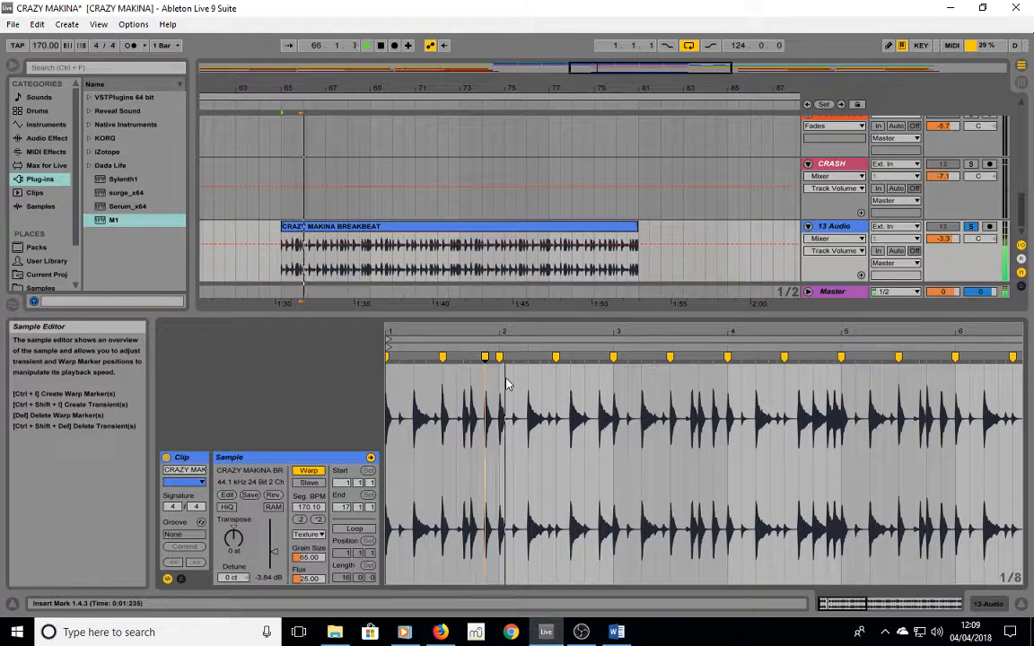
pyautogui.press('space')
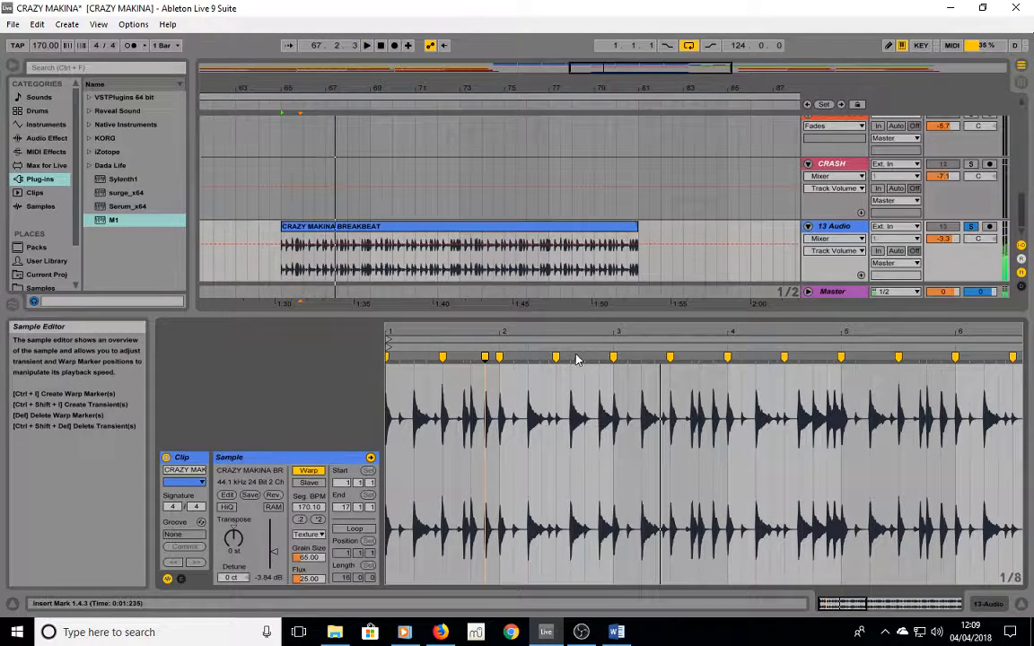
# Add warp markers on the hit after 2.3 and at 2.4, stretch the hit toward the one before bar 3, and audition it.
pyautogui.doubleClick(572, 358)
pyautogui.doubleClick(584, 357)
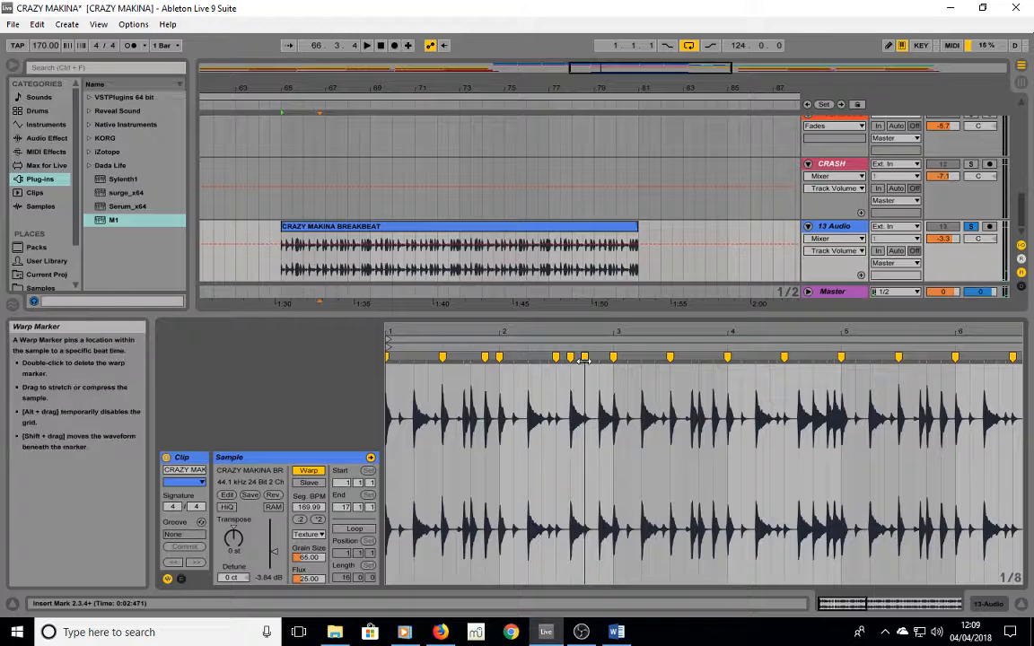
pyautogui.doubleClick(598, 357)
pyautogui.moveTo(586, 357); pyautogui.dragTo(596, 357)
pyautogui.press('space')
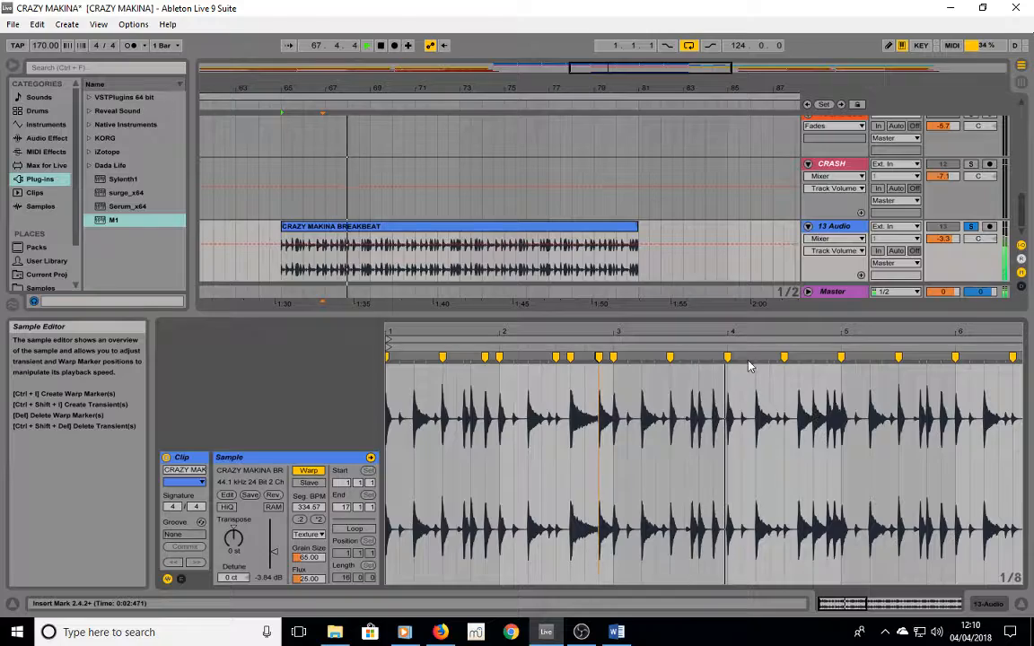
# Place warp markers at 6.4.1 and on the following hit just before bar 7 of the breakbeat sample.
pyautogui.moveTo(739, 339); pyautogui.dragTo(738, 305)
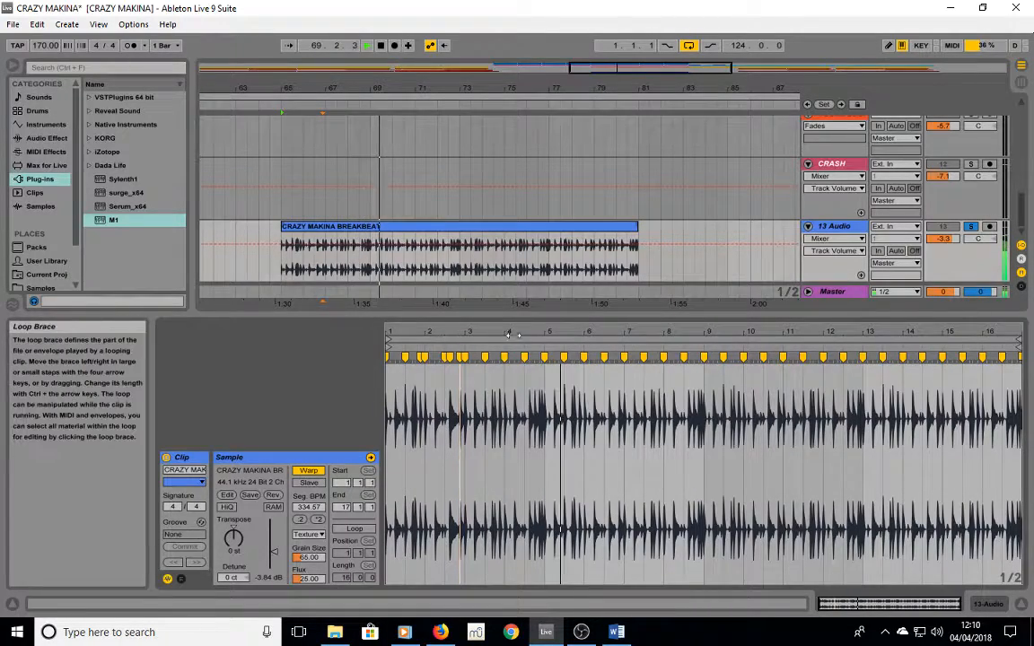
pyautogui.moveTo(542, 336); pyautogui.dragTo(536, 364)
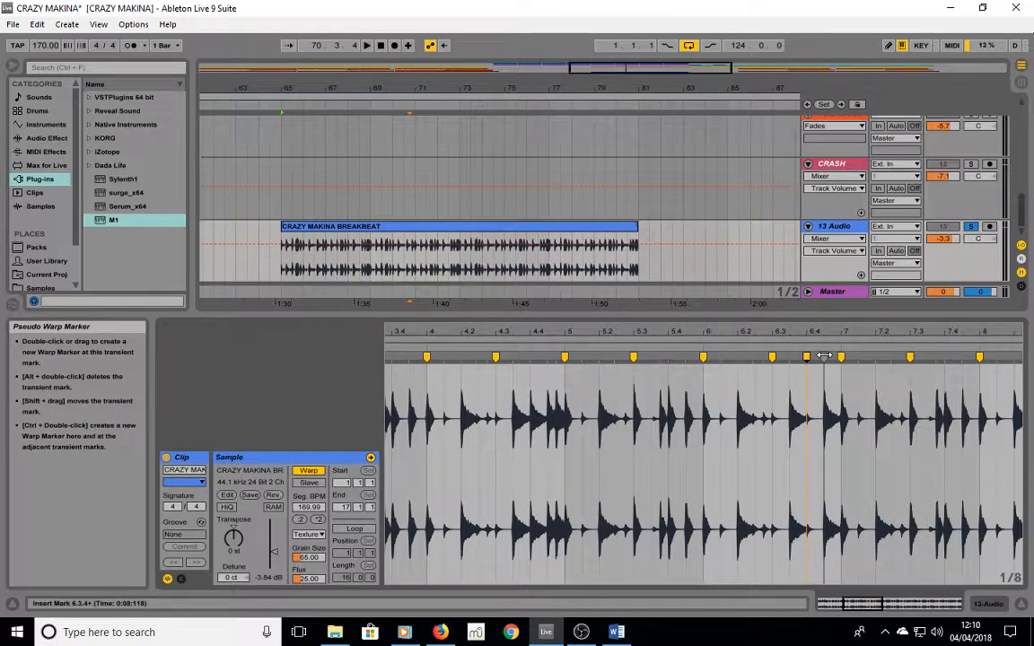
pyautogui.moveTo(806, 356); pyautogui.dragTo(824, 357)
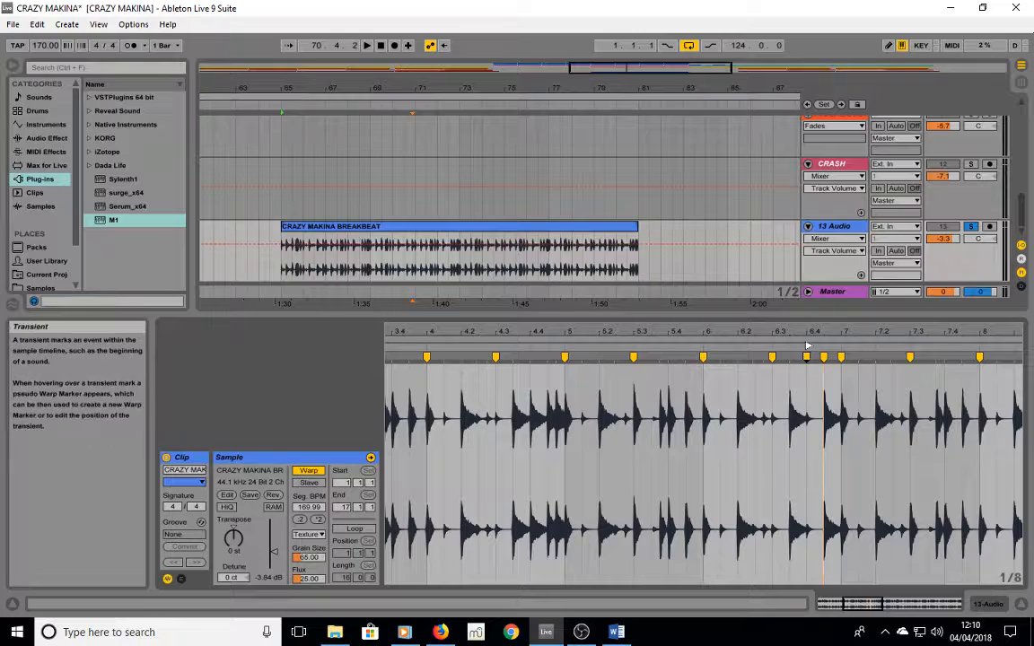
pyautogui.hotkey('ctrl', 'z')
pyautogui.press('+')
pyautogui.press('+')
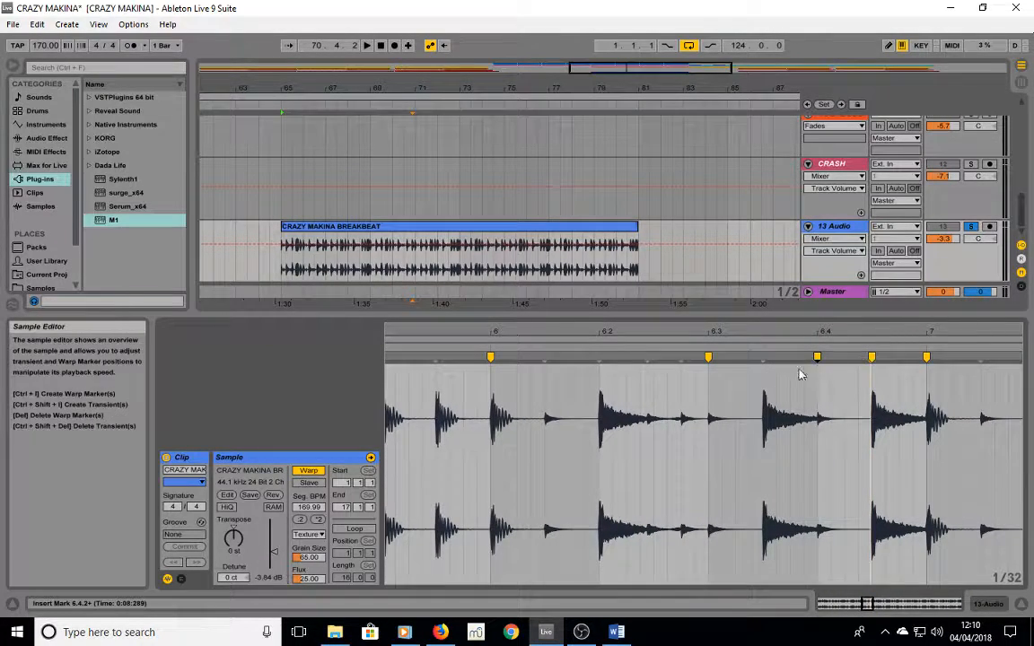
pyautogui.moveTo(818, 357)
pyautogui.mouseDown()
pyautogui.moveTo(863, 357)
pyautogui.moveTo(817, 356)
pyautogui.mouseUp()
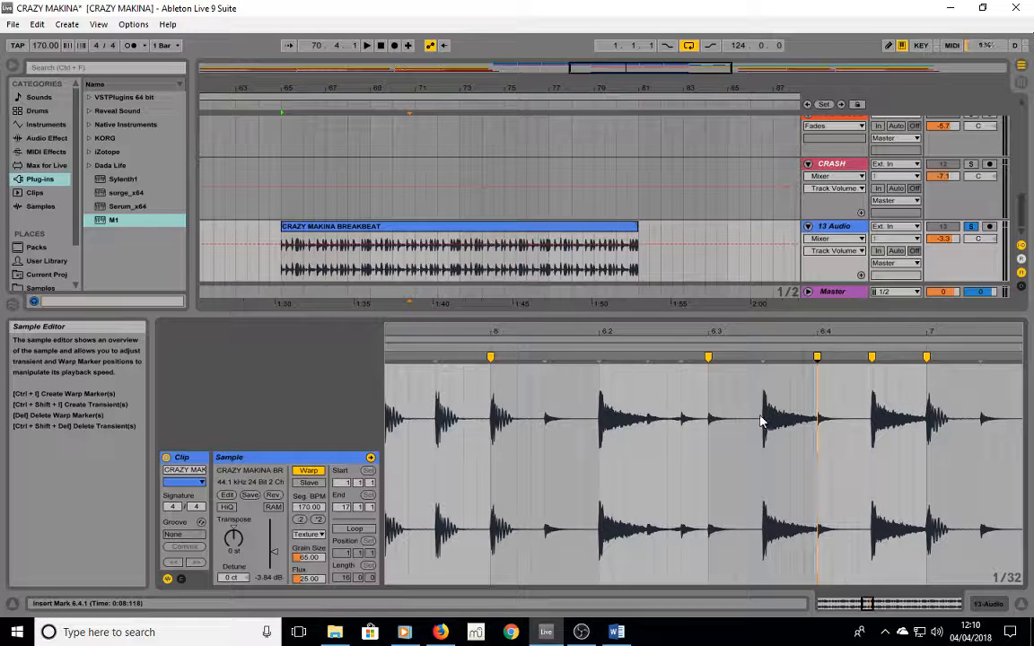
# Add a warp marker on the hit after 6.3 and stretch it by moving the 6.4 marker onto the hit before bar 7.
pyautogui.doubleClick(761, 358)
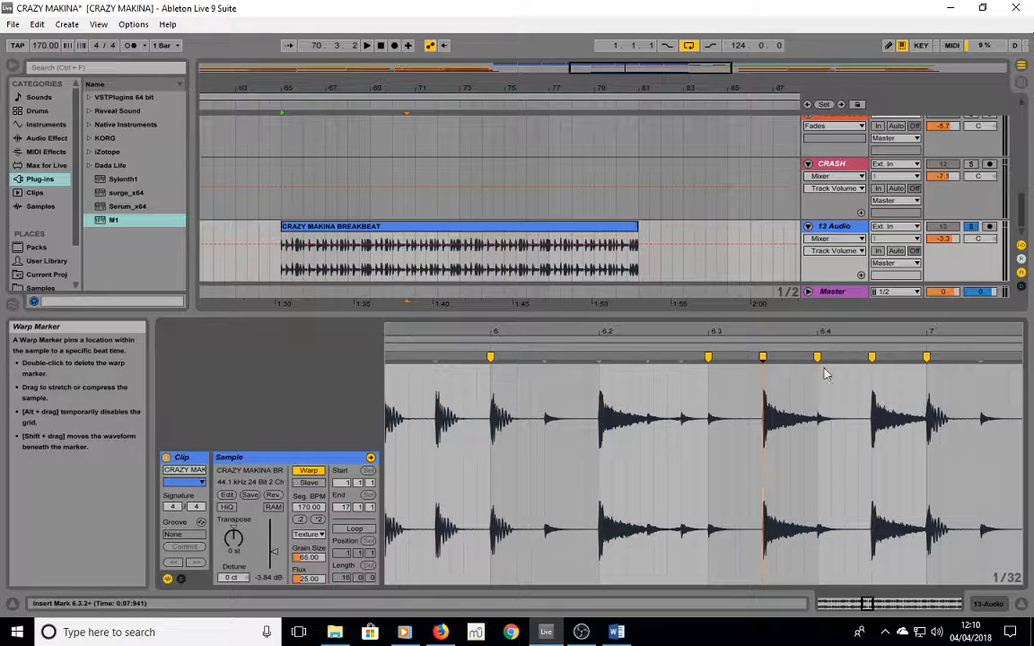
pyautogui.moveTo(819, 356); pyautogui.dragTo(871, 356)
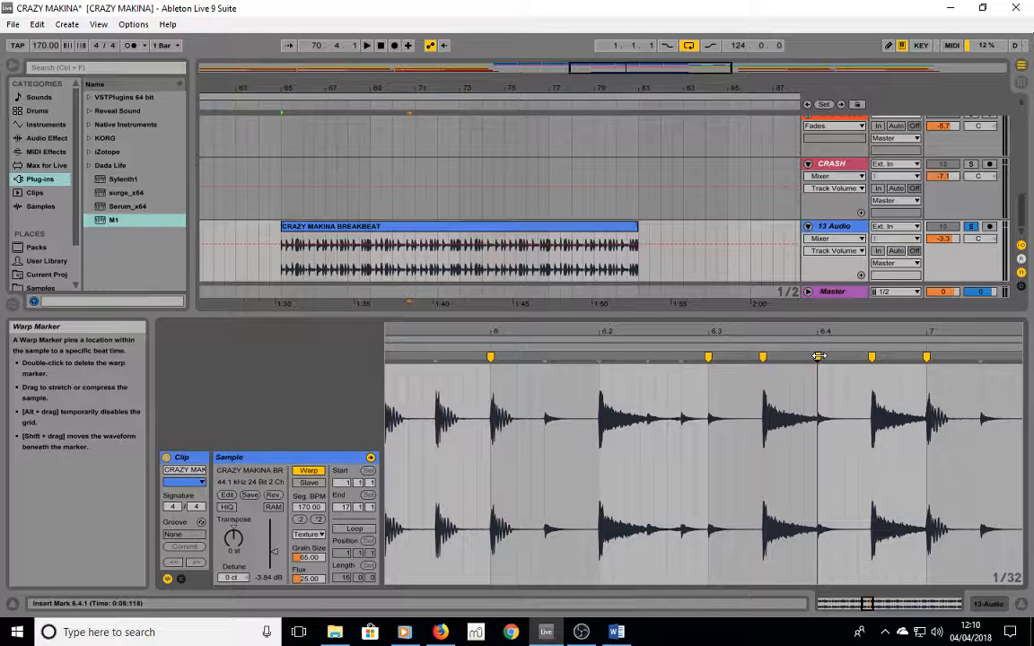
pyautogui.doubleClick(869, 356)
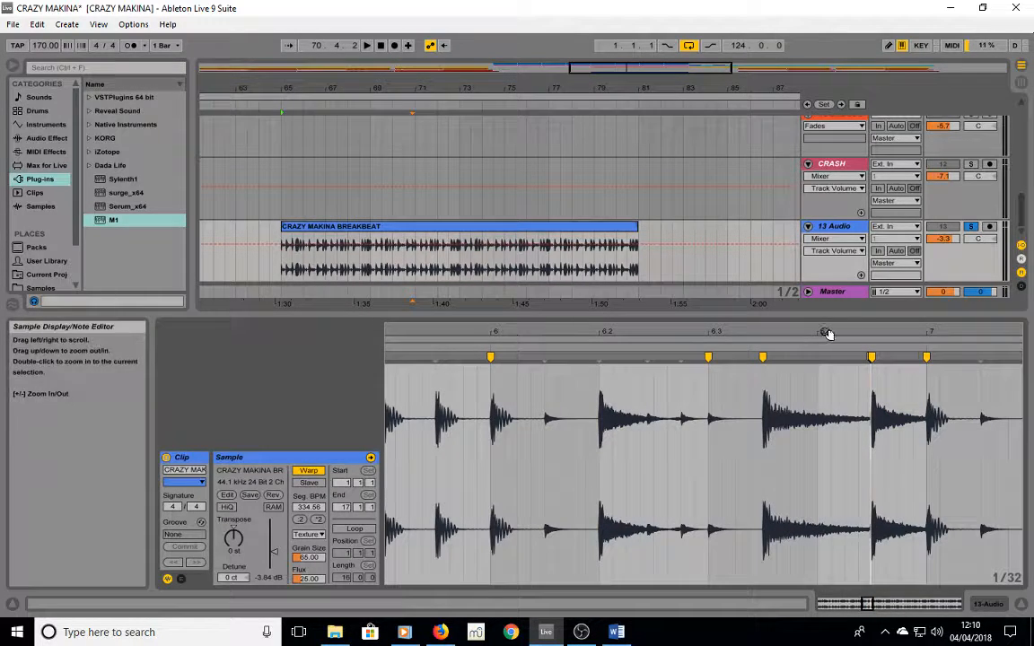
pyautogui.moveTo(826, 333); pyautogui.dragTo(617, 333)
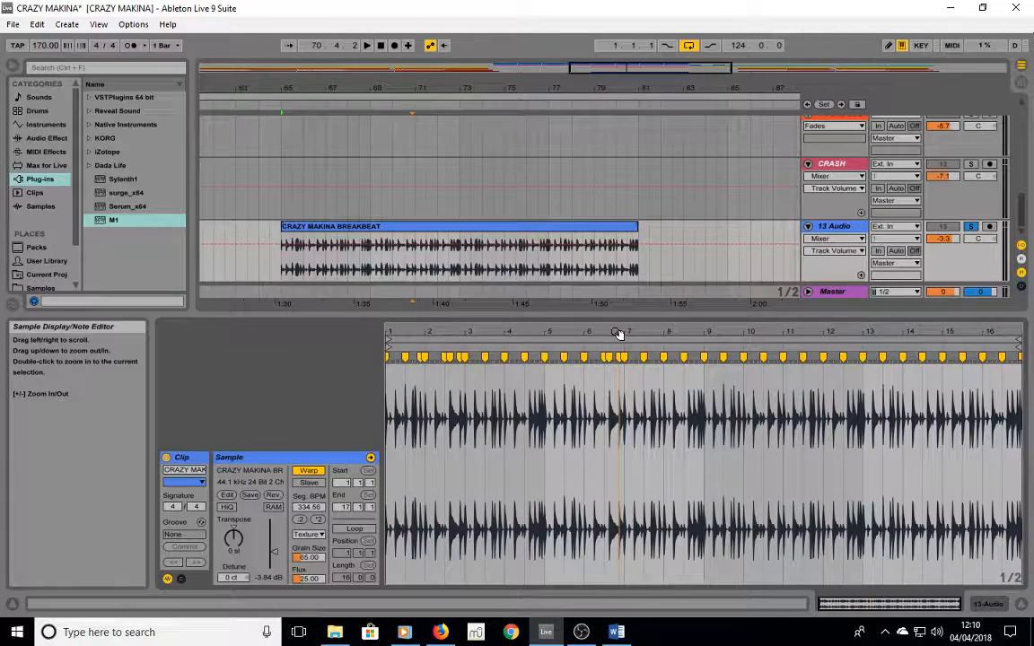